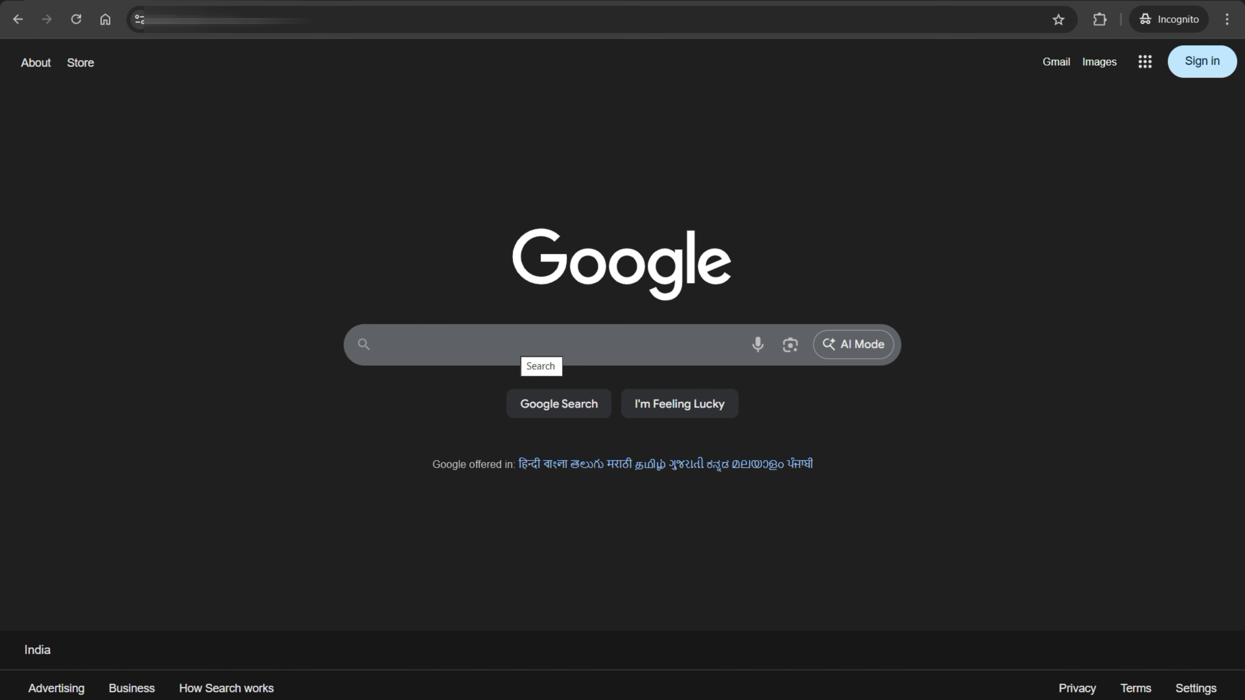
Switch to the YouTube window and look through the channel's video list and header
left_click(521, 346)
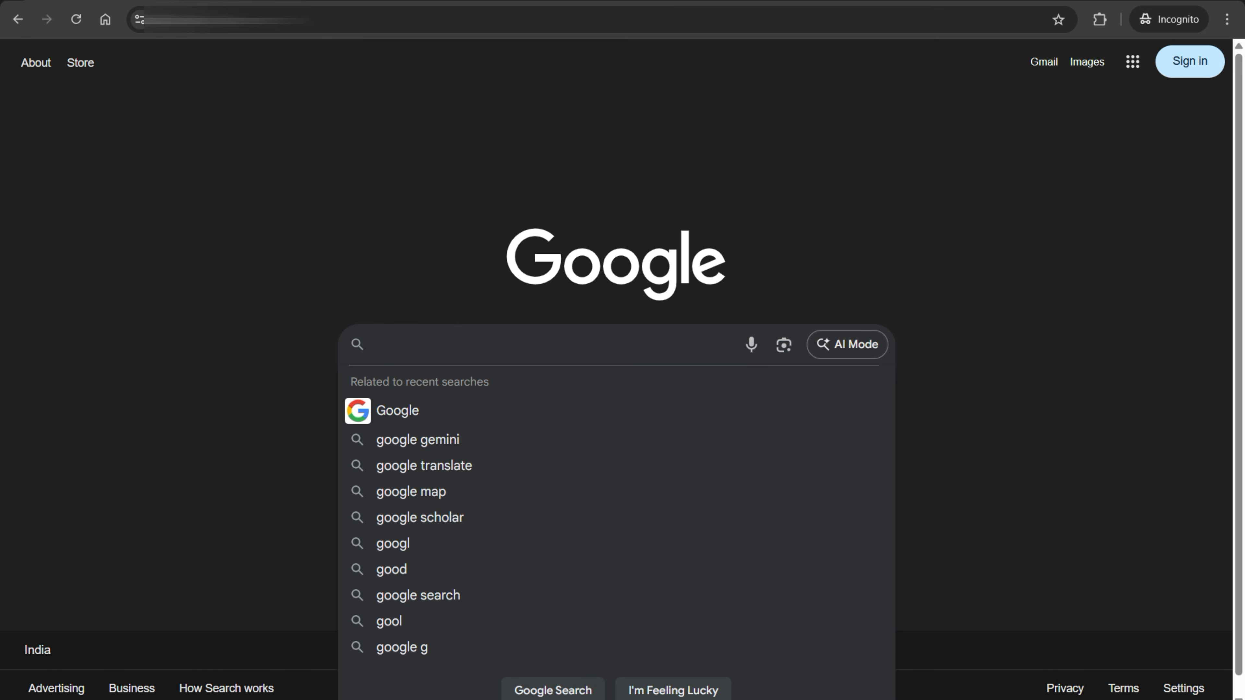
left_click(736, 634)
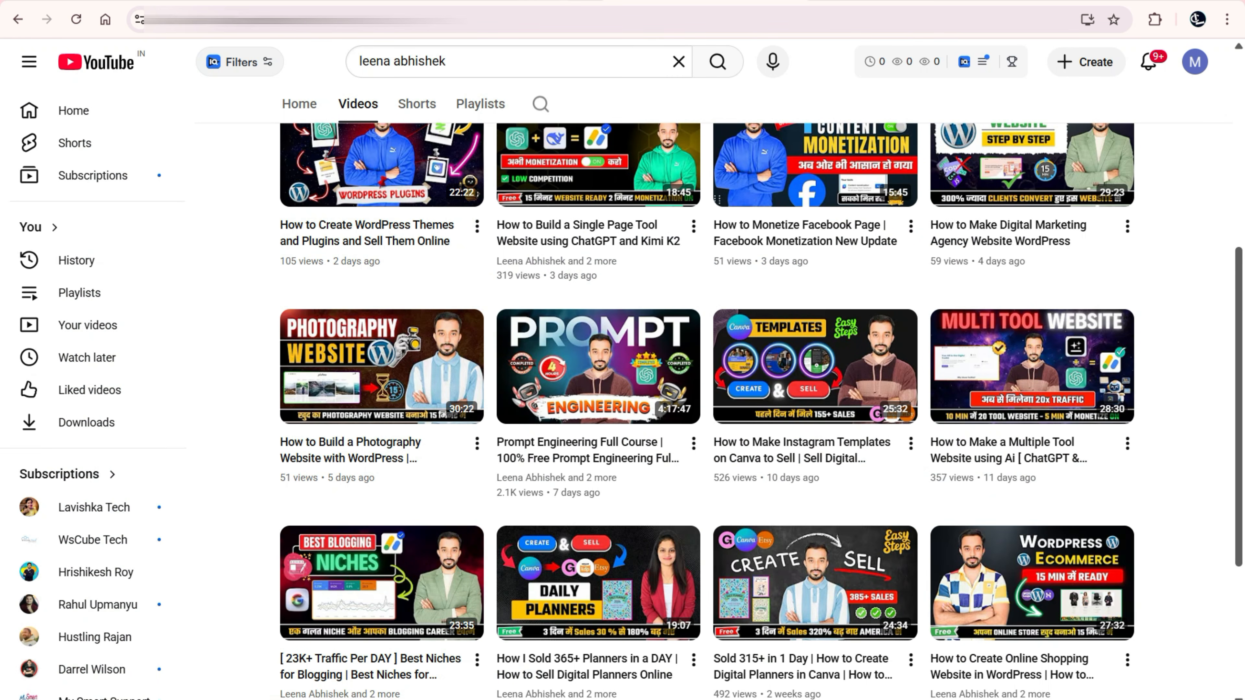
mouse_move(599, 367)
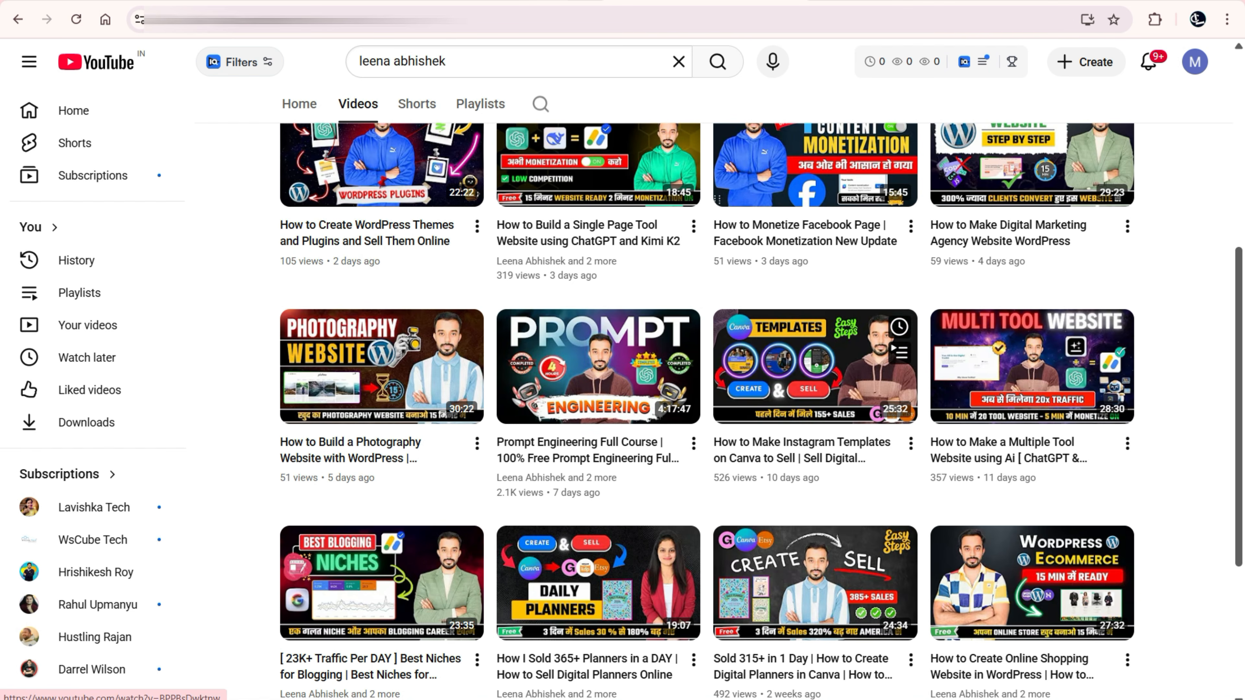
mouse_move(815, 367)
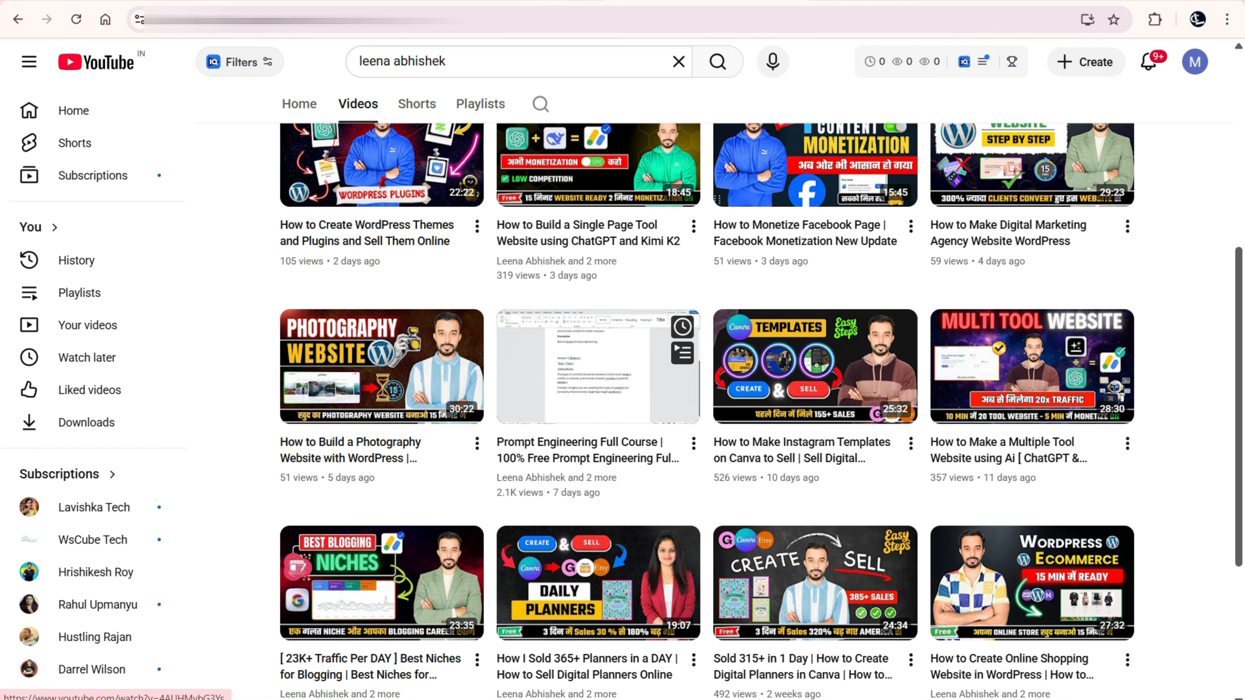
scroll(815, 367, "up", 5)
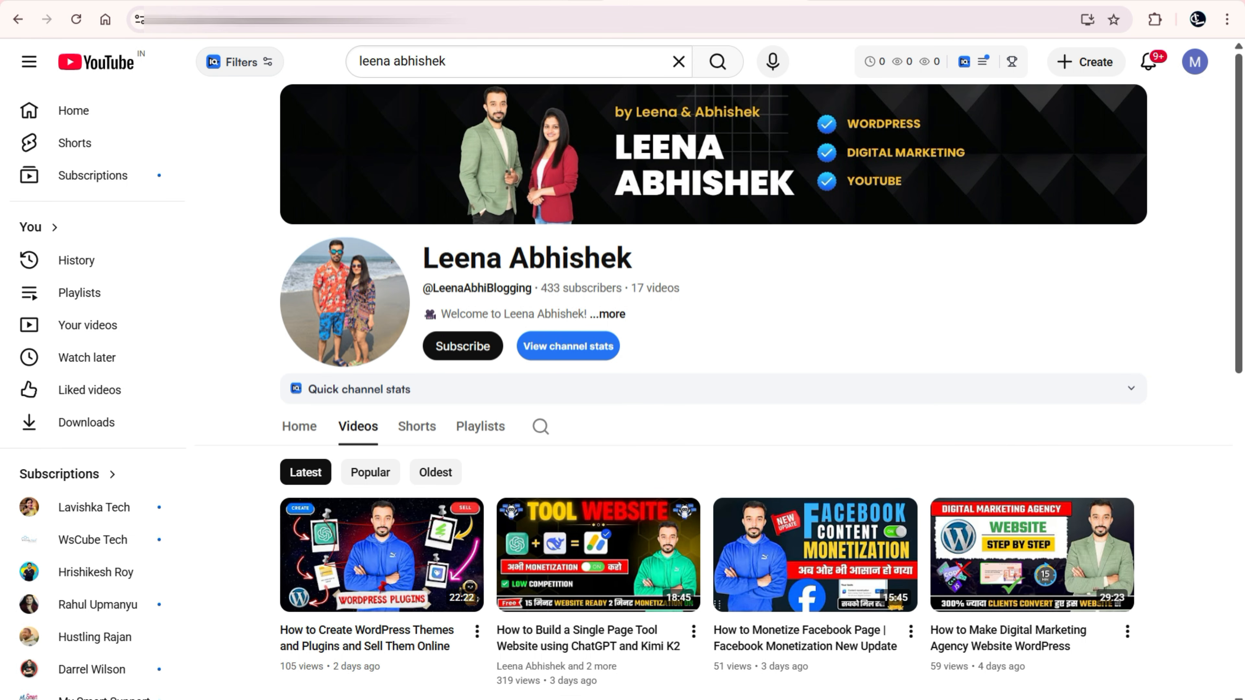
Switch back to the Google window and enter "web hosting" as the search query
mouse_move(820, 699)
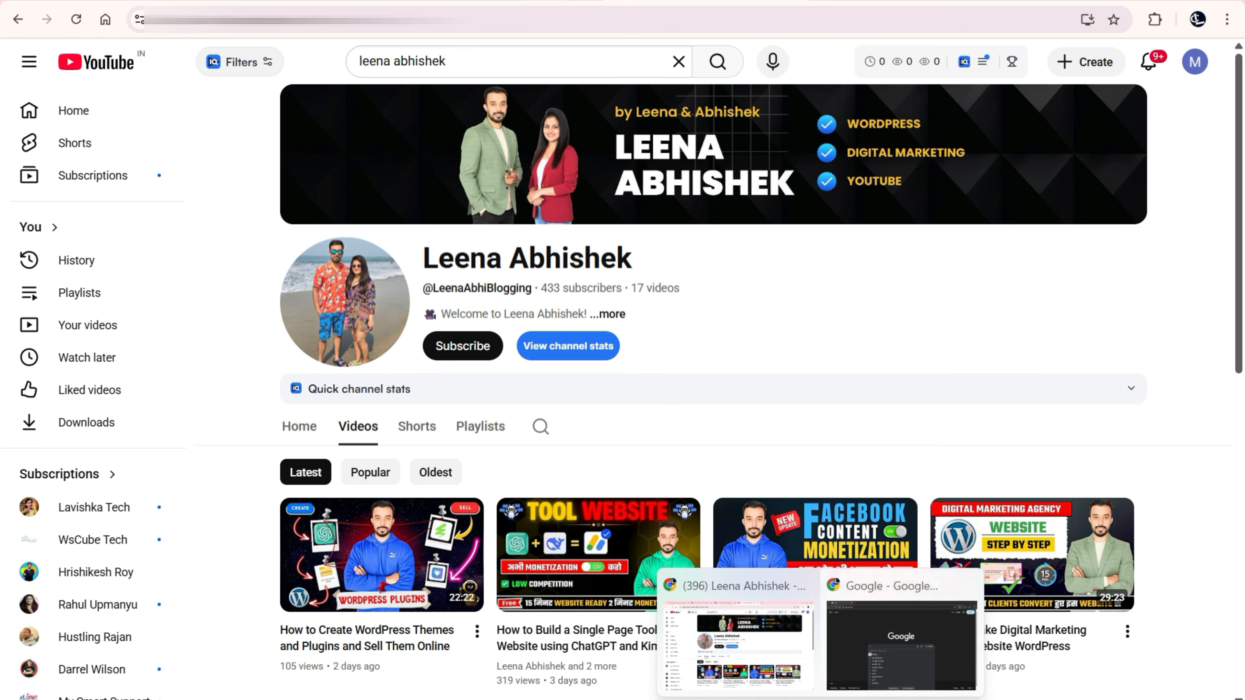
left_click(902, 643)
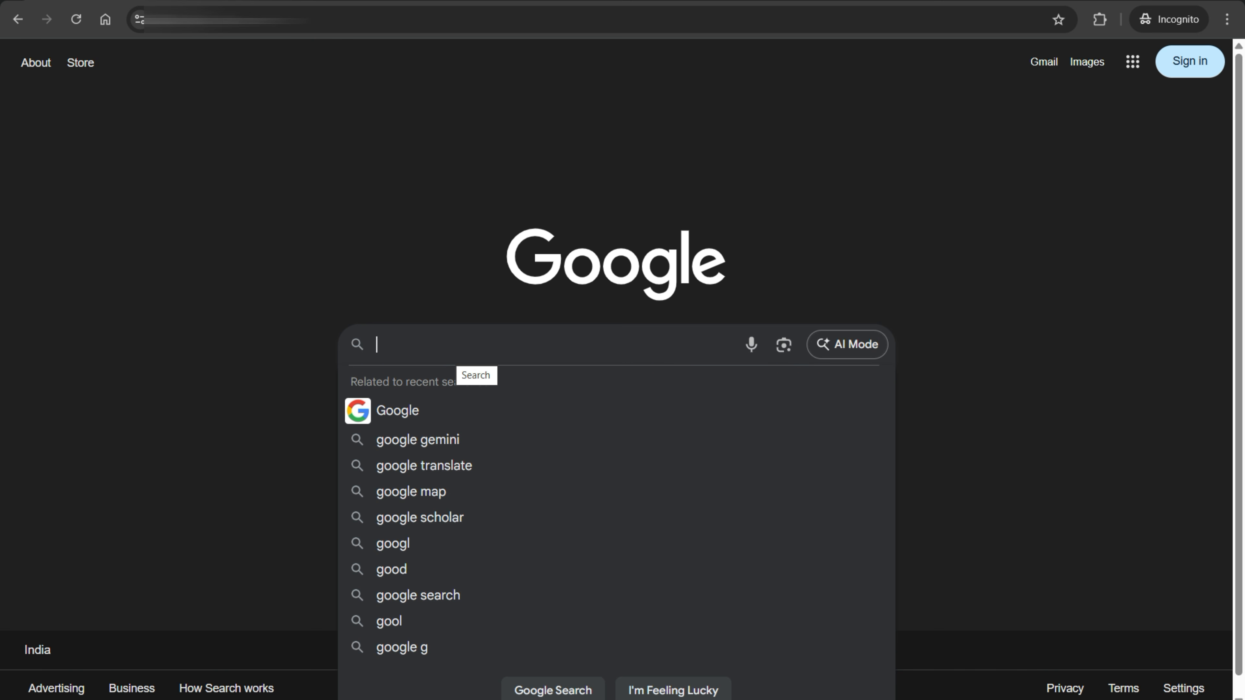
type("web hoo")
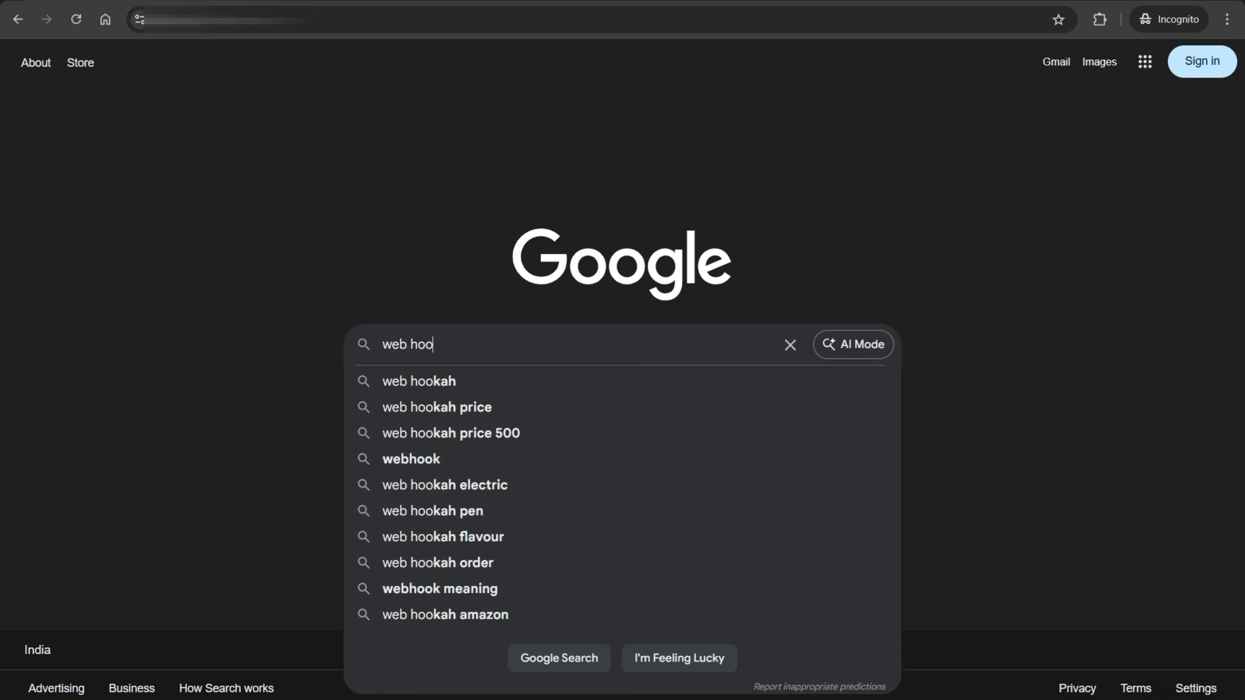
key("BackSpace")
type("sting")
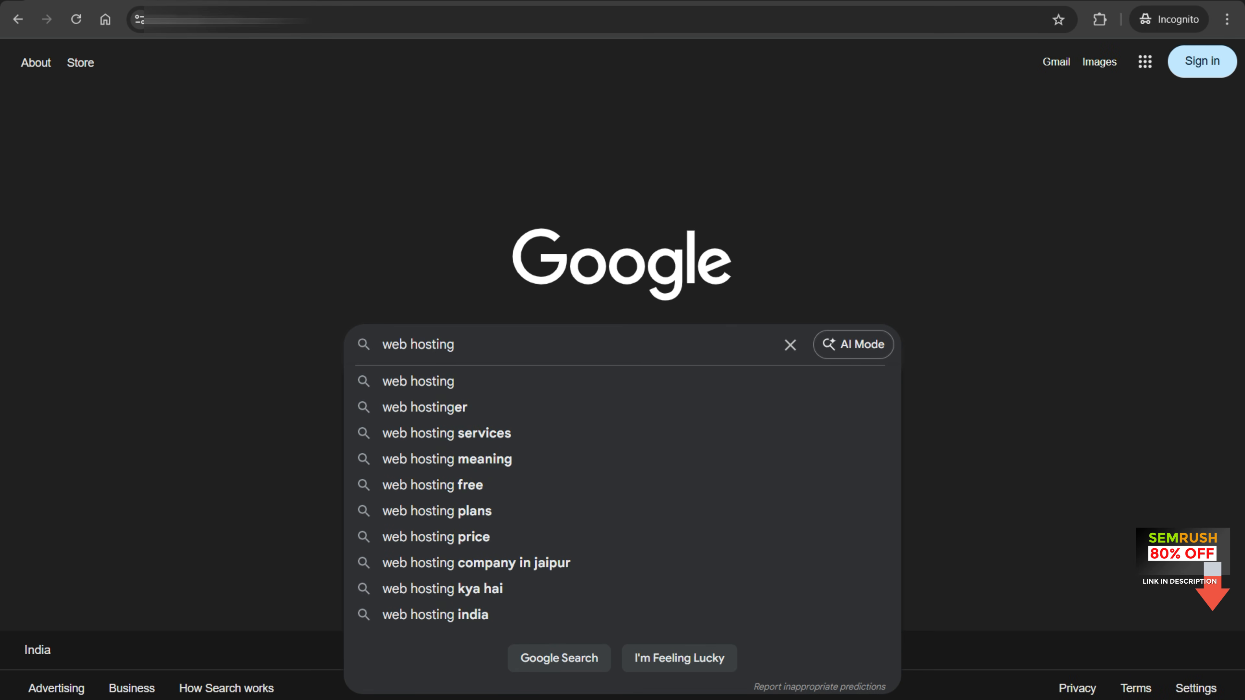
key("Return")
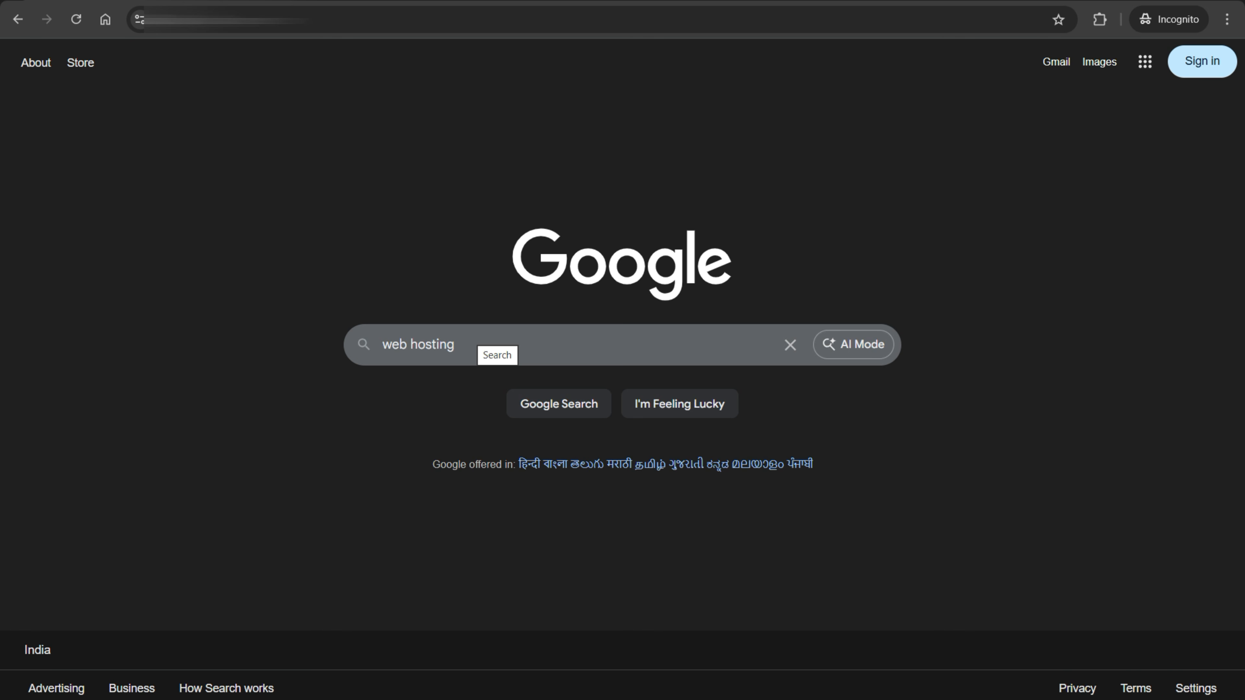
Try extending the query to "web hosting in" and remove the added word again
left_click(478, 341)
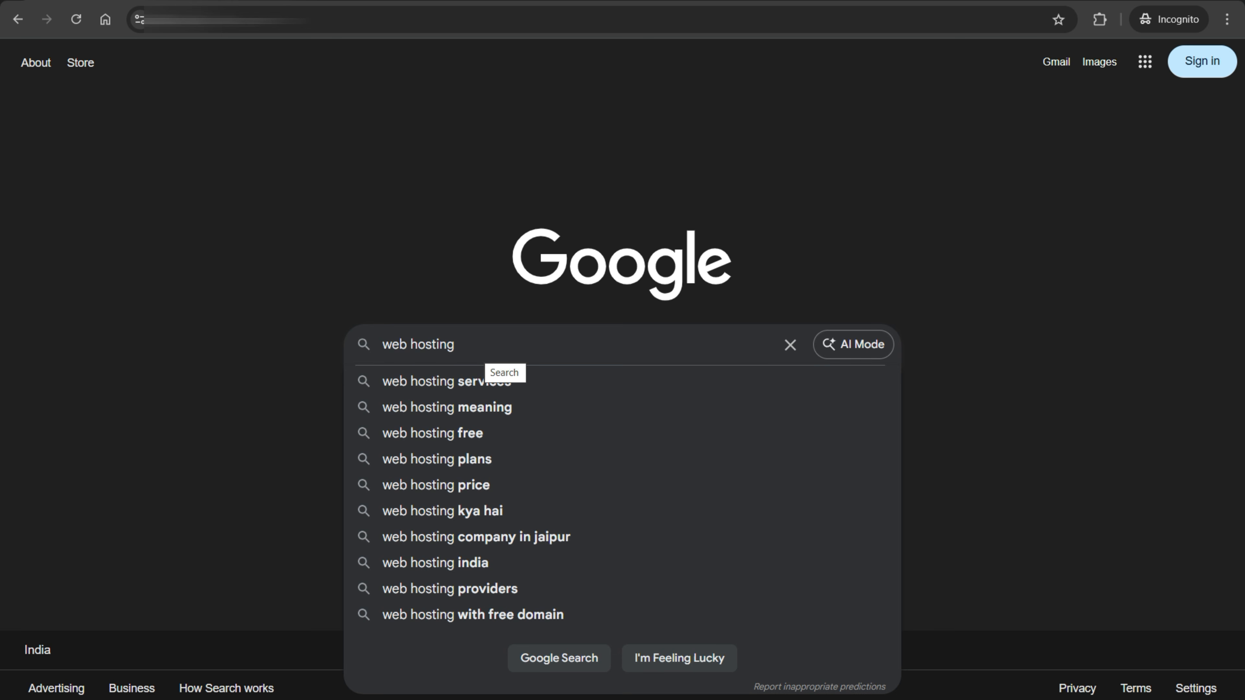
key("BackSpace")
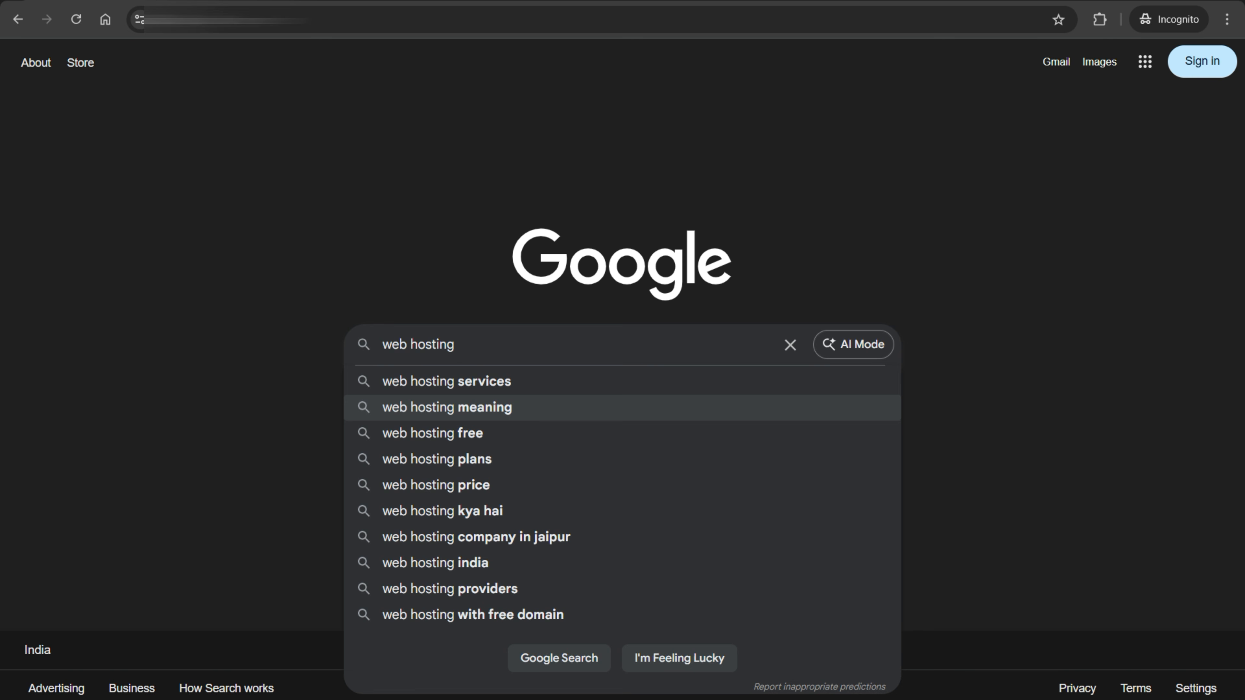
type("in")
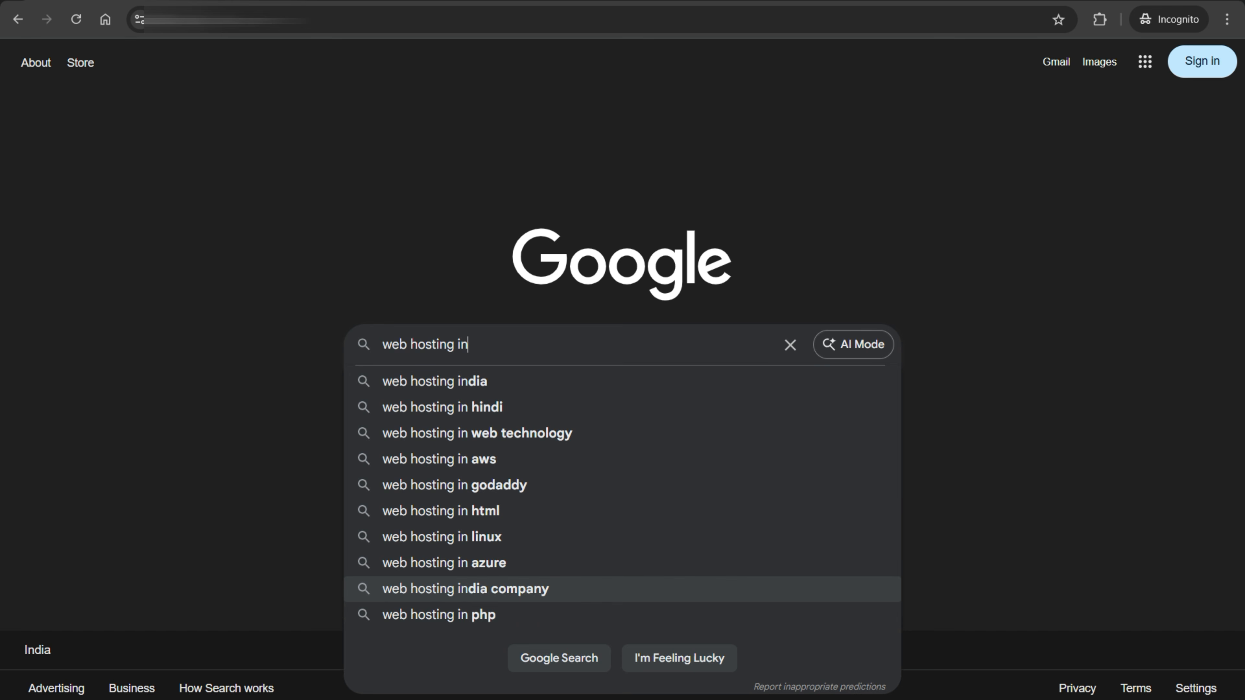
double_click(457, 344)
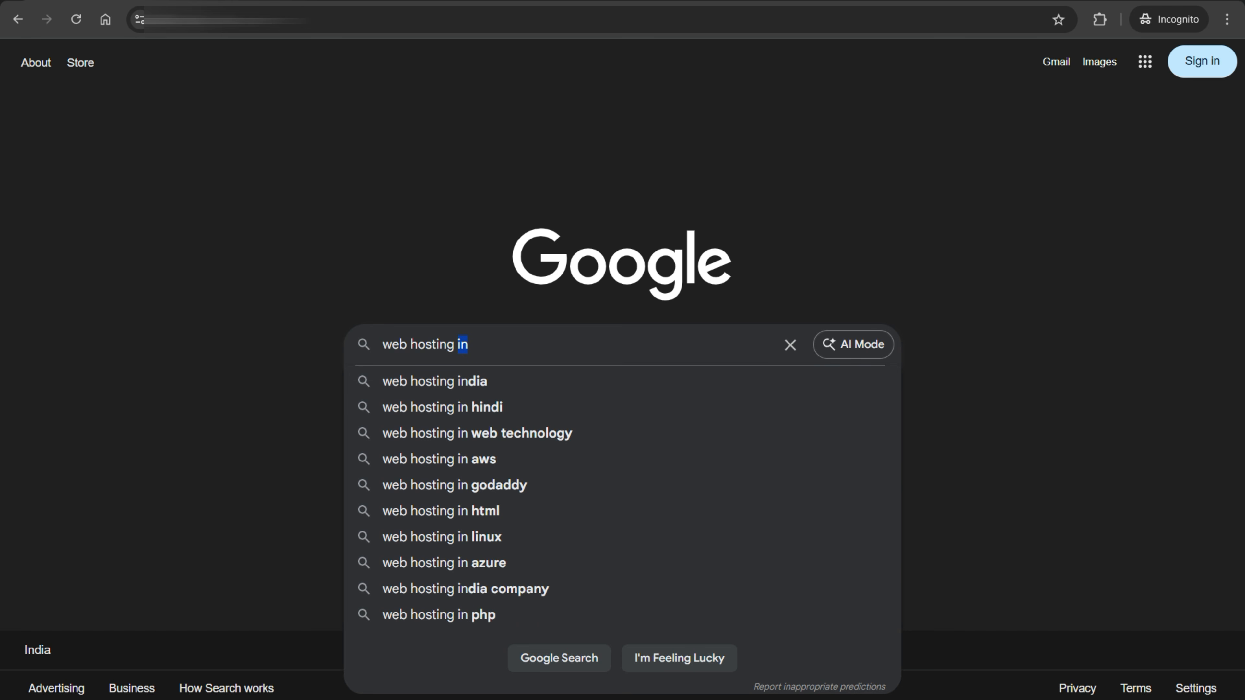
key("BackSpace")
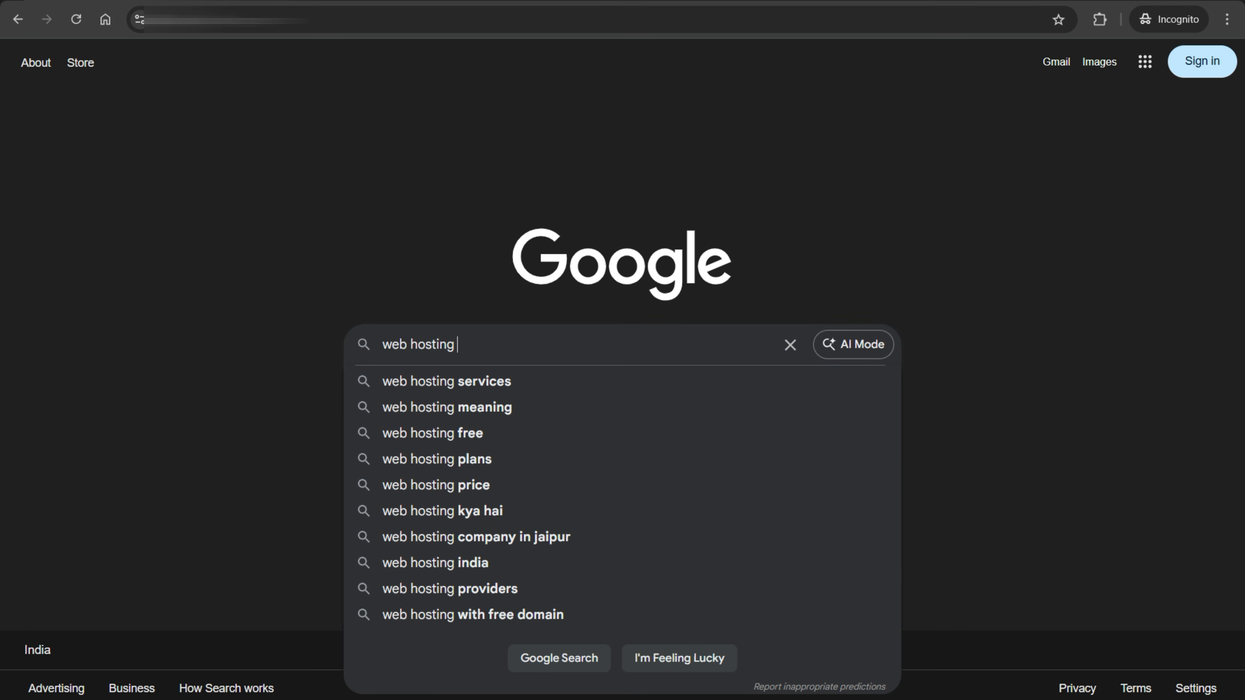
key("BackSpace")
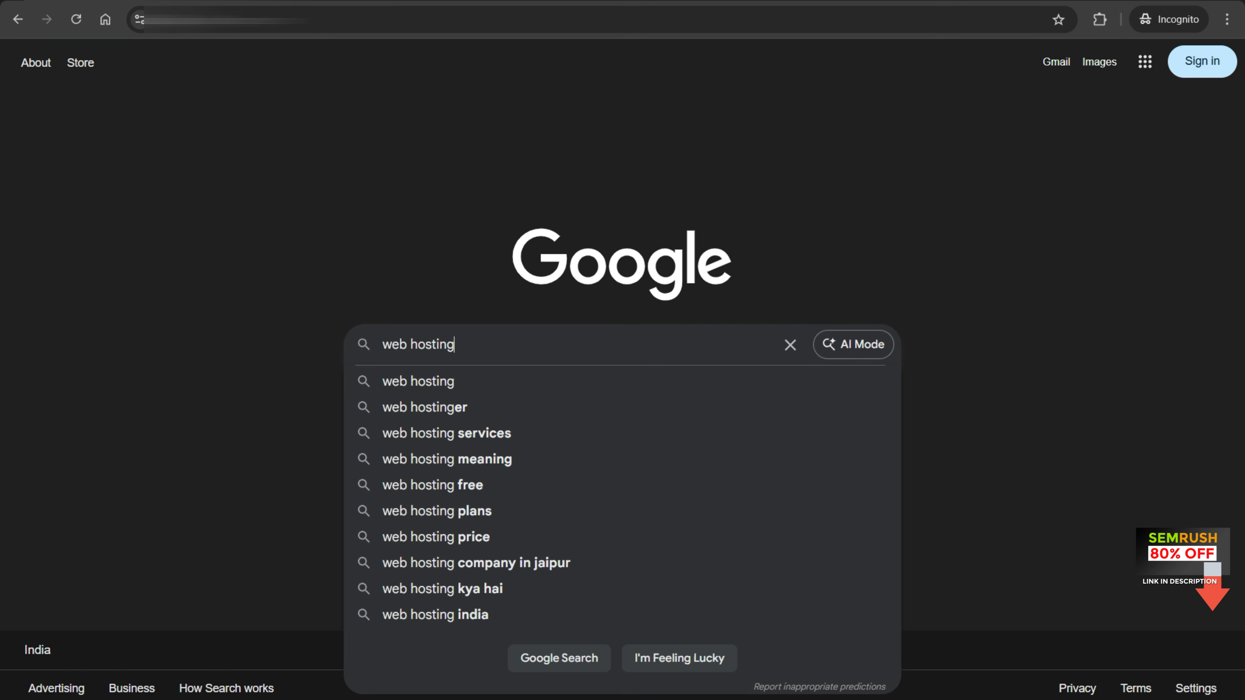
Put "best" in front of "web hosting" and replace that word with "cheap"
type("best")
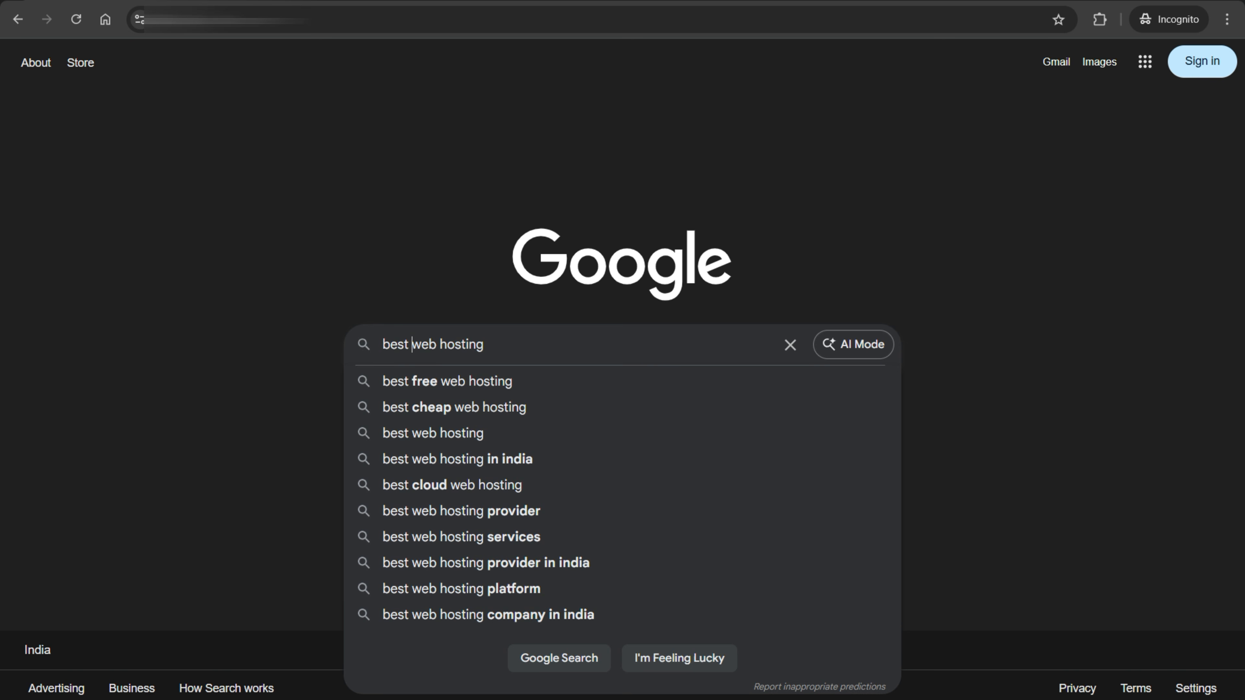
key("Left")
key("ctrl+shift+Left")
type("cheap")
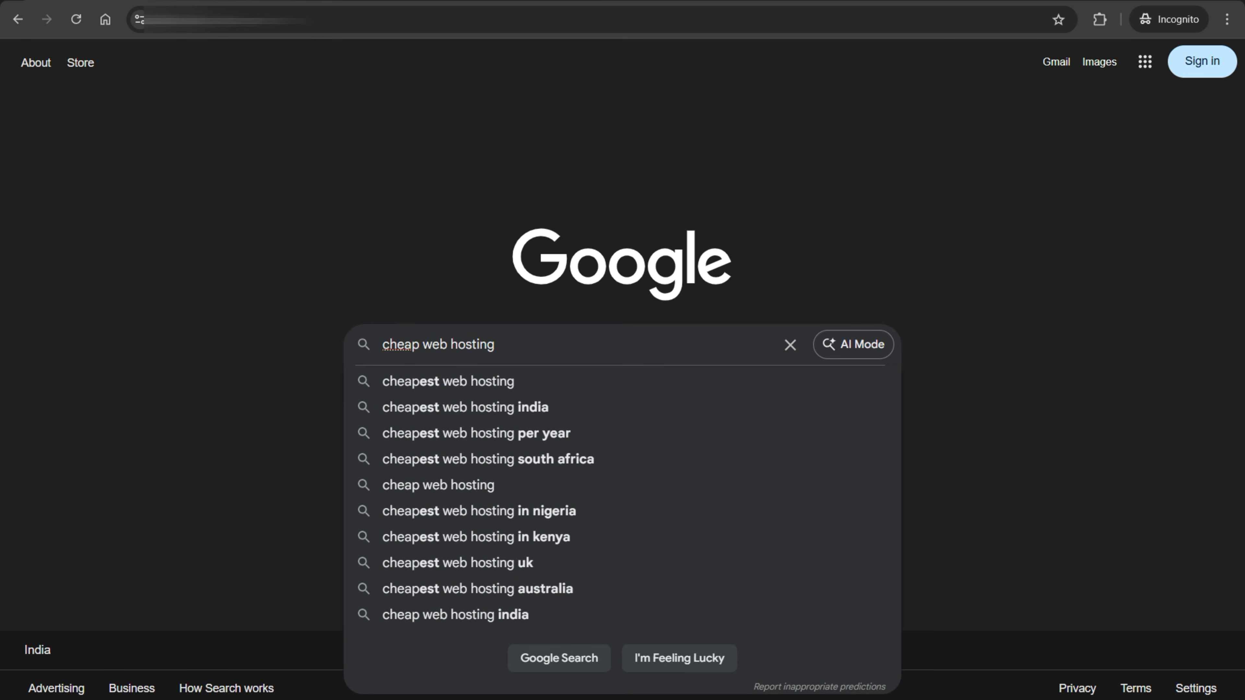
Change the query to "affordable web hosting" and close the suggestion list
key("BackSpace")
key("BackSpace")
key("BackSpace")
key("BackSpace")
key("BackSpace")
type("affo")
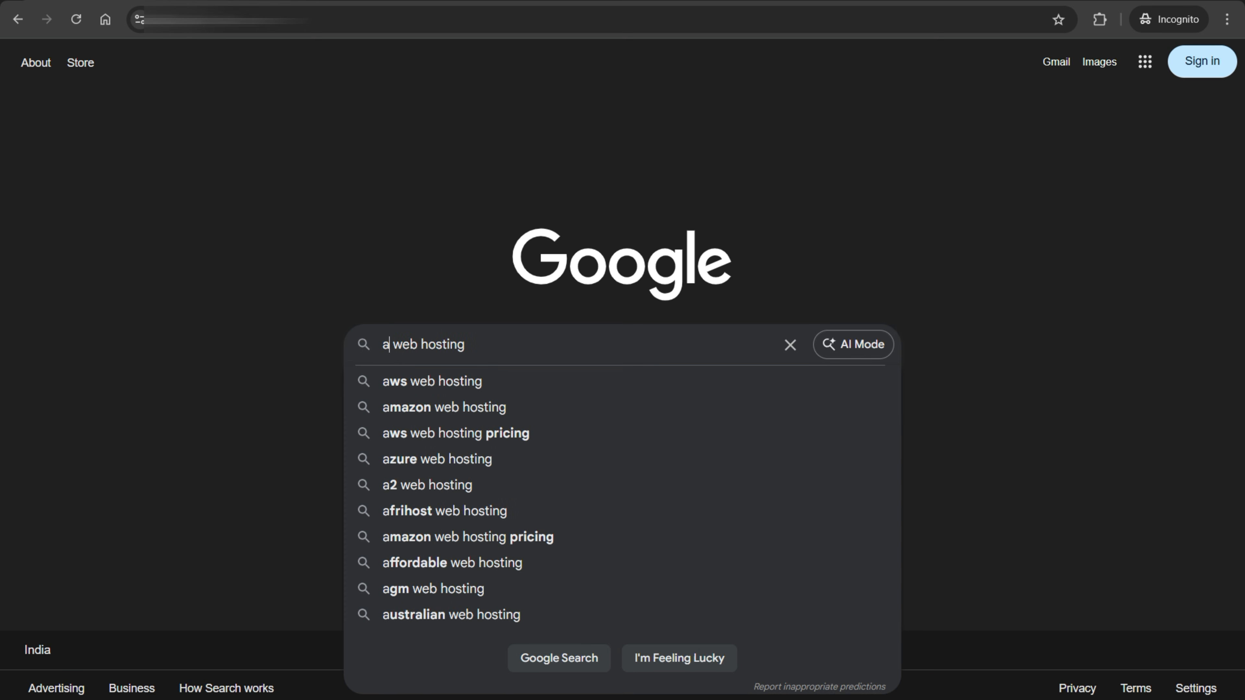
type("rdable")
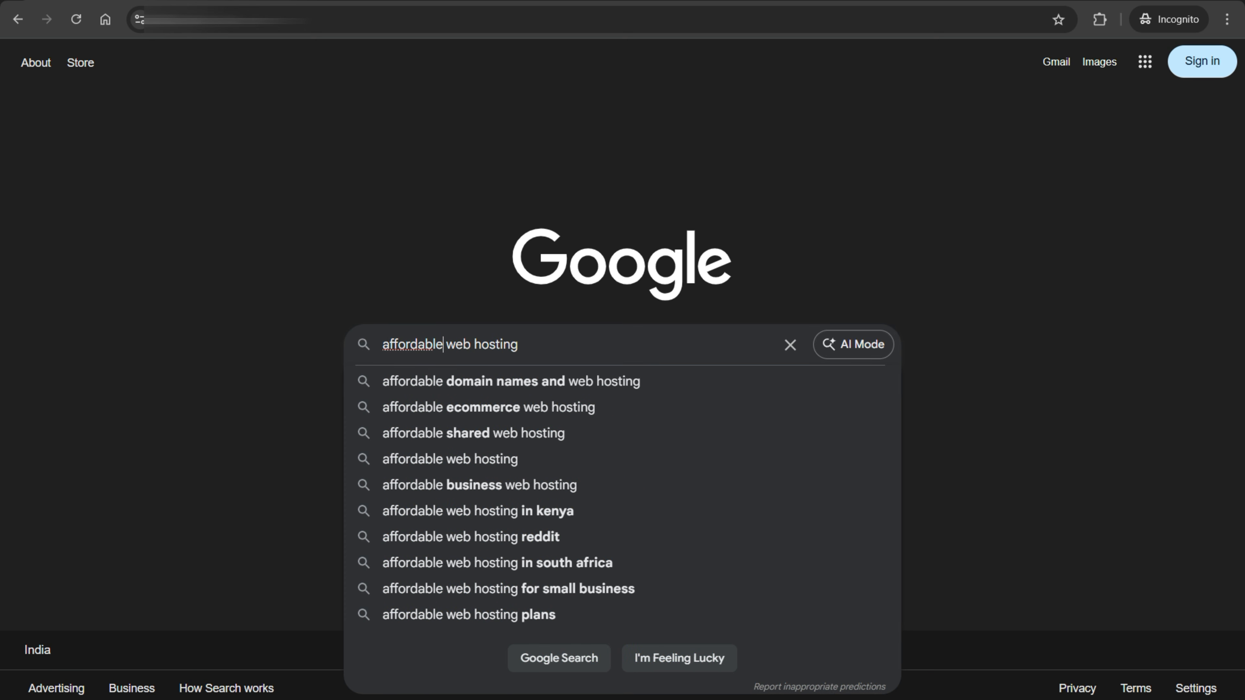
key("Escape")
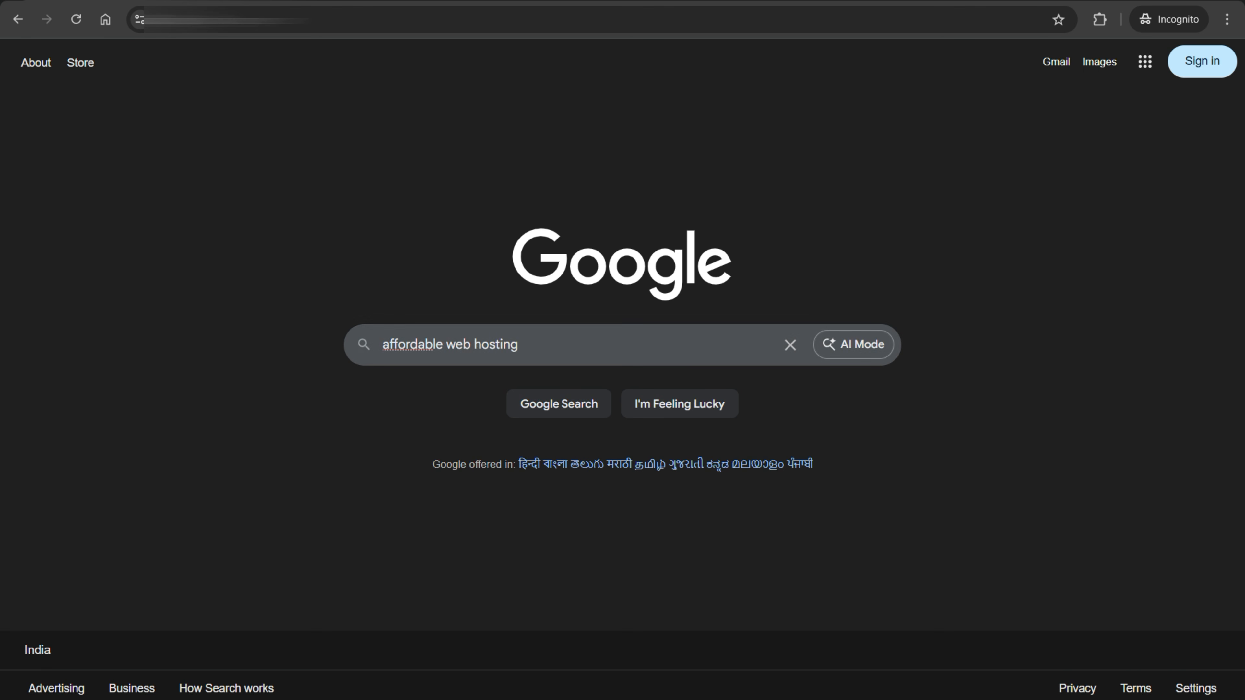
Replace the whole query with "web hosting" and close the suggestion list
key("ctrl+a")
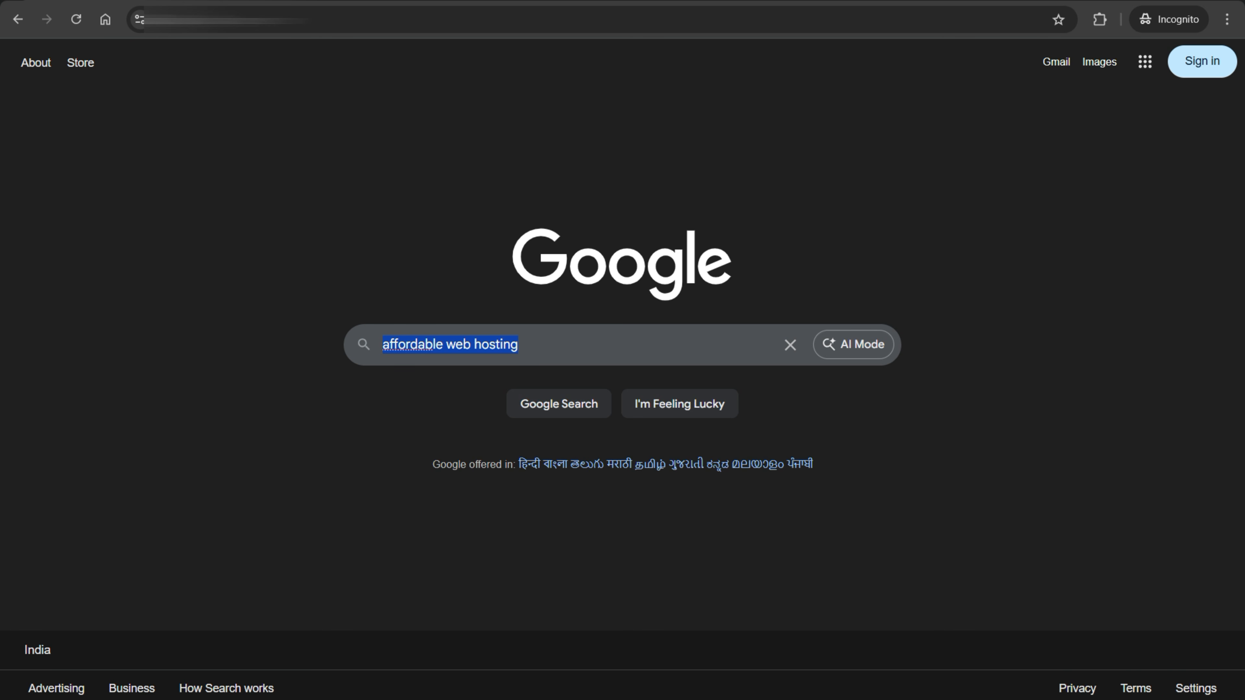
type("ww")
key("BackSpace")
type("eb")
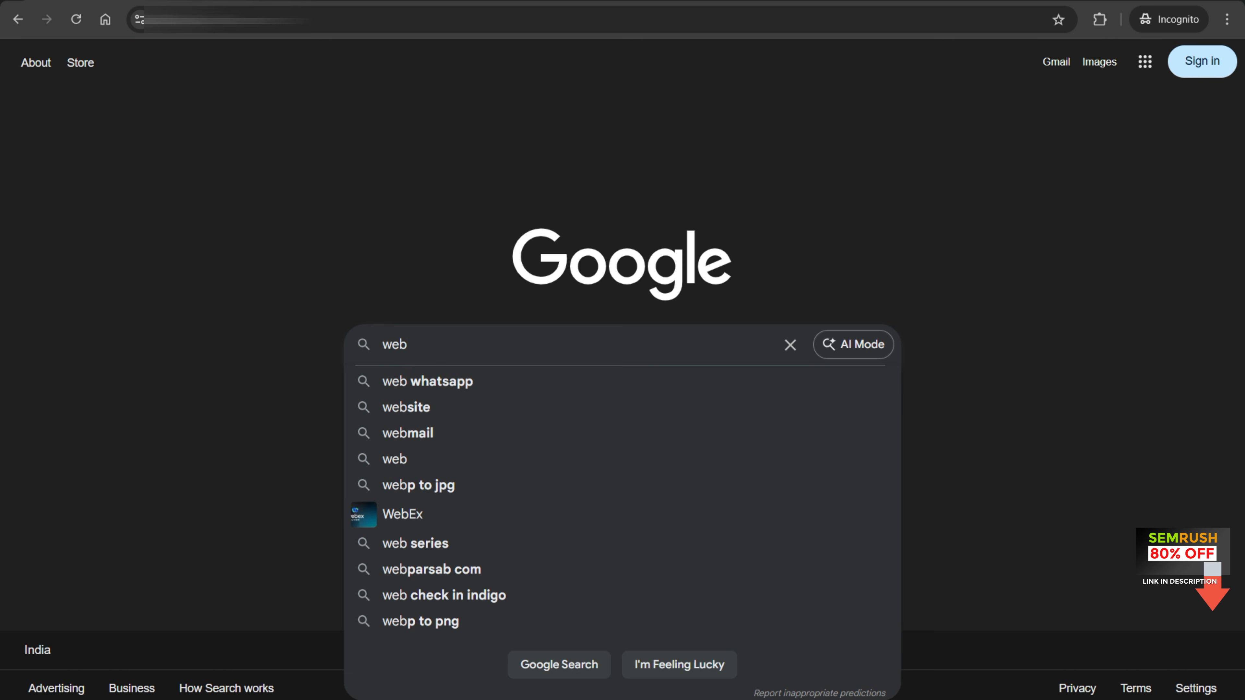
type(" hostin")
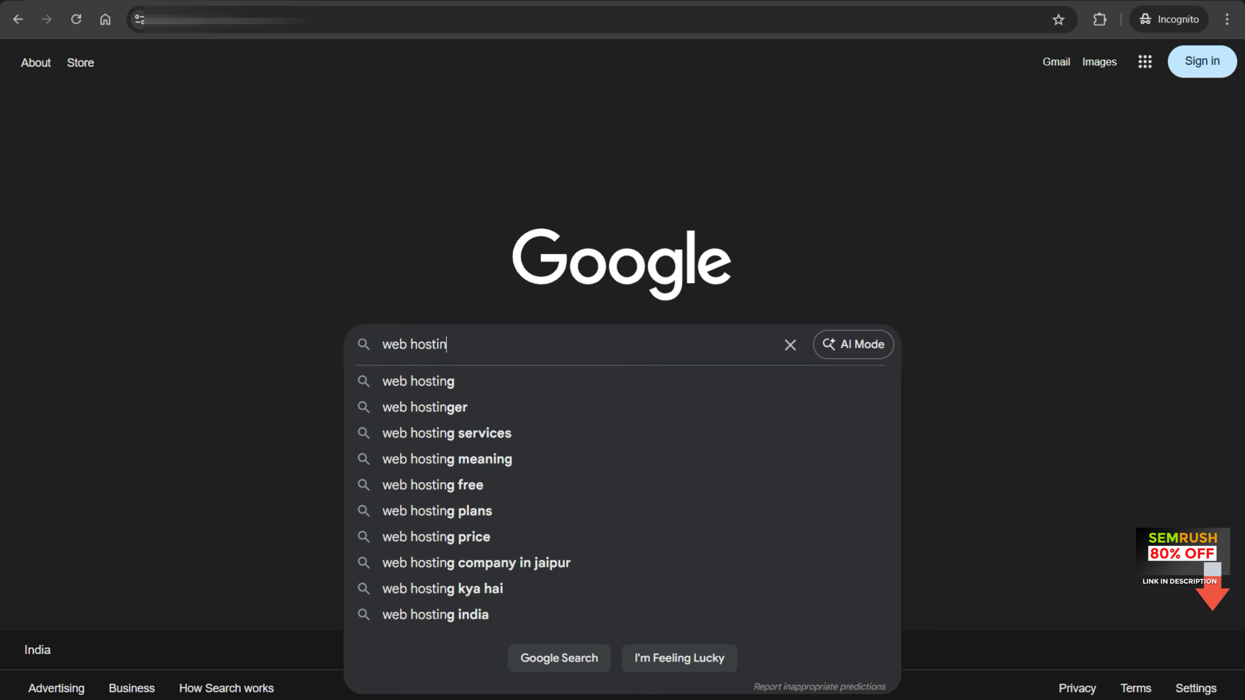
type("g")
key("Escape")
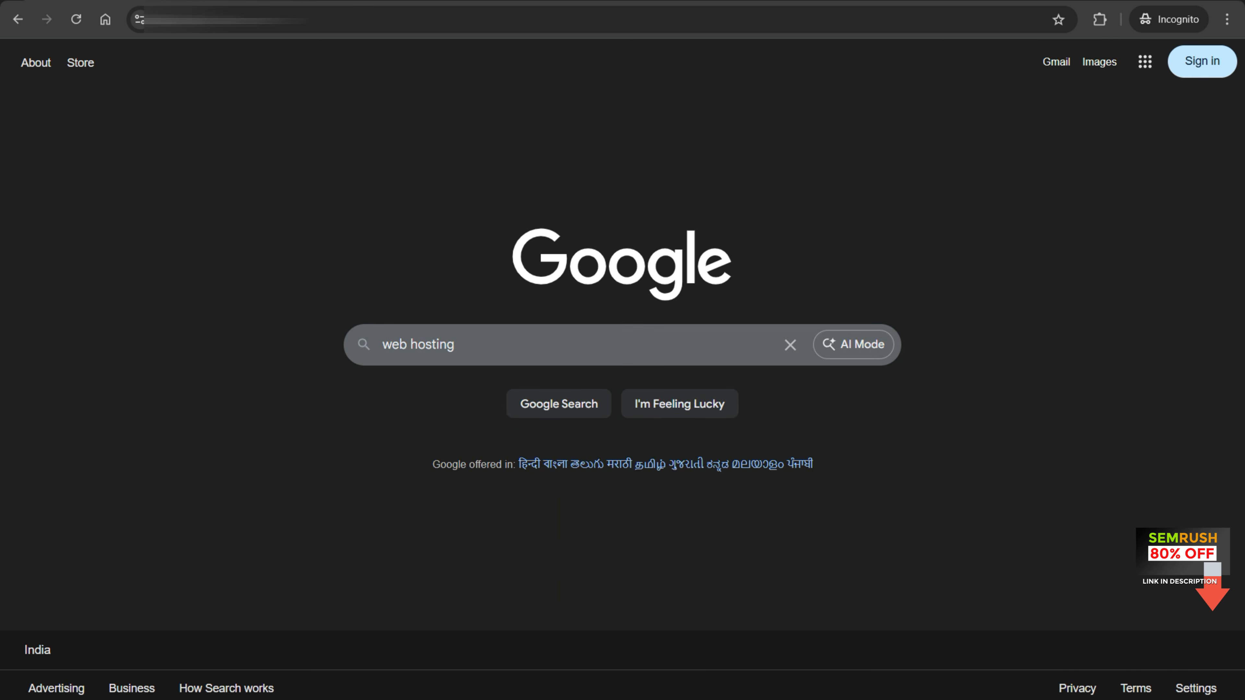
Change the search query to "best cheap web hosting in india"
left_click_drag(455, 344, 382, 345)
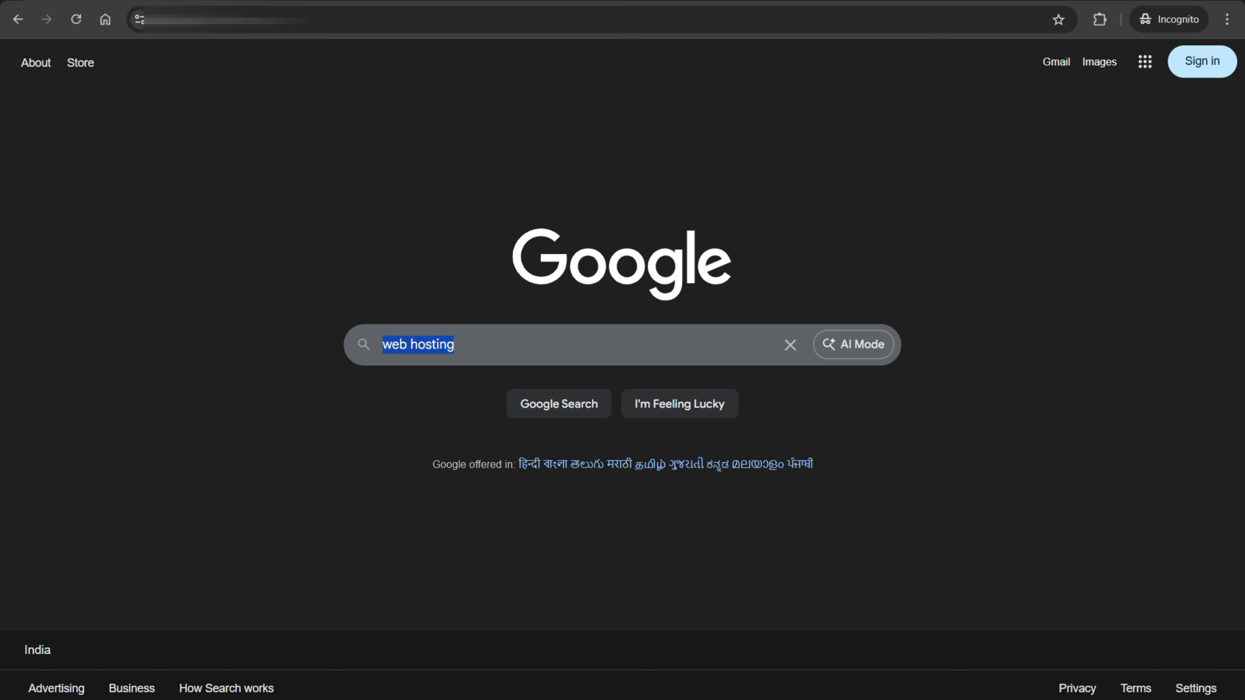
left_click(456, 345)
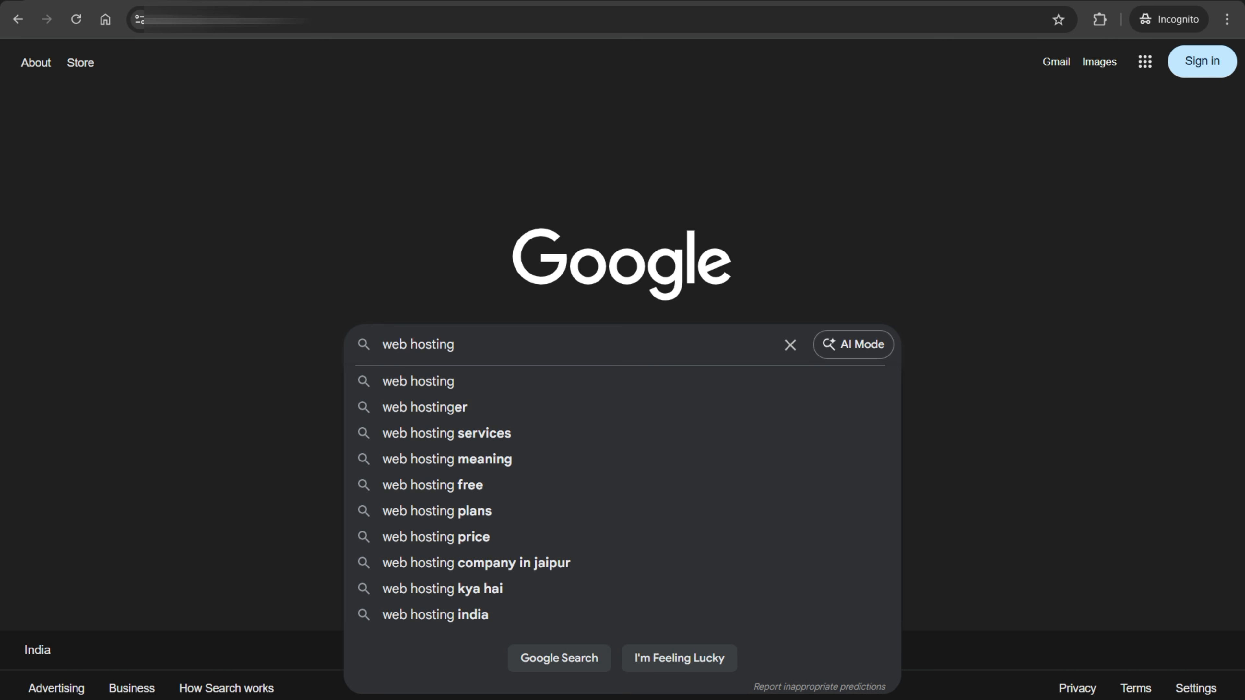
type("best cheap web")
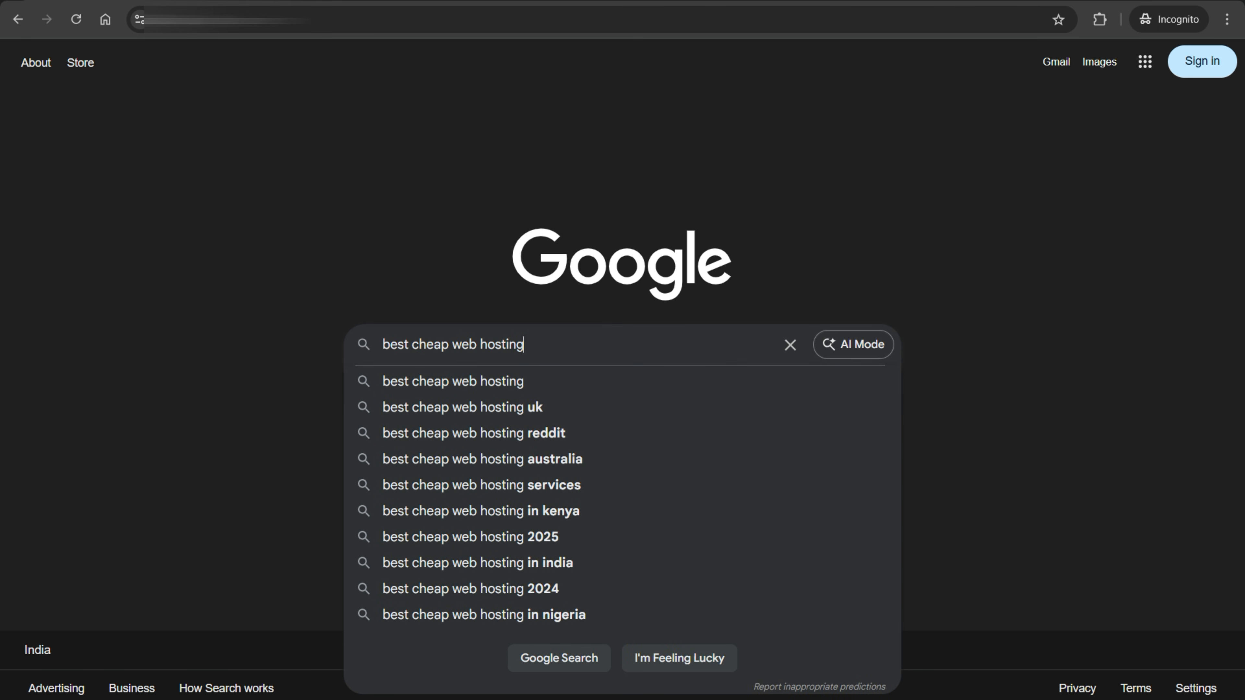
type(" host")
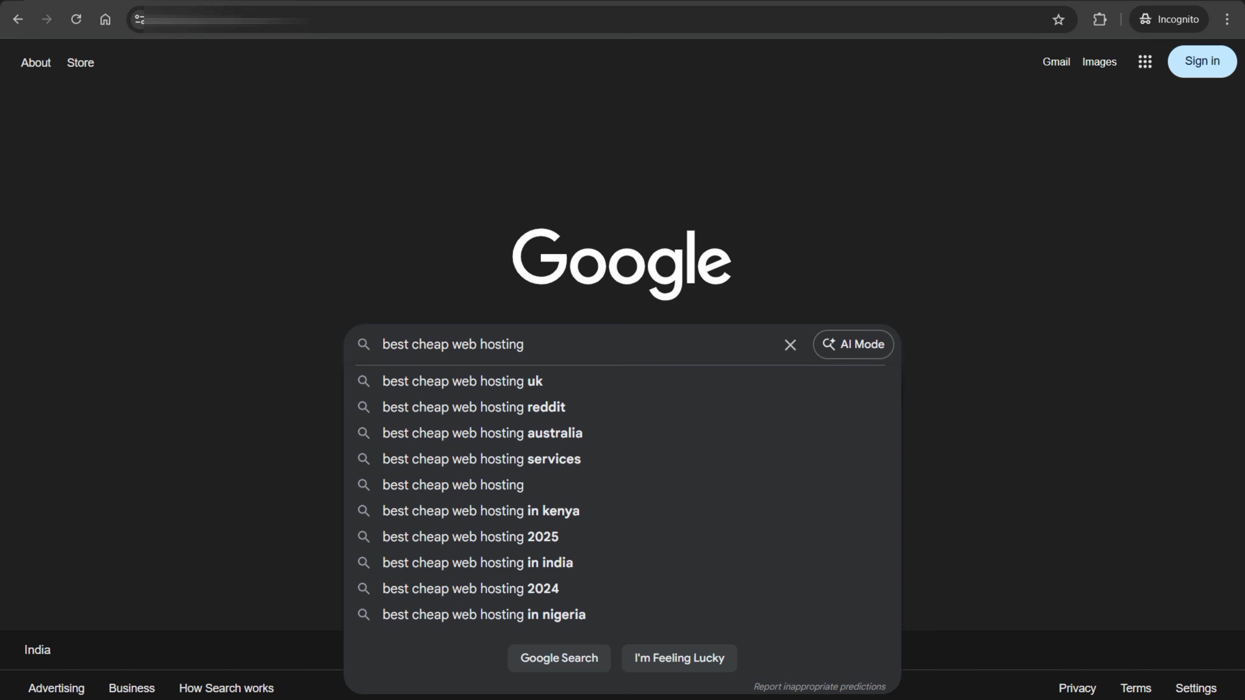
type("ing in")
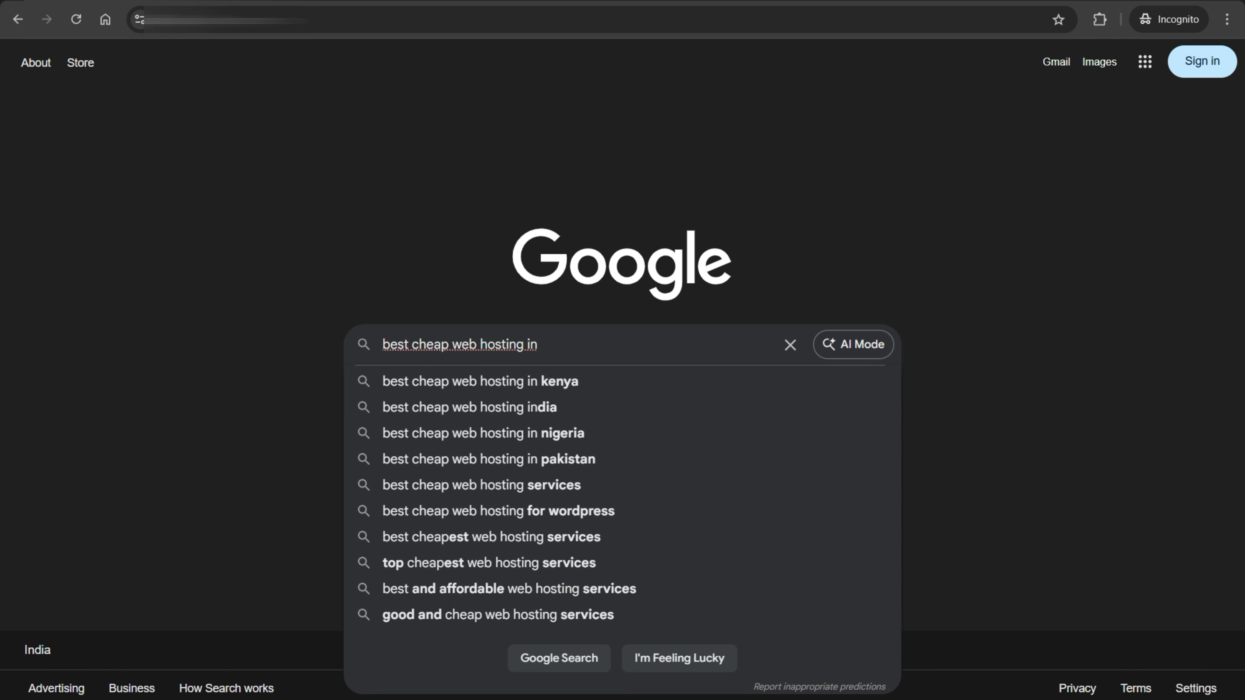
type(" india")
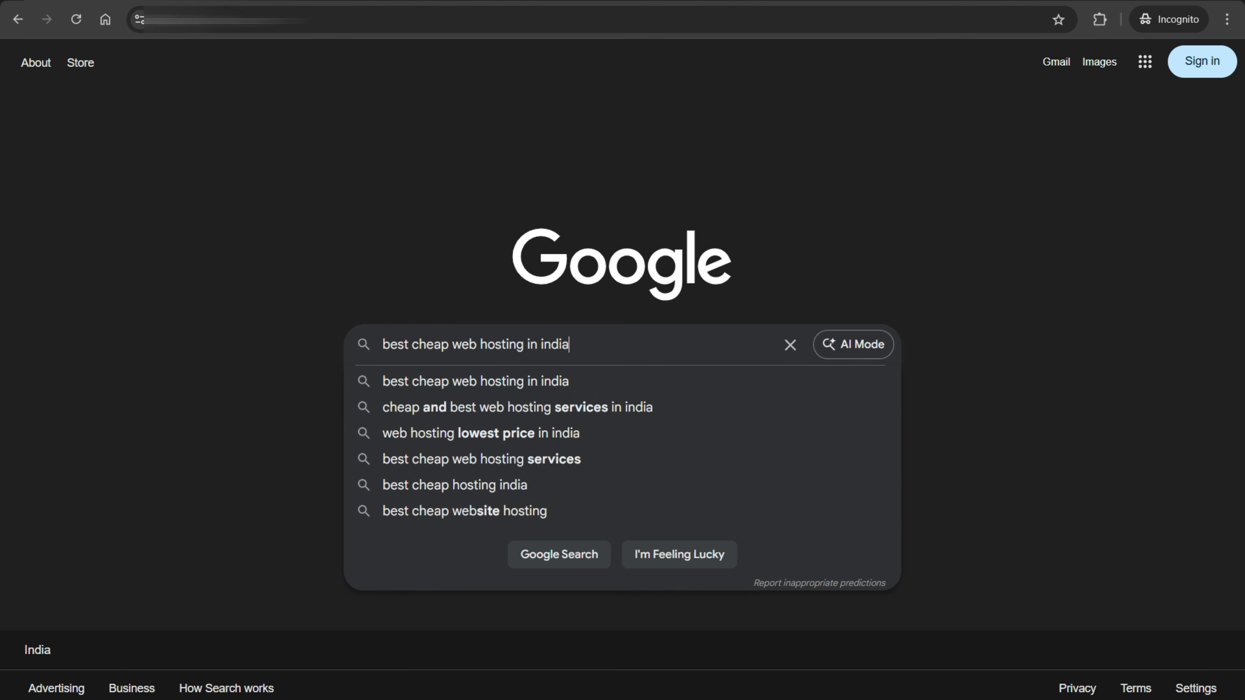
key("Down")
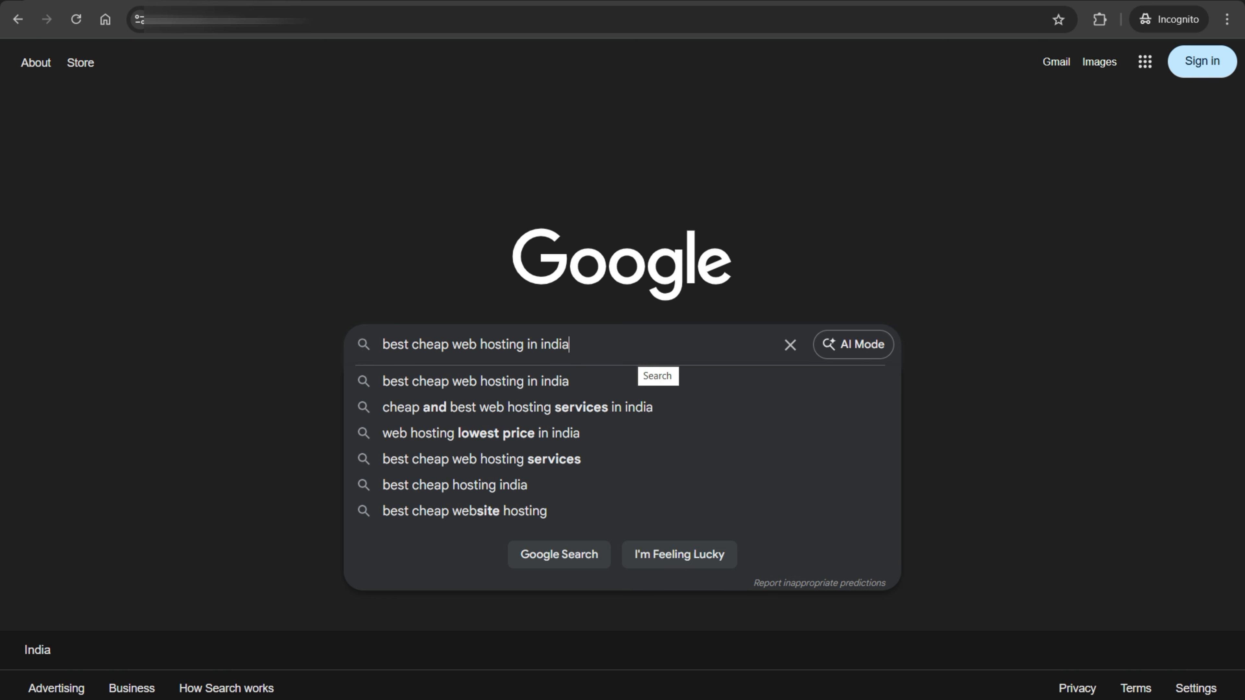
Select the entire "best cheap web hosting in india" query and close its suggestion list
key("ctrl+a")
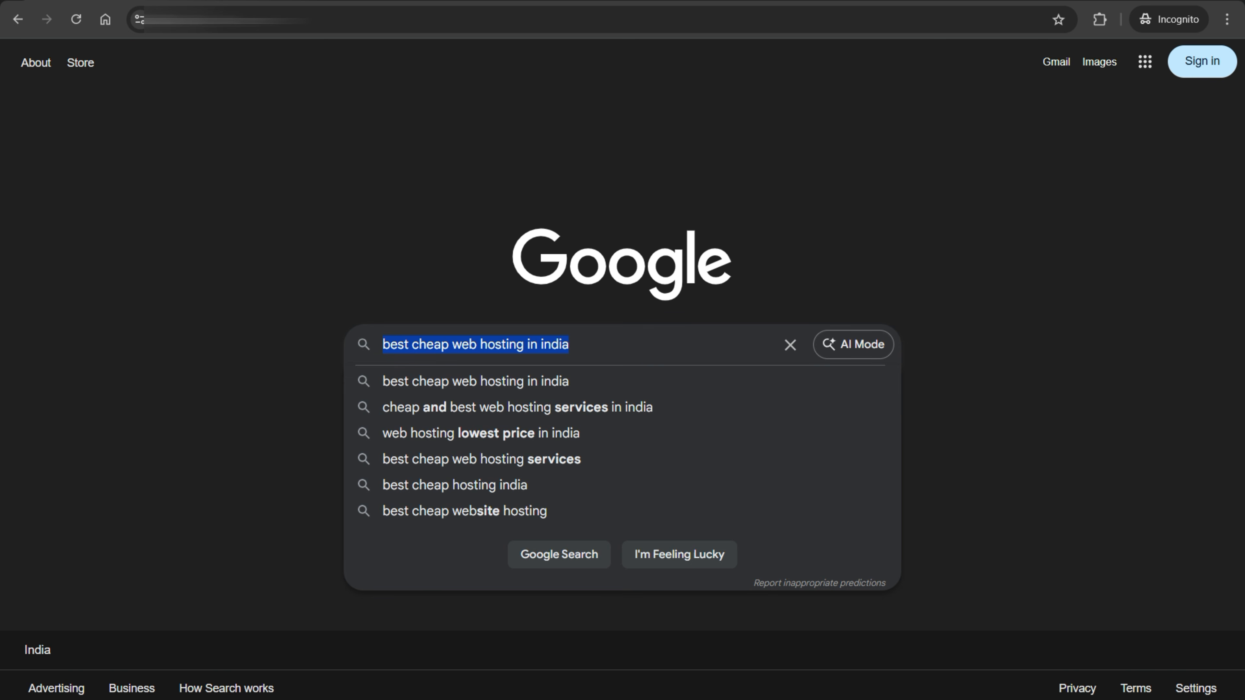
left_click_drag(575, 345, 380, 345)
left_click(572, 344)
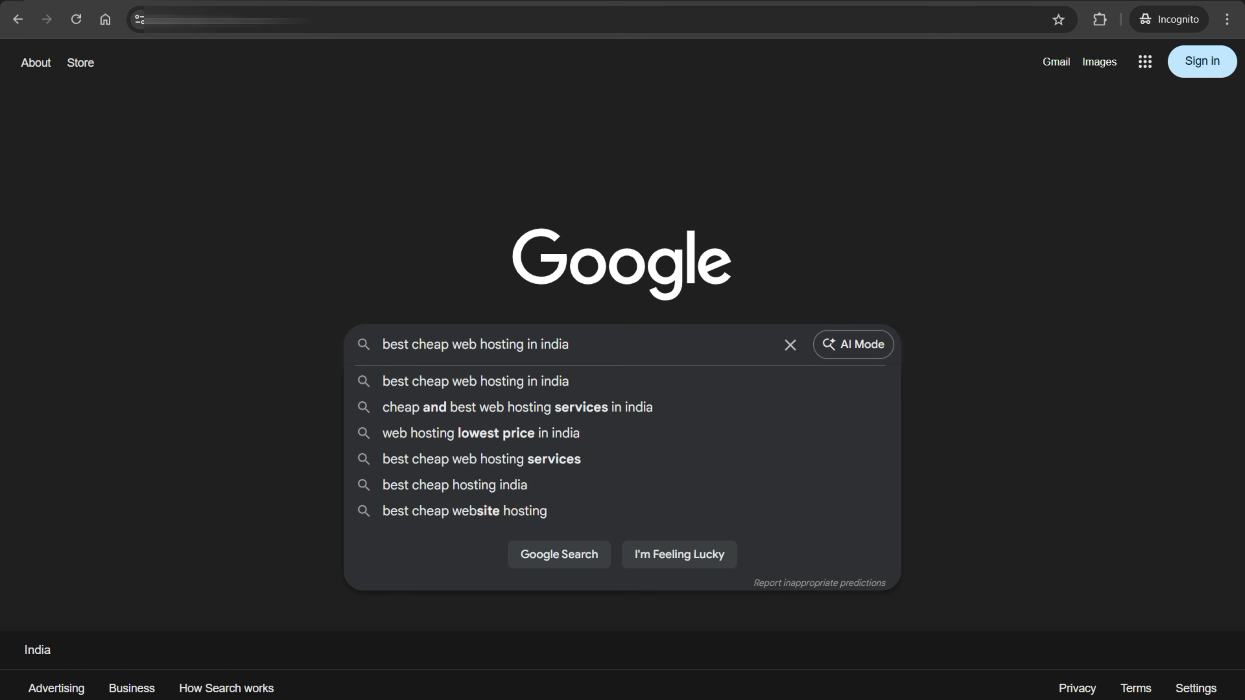
key("ctrl+a")
key("Escape")
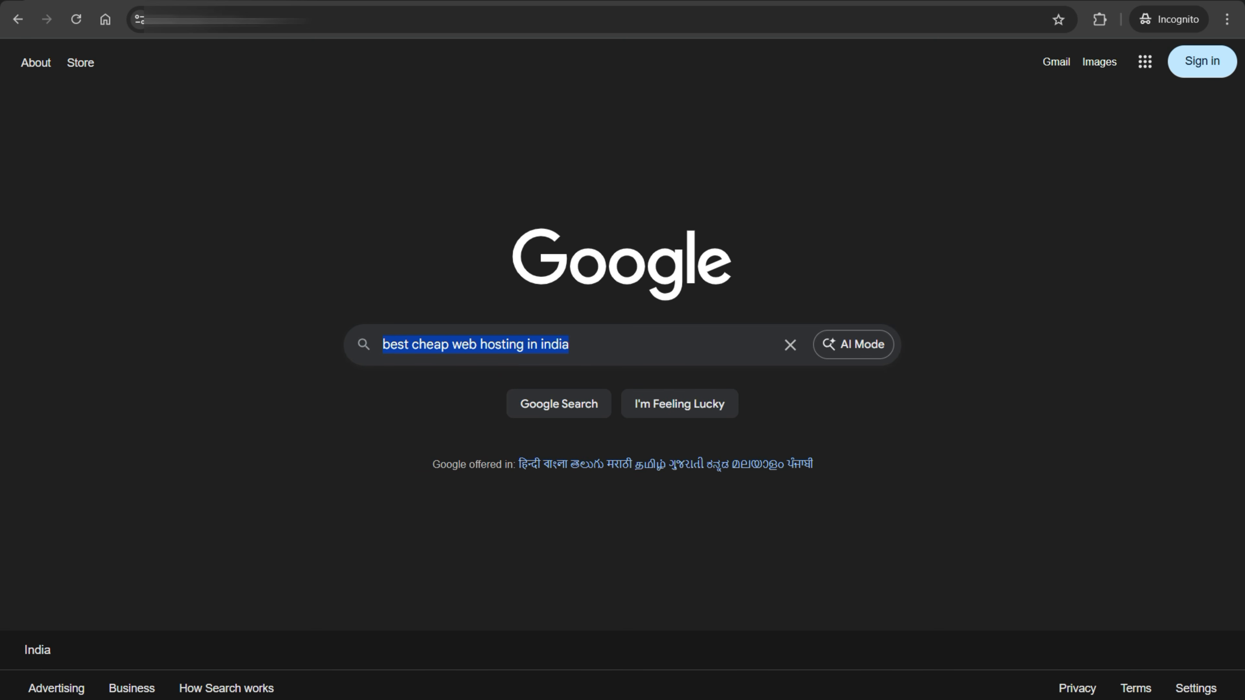
left_click(569, 345)
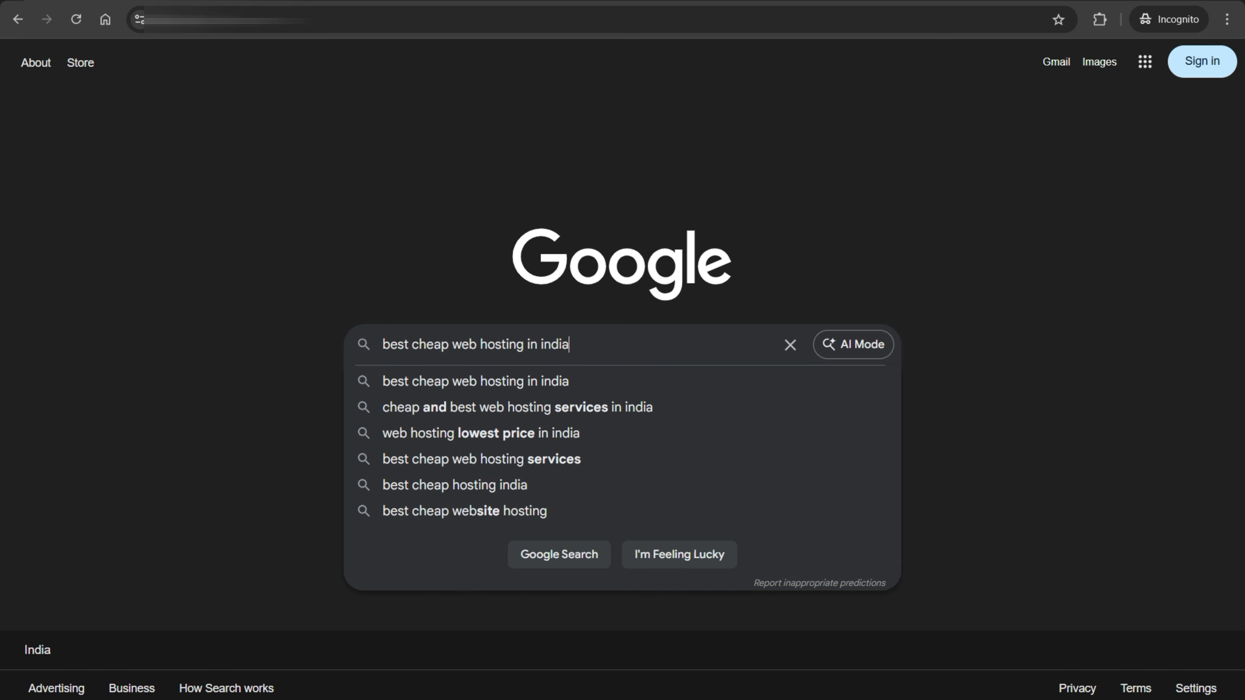
key("ctrl+a")
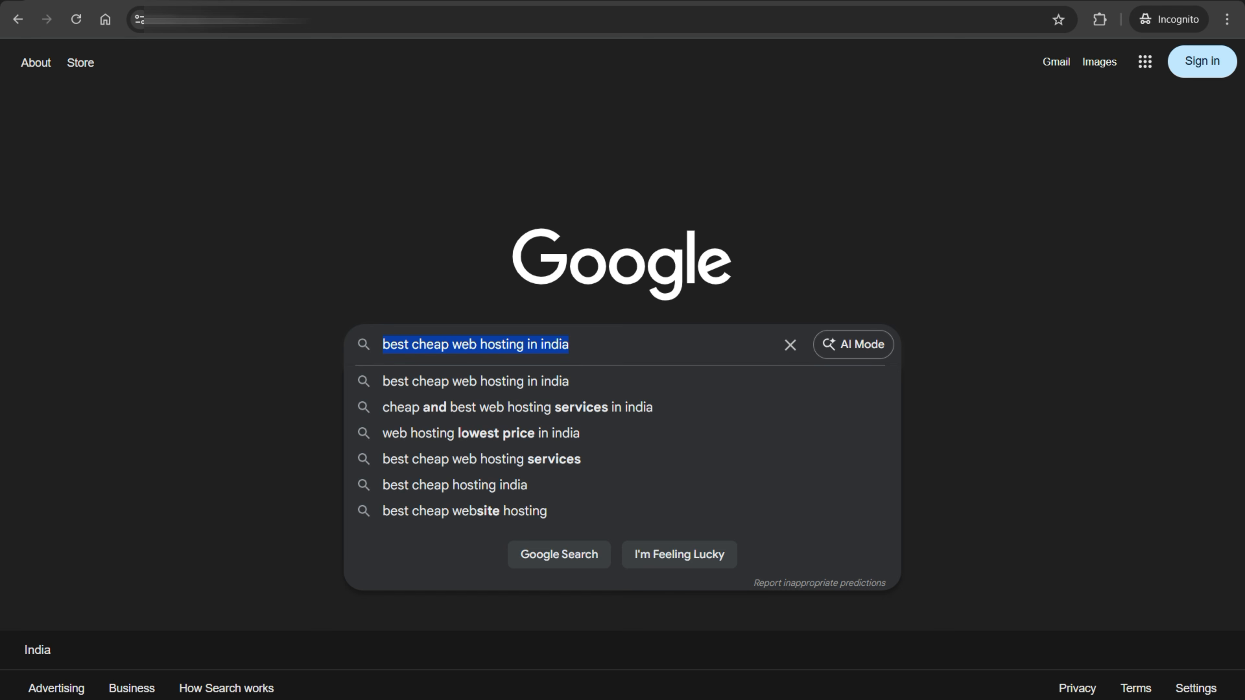
left_click(569, 345)
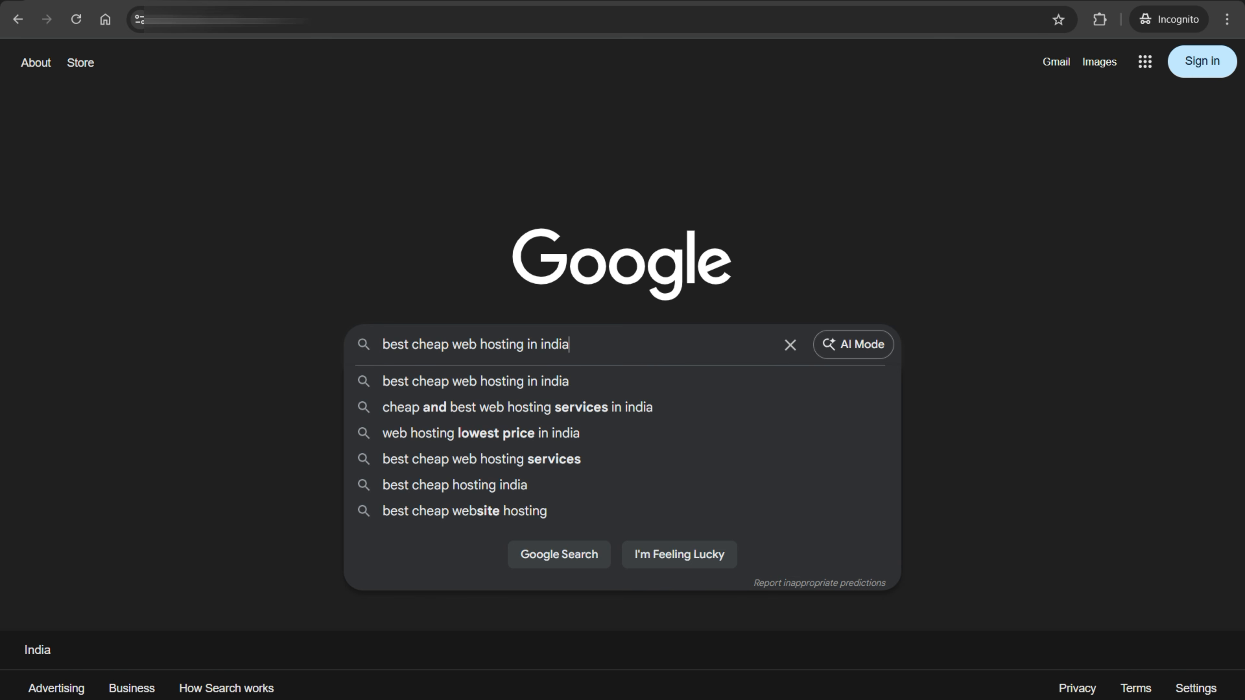
Replace the whole Google query with the short keyword "web hosting"
key("ctrl+shift+Left")
key("ctrl+shift+Left")
key("ctrl+shift+Left")
key("ctrl+shift+Left")
key("ctrl+shift+Left")
key("ctrl+shift+Left")
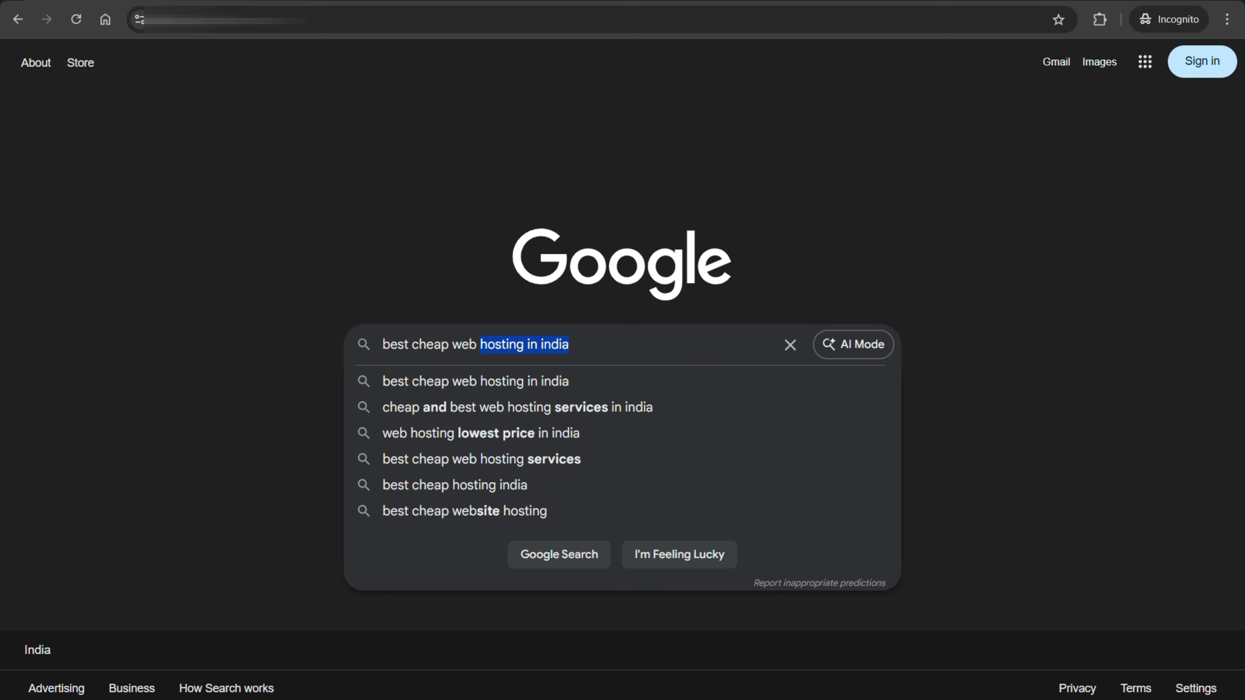
type("qw")
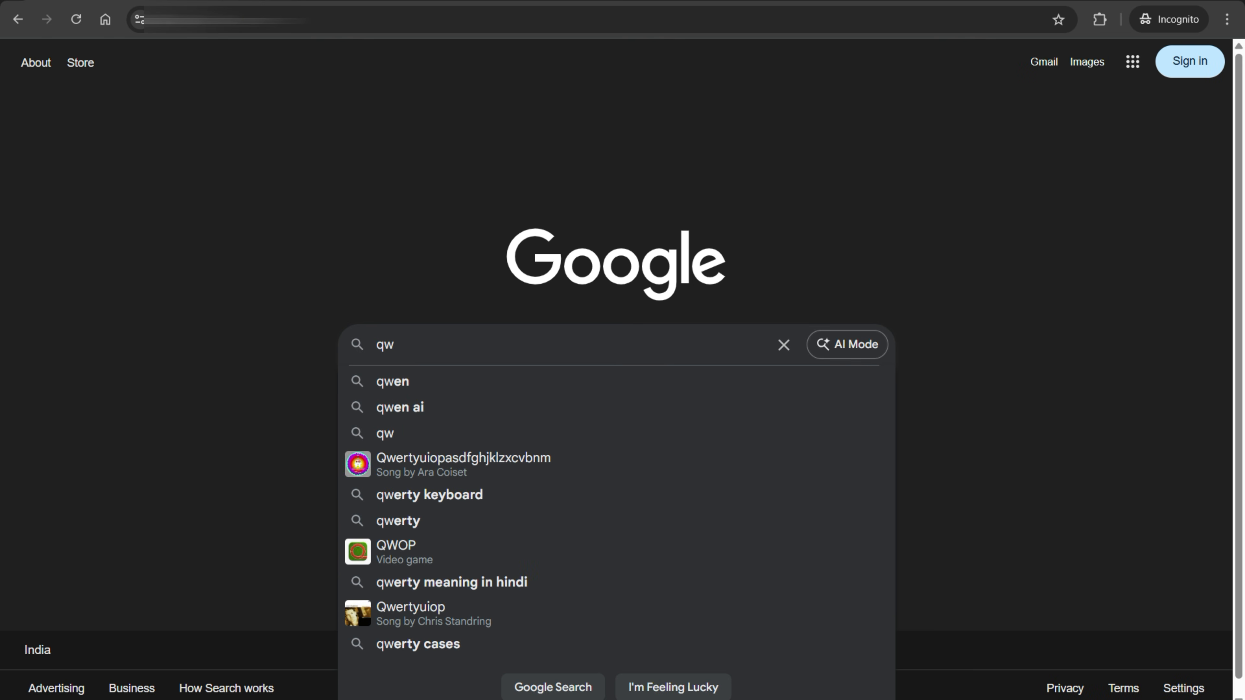
key("BackSpace")
key("Num_Lock")
key("BackSpace")
type("web hosti")
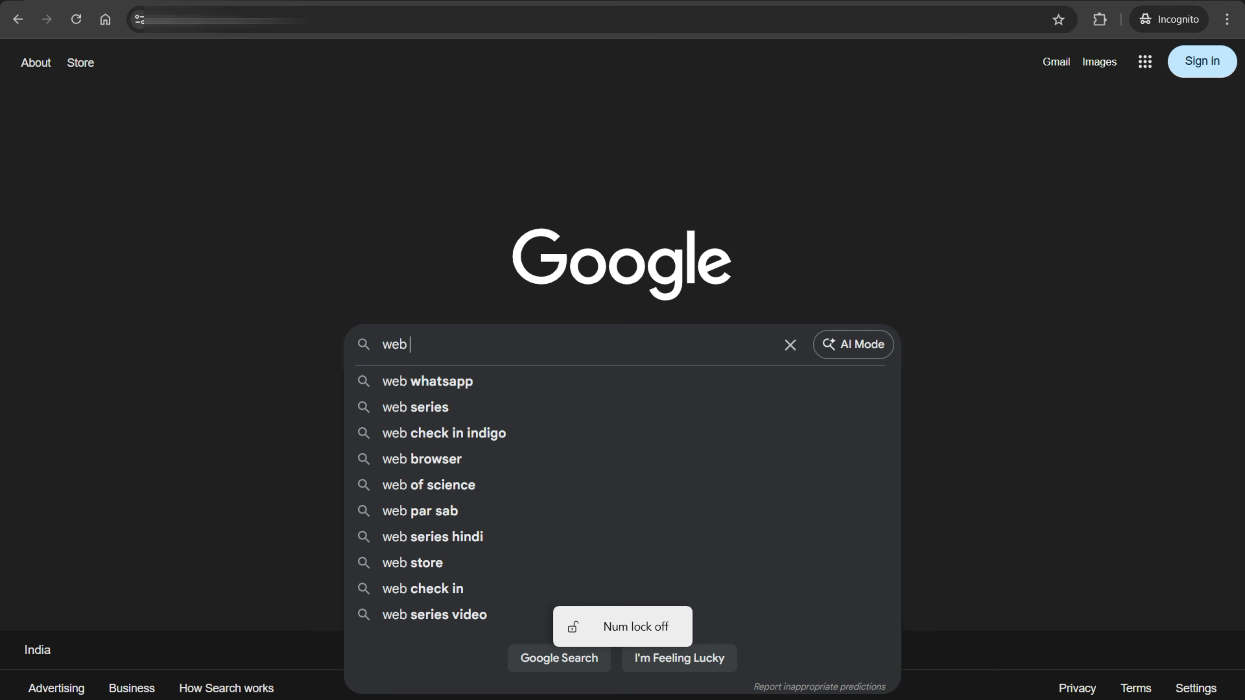
type("ng")
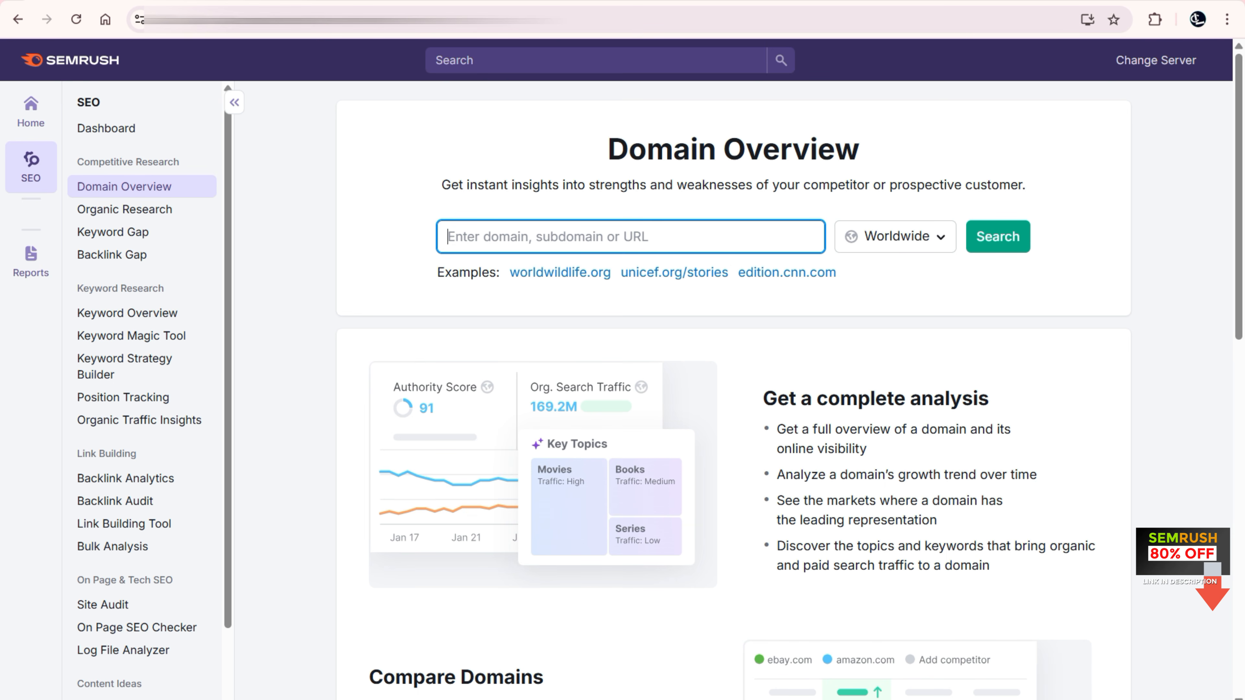
Switch to YouTube and look over the video results for getting and cancelling a Semrush free trial
left_click(275, 1)
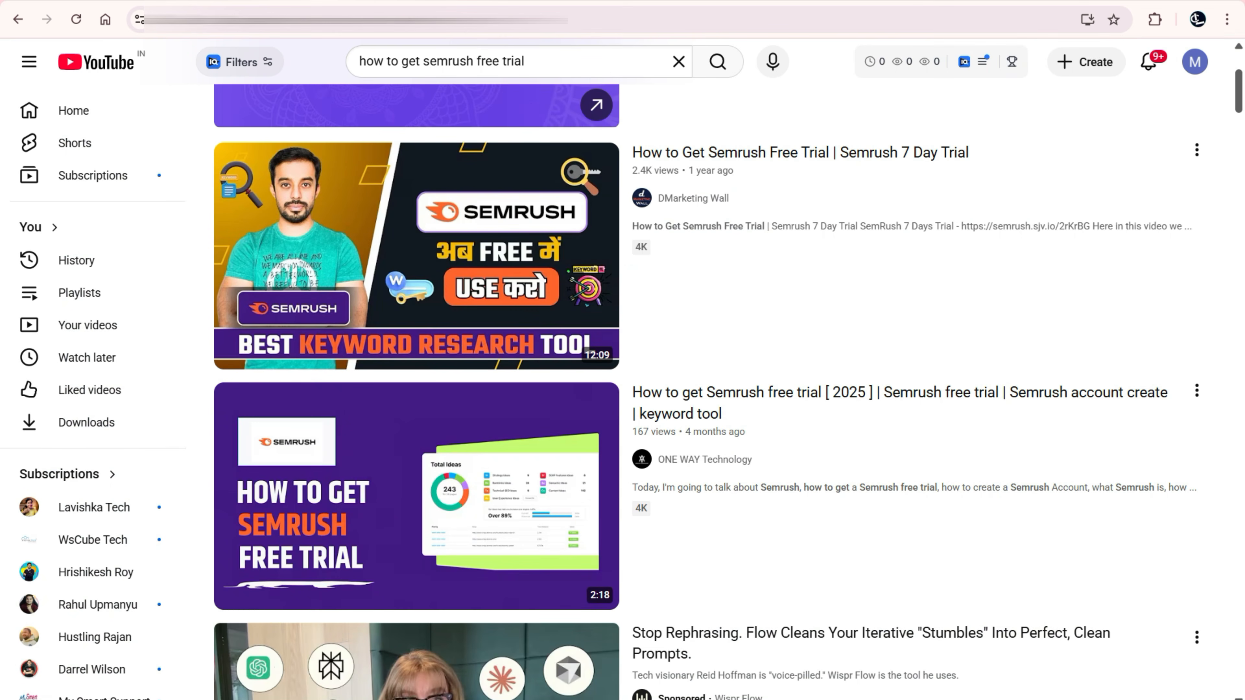
scroll(706, 392, "up", 2)
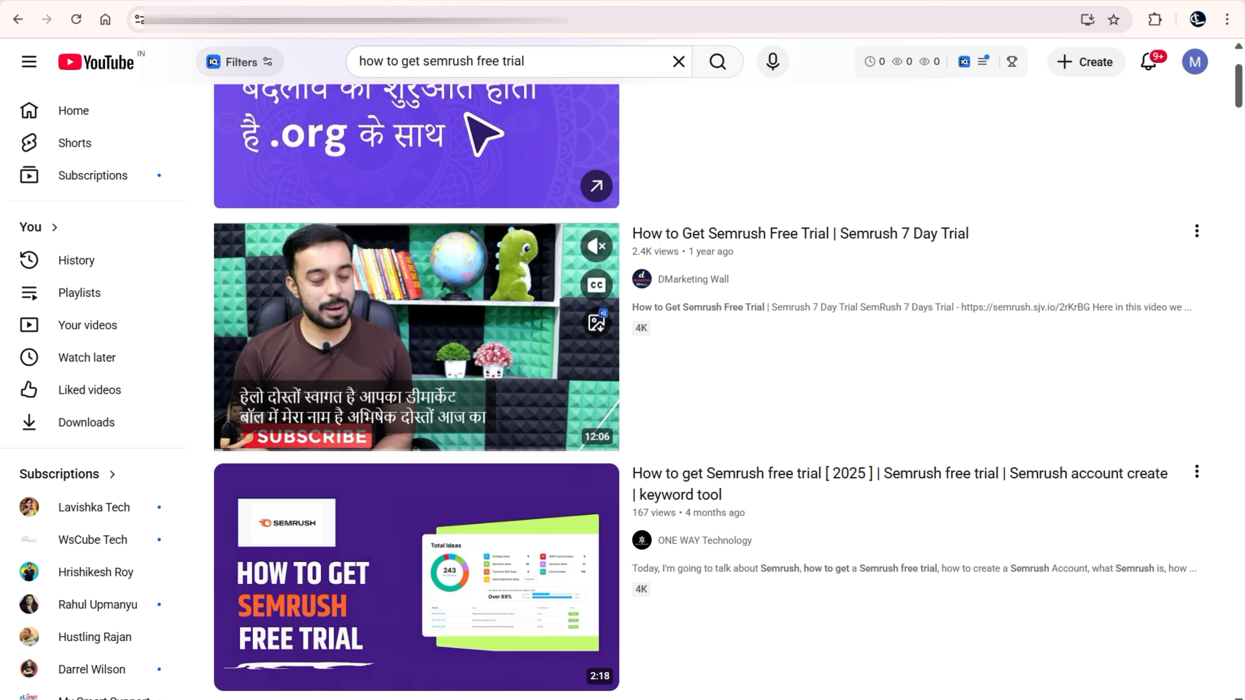
left_click_drag(531, 61, 30, 61)
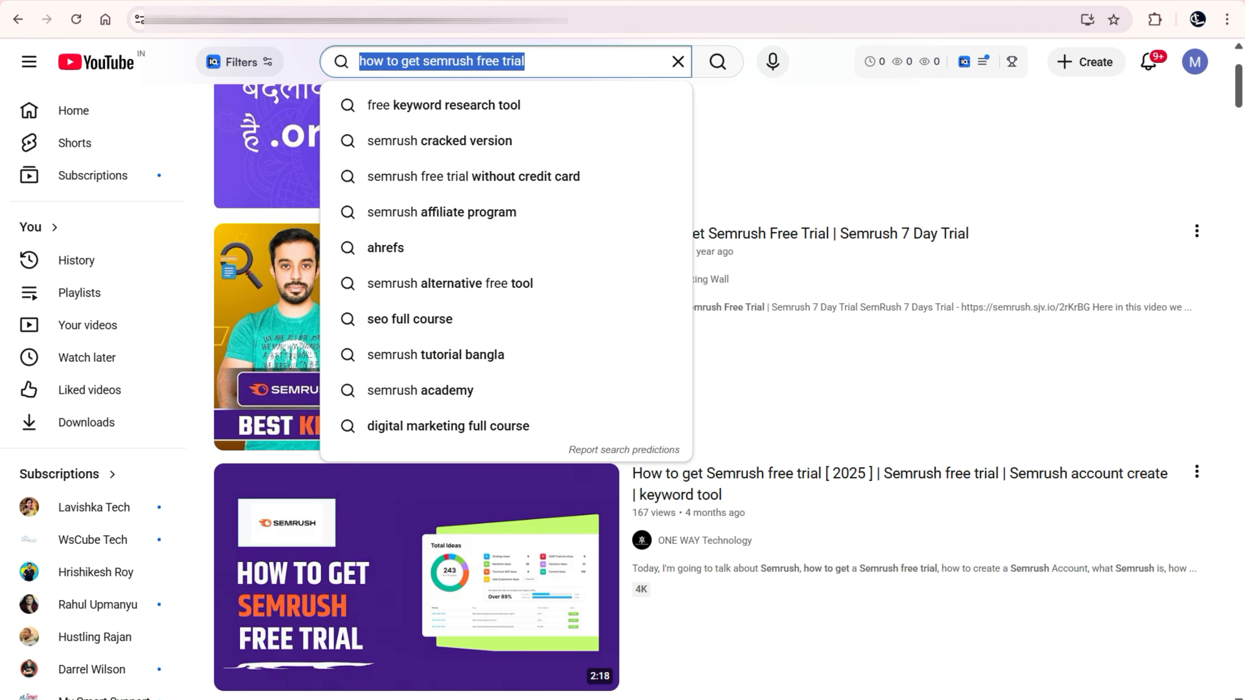
left_click(804, 182)
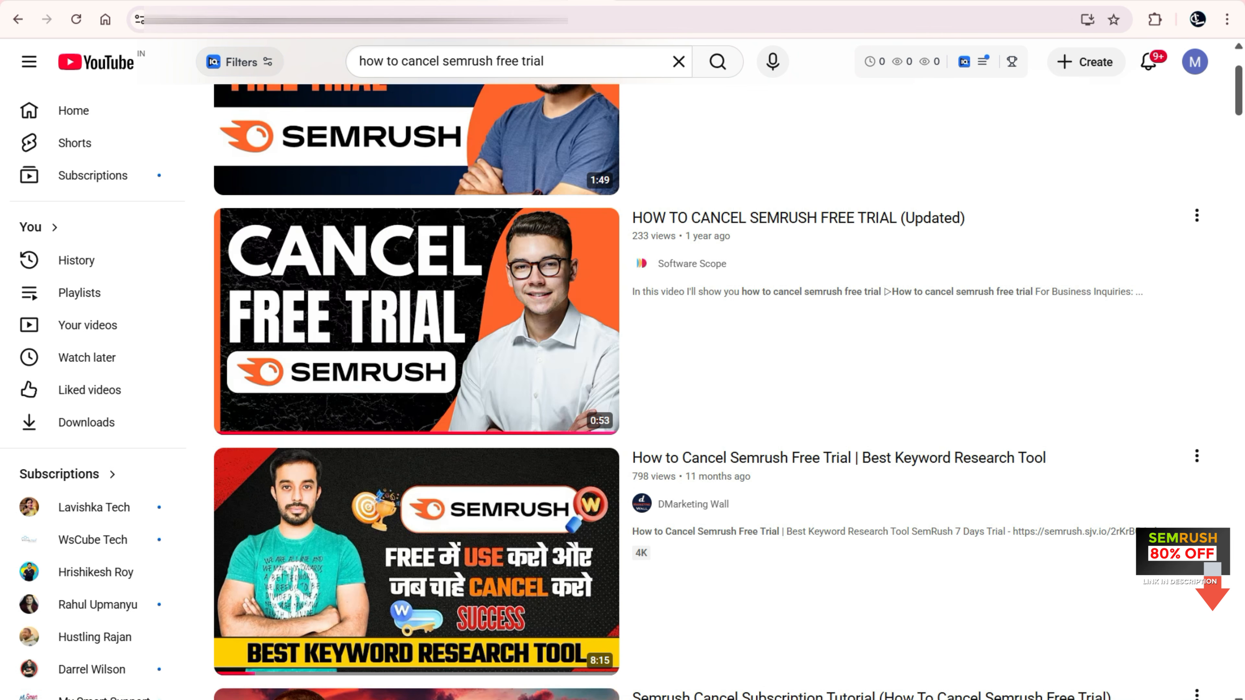
scroll(417, 318, "down", 5)
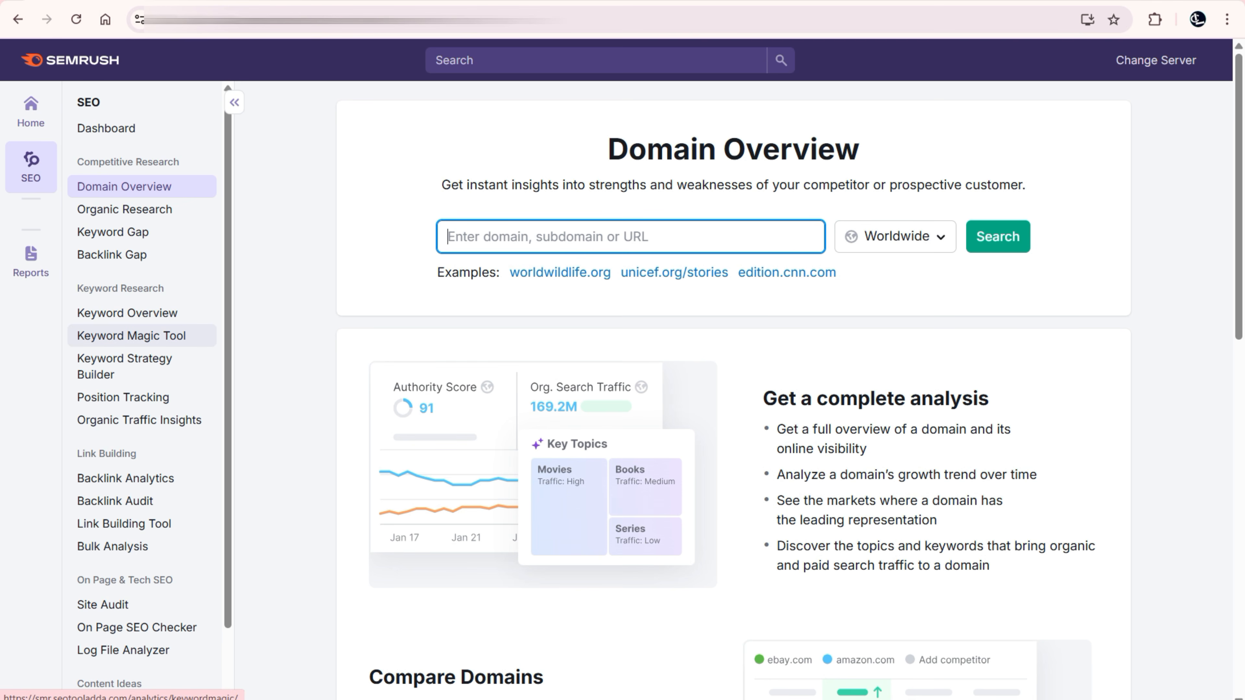
Open Semrush's Keyword Magic Tool and enter "web hosting" as the keyword
left_click(131, 336)
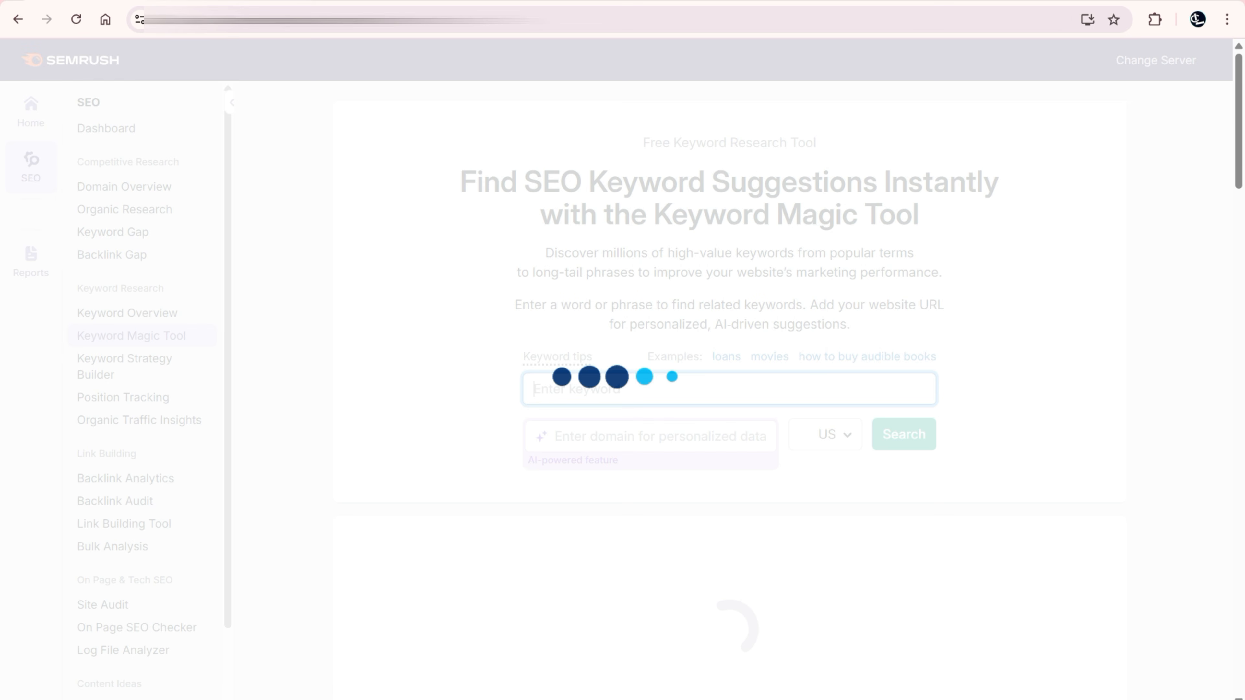
type("w")
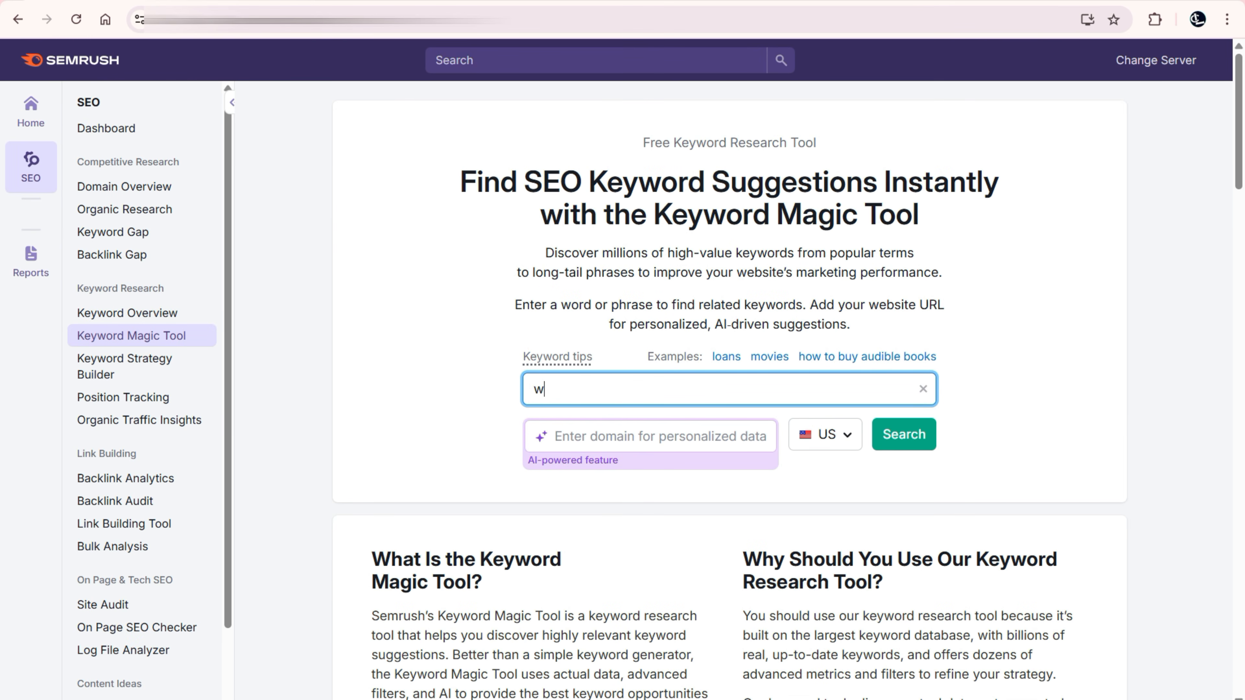
type("eb hosting")
Try "acne", "pimple" and "weight loss" as example keywords and restore "web hosting" in the keyword field
key("ctrl+shift+Left")
key("ctrl+shift+Left")
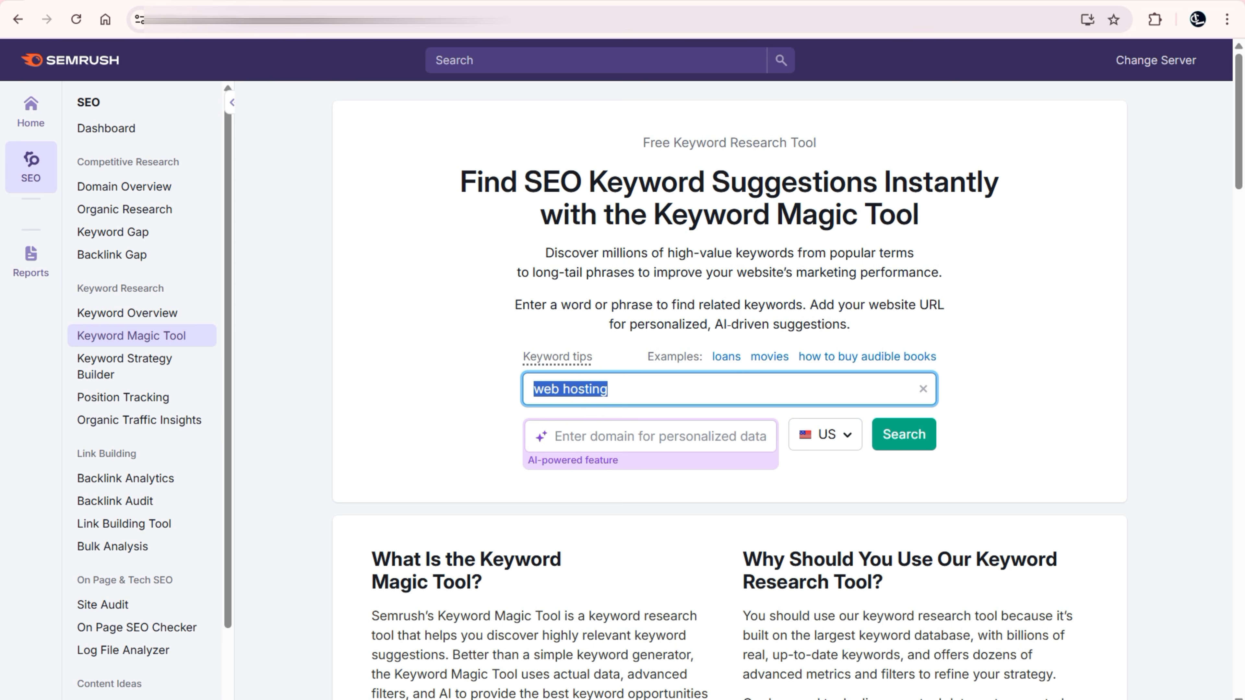
type("acne")
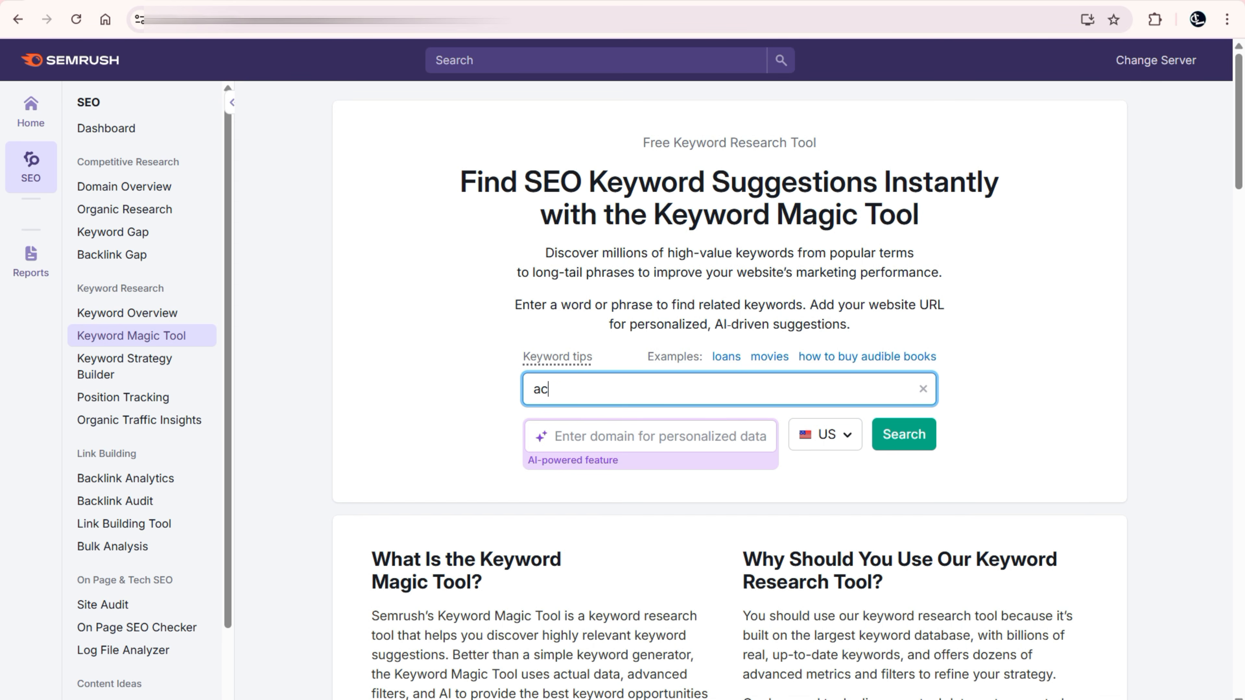
key("BackSpace")
key("BackSpace")
key("BackSpace")
key("BackSpace")
type("pimple")
key("BackSpace")
key("BackSpace")
key("BackSpace")
key("BackSpace")
key("BackSpace")
key("BackSpace")
type("weight loss")
key("ctrl+a")
type("web hosting")
Set the target country to India and run the keyword search for "web hosting"
left_click(824, 434)
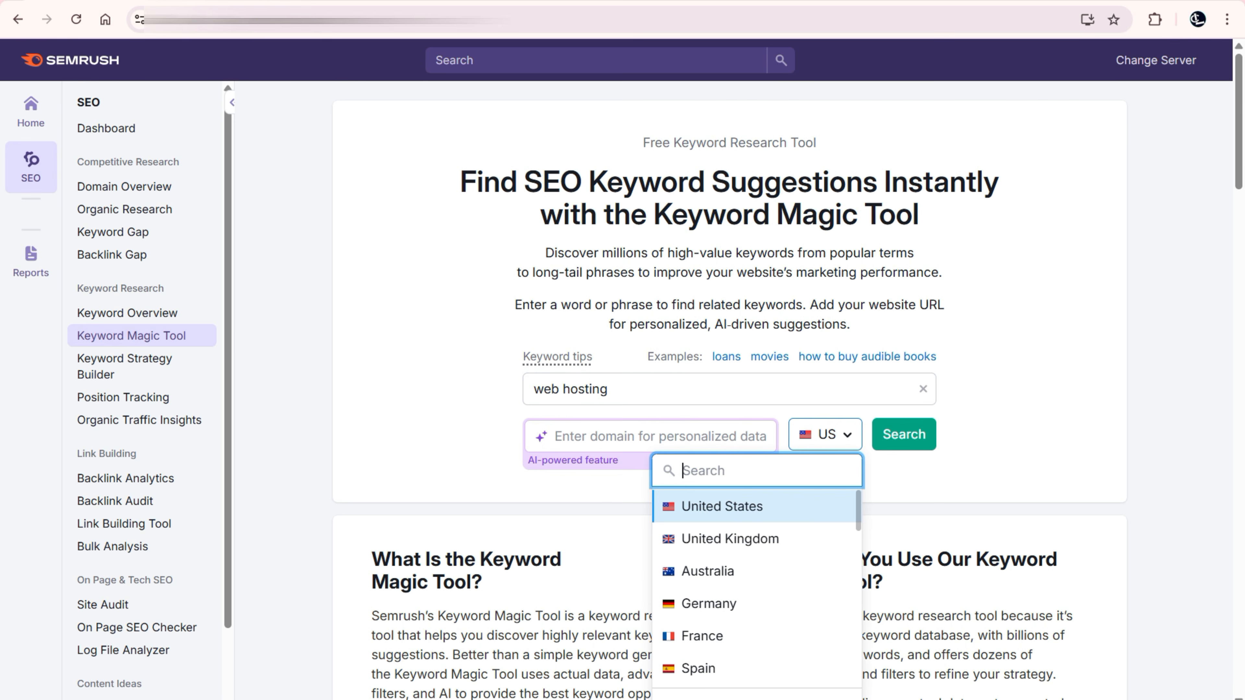
type("india")
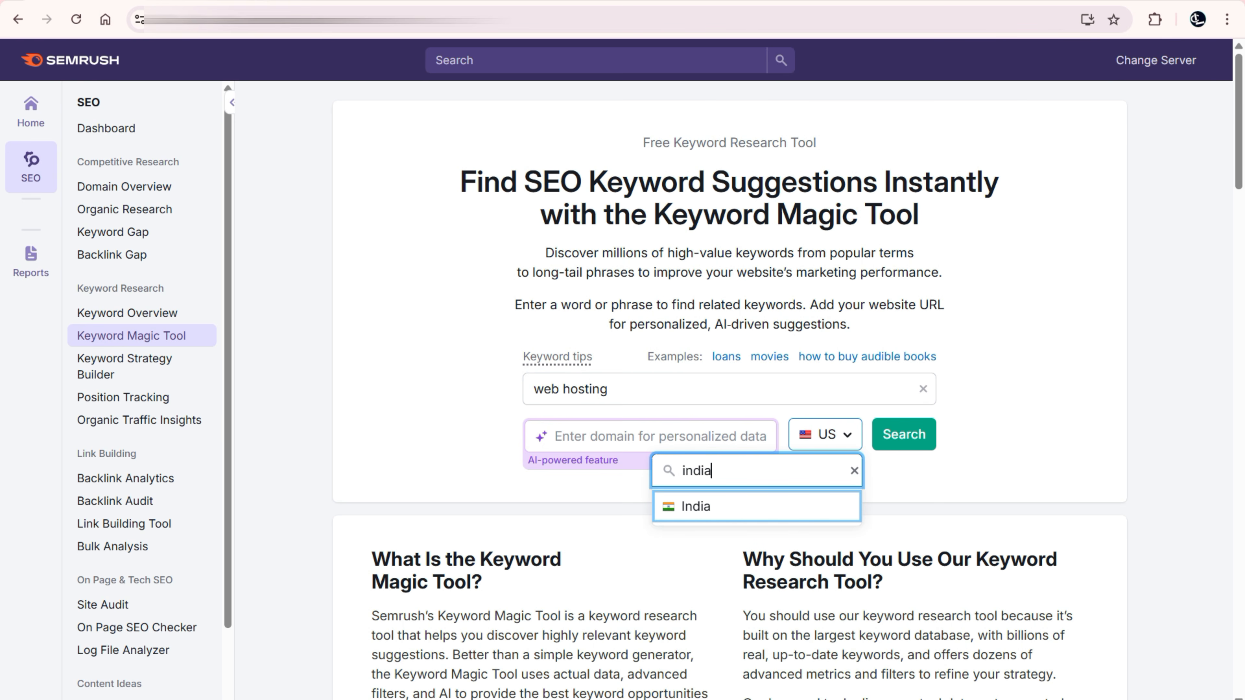
key("Return")
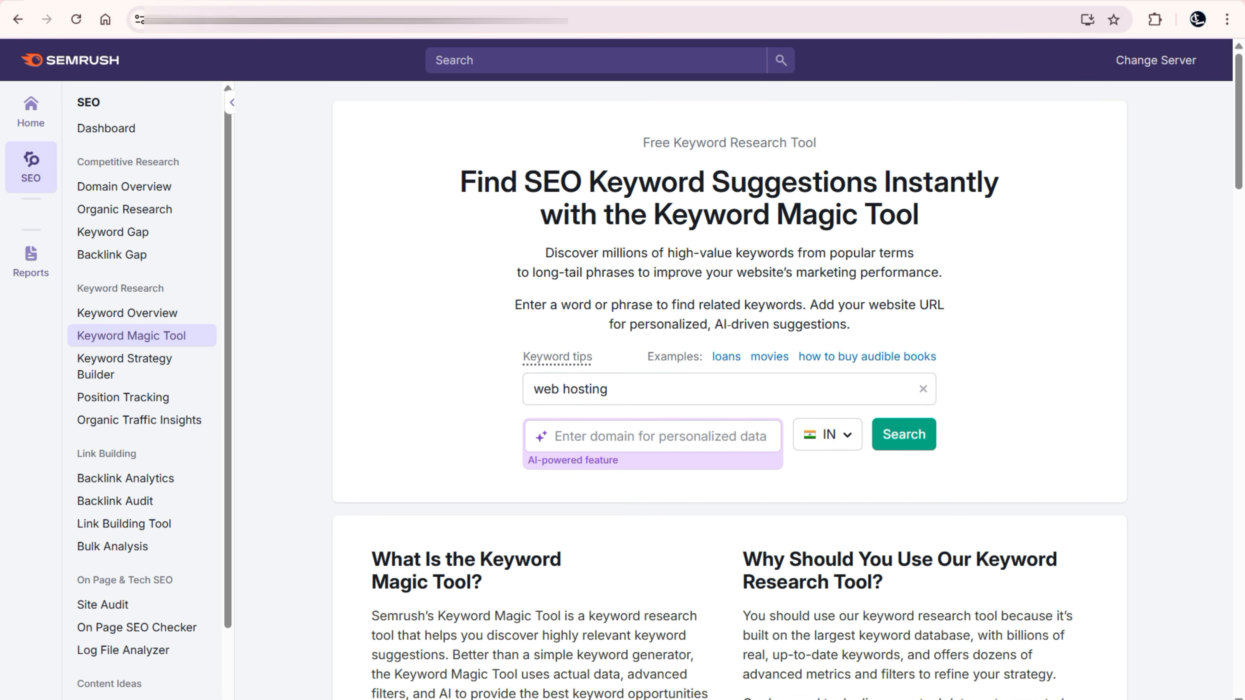
left_click(904, 435)
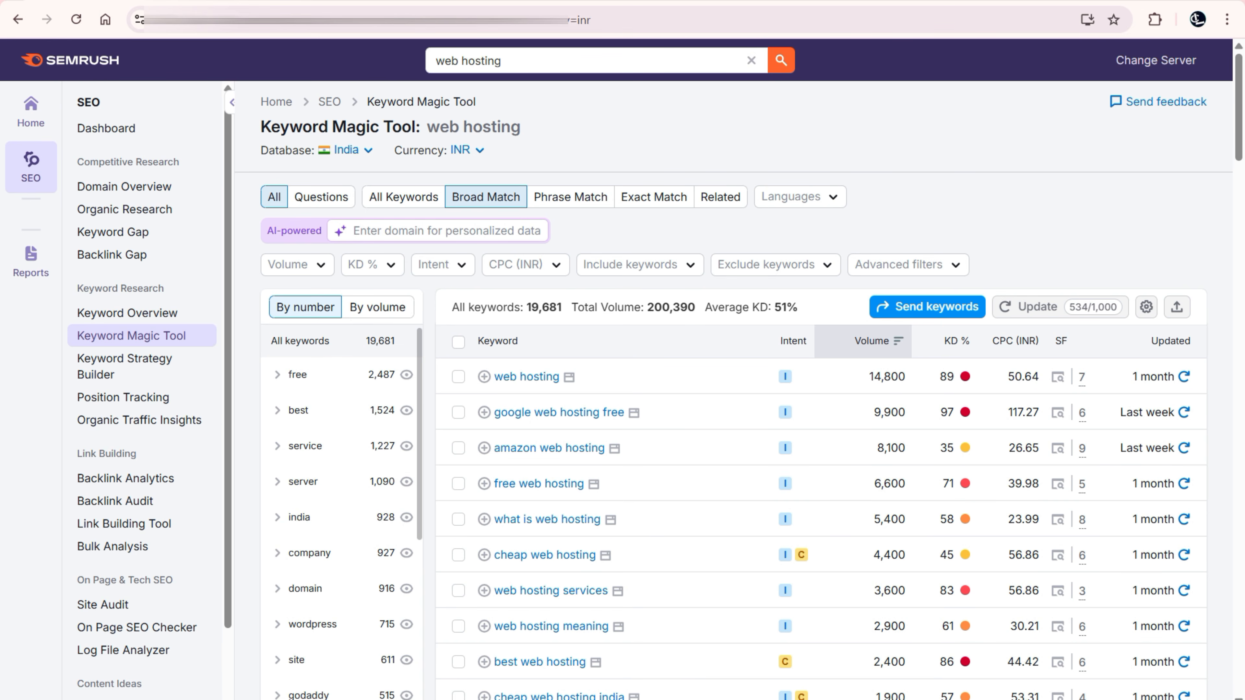
Examine the "web hosting" keyword results for India, including the total volume, keyword count, individual volumes and keyword difficulty
left_click_drag(654, 308, 696, 307)
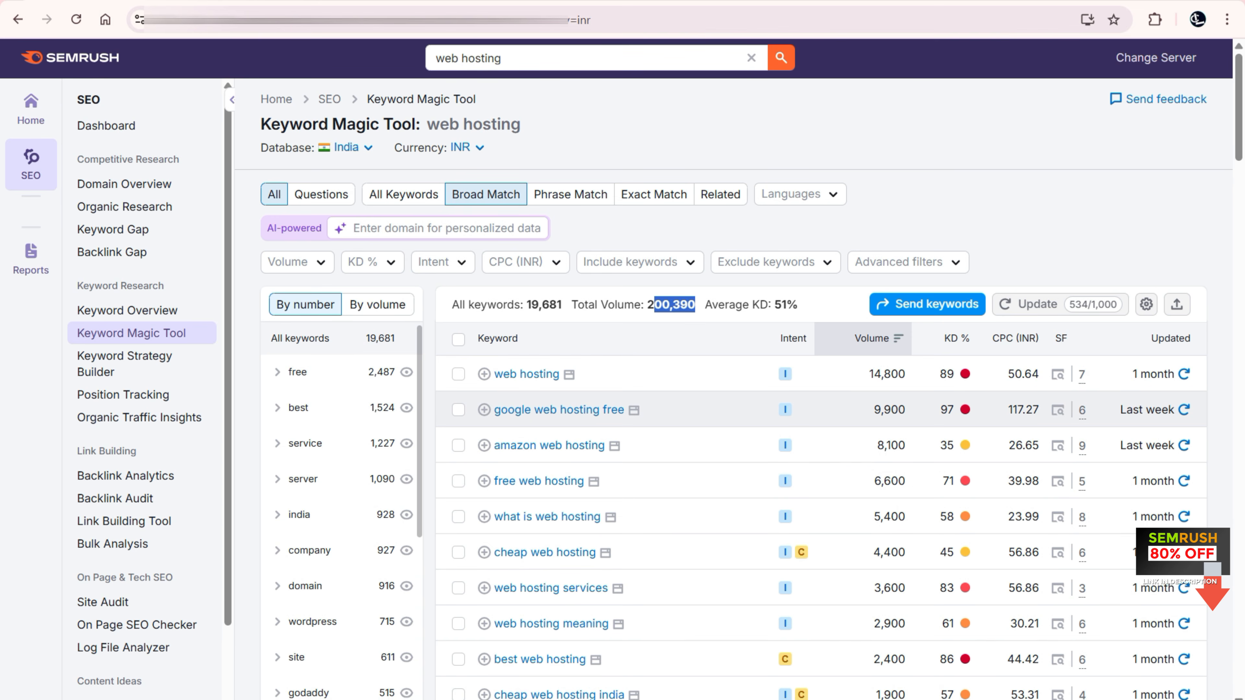
scroll(821, 382, "down", 5)
scroll(821, 392, "up", 3)
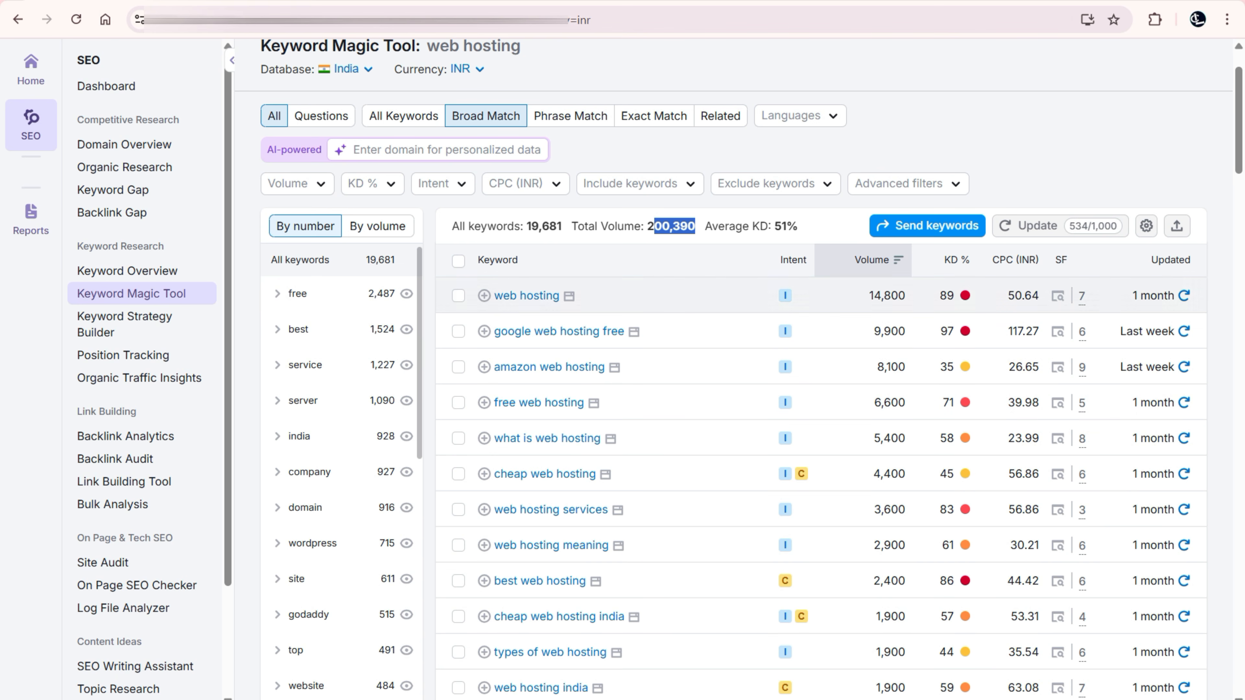
mouse_move(965, 331)
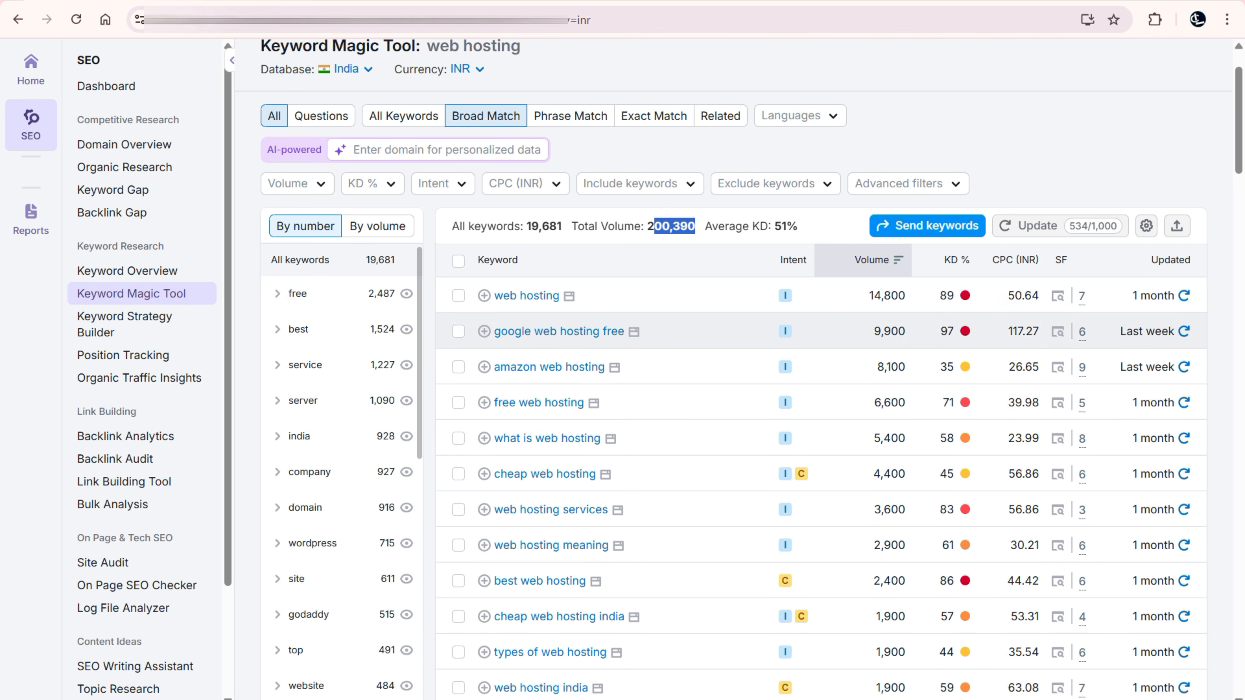
scroll(965, 331, "down", 2)
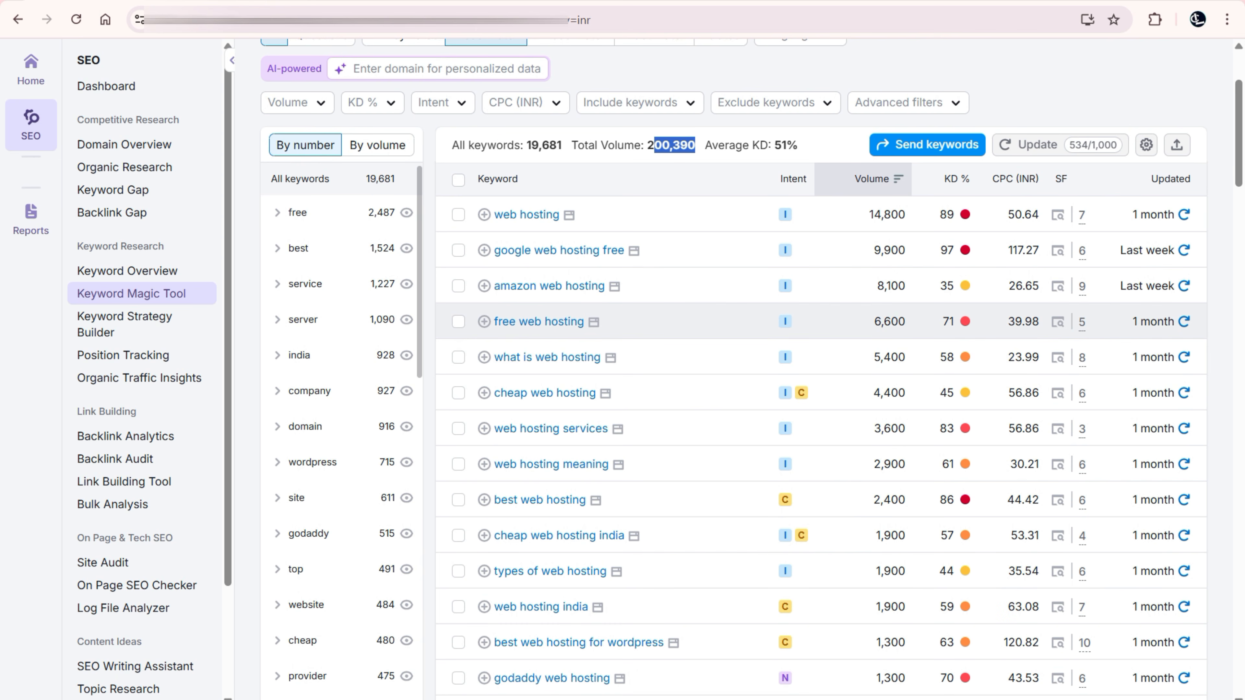
scroll(965, 358, "down", 20)
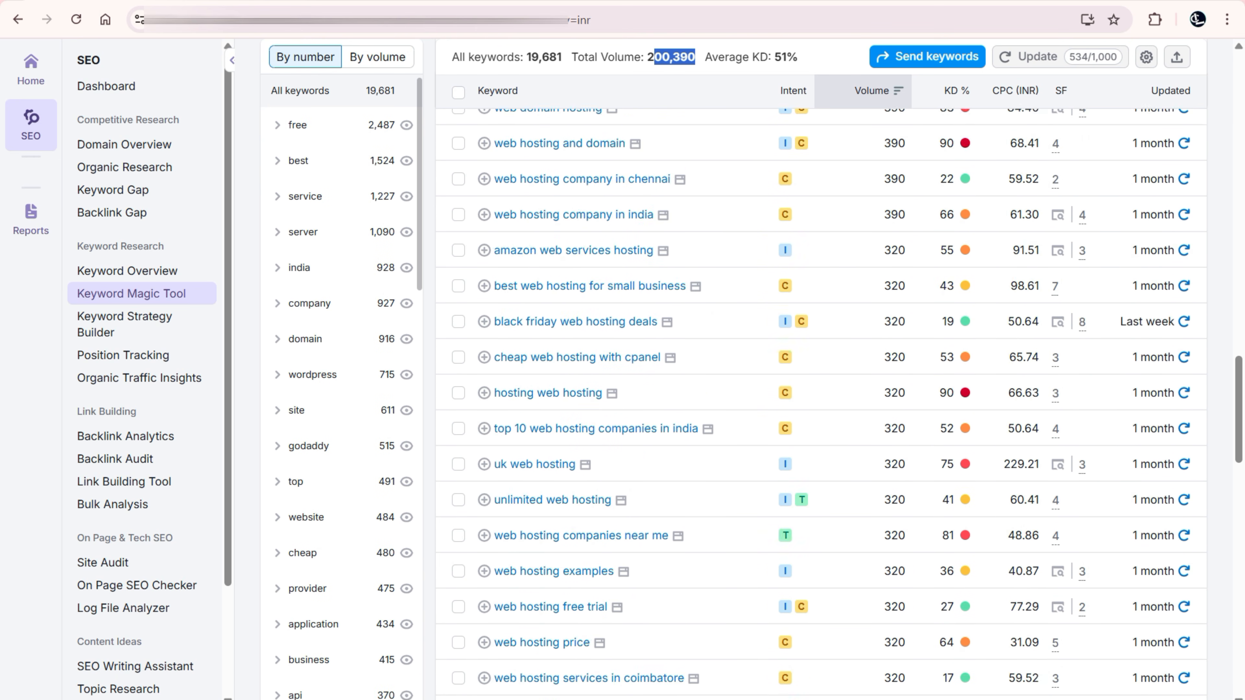
scroll(965, 396, "down", 5)
scroll(965, 396, "up", 14)
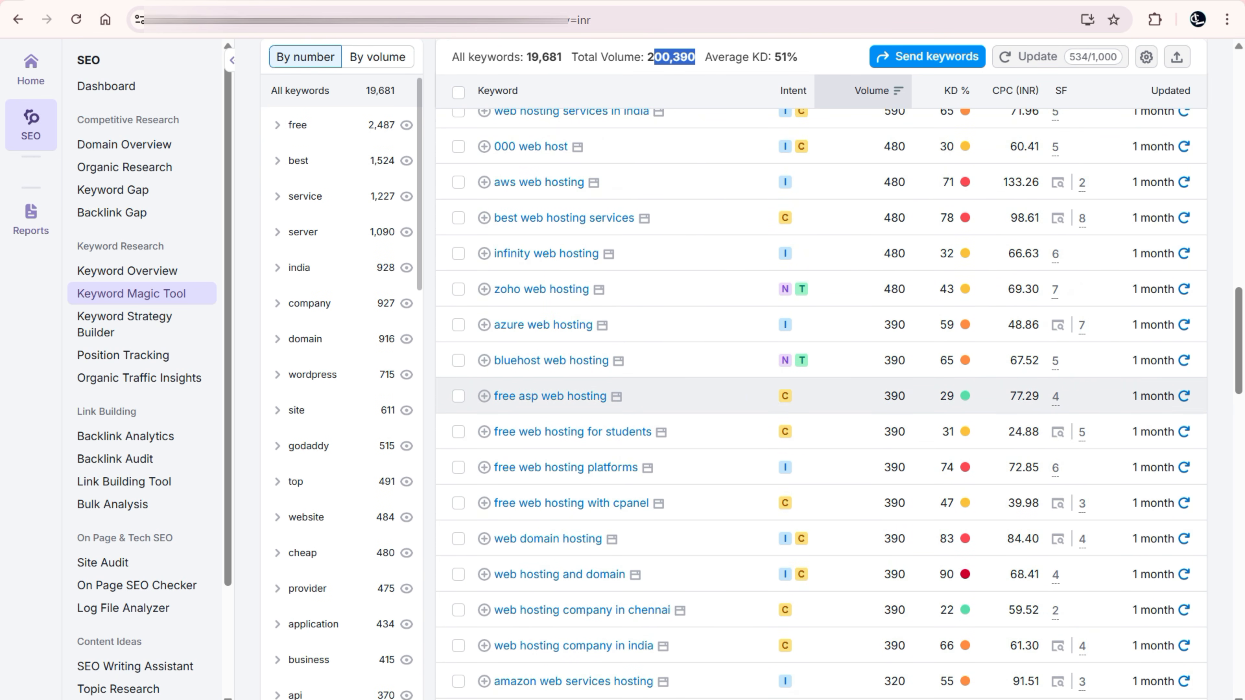
scroll(965, 396, "up", 10)
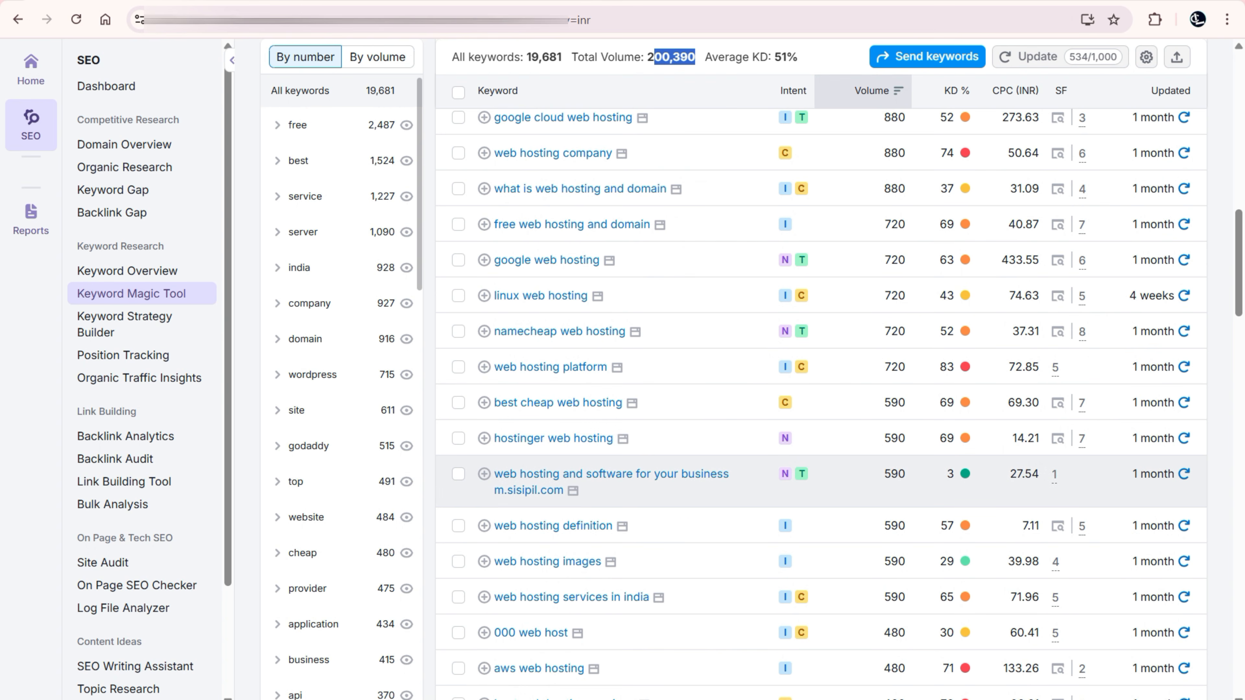
scroll(966, 456, "up", 12)
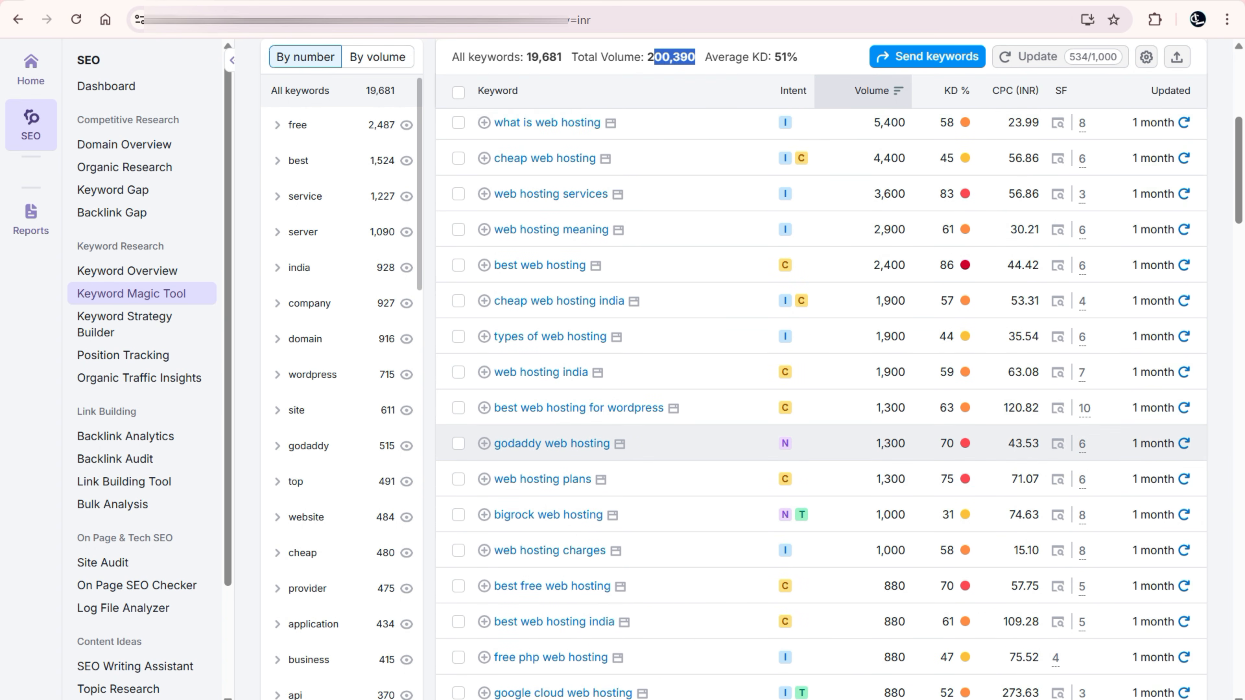
scroll(965, 456, "up", 5)
left_click(698, 307)
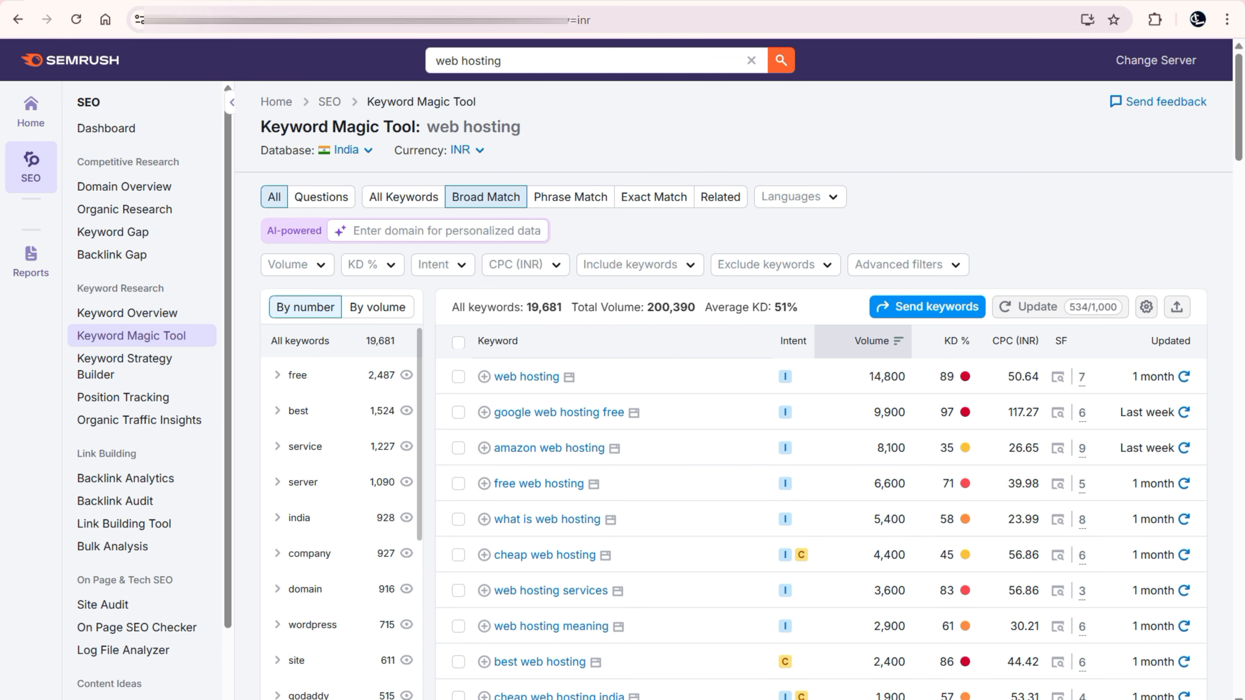
left_click_drag(527, 308, 562, 308)
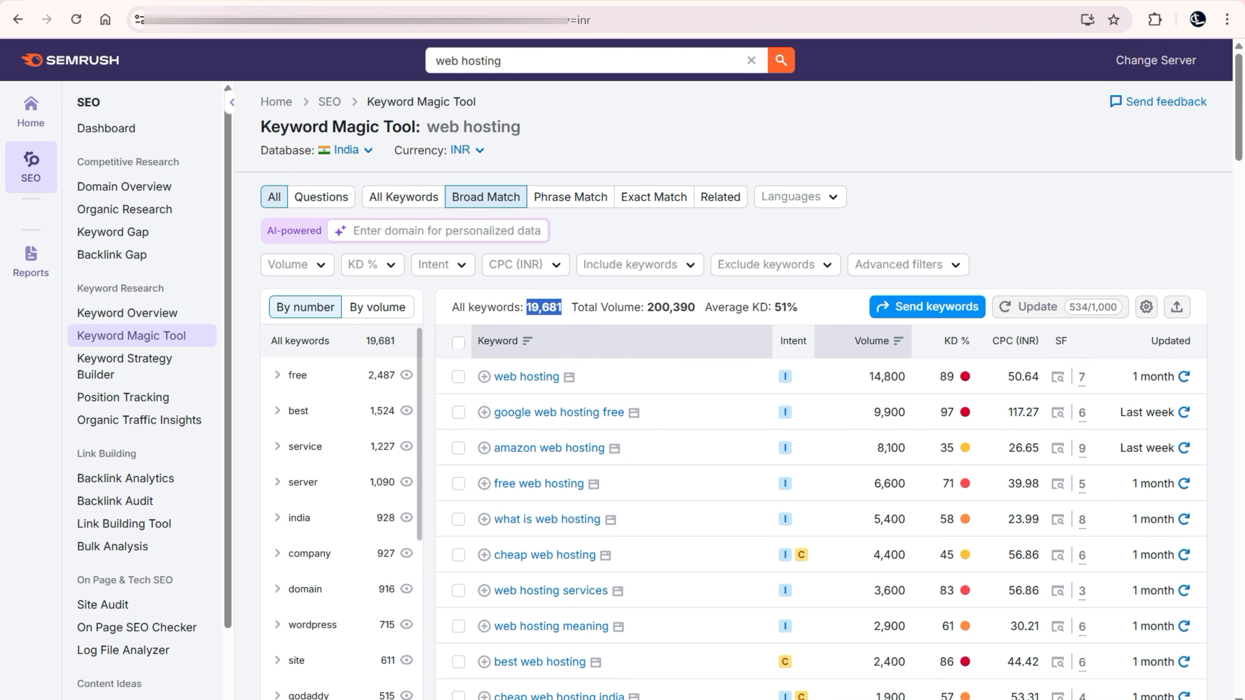
left_click(297, 265)
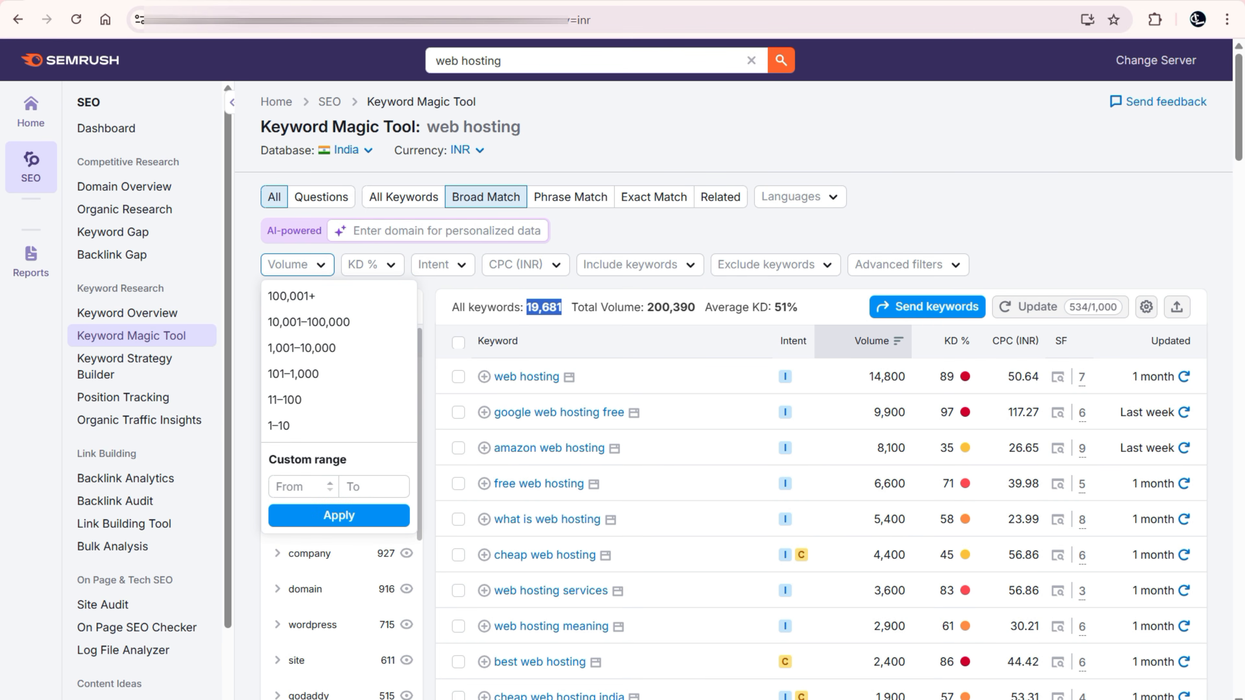
left_click(300, 487)
key("Escape")
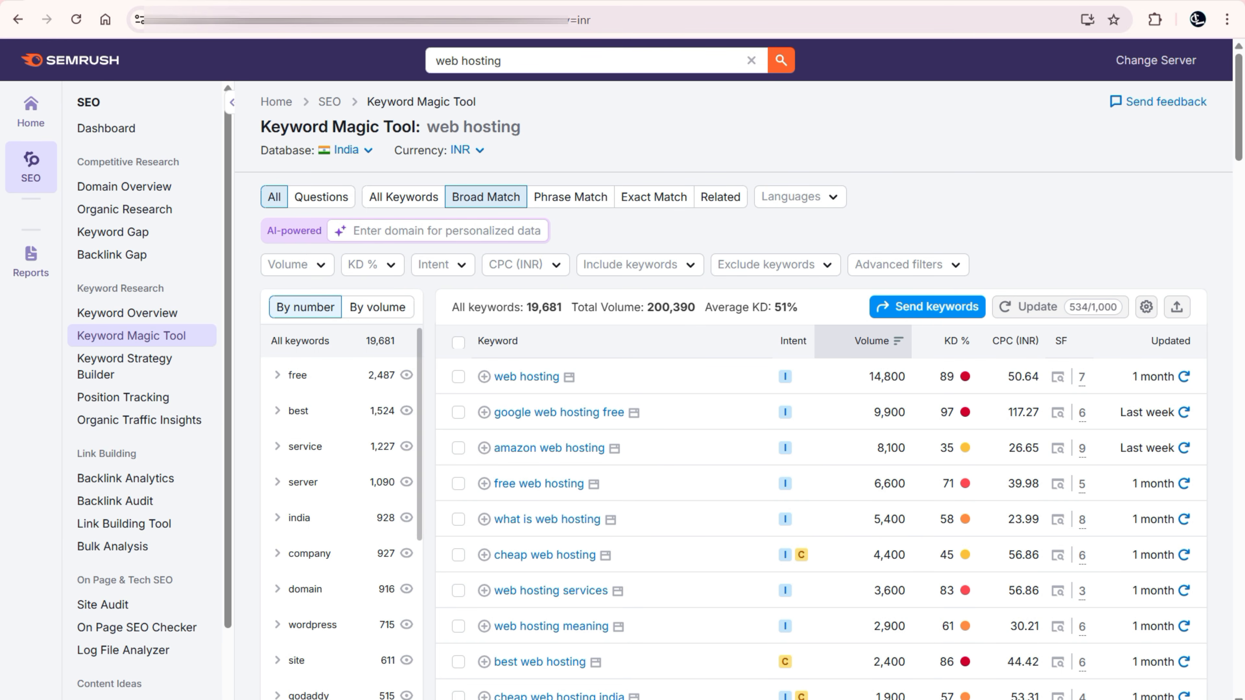
Filter the keyword list to a custom search volume range starting from 50
left_click(297, 265)
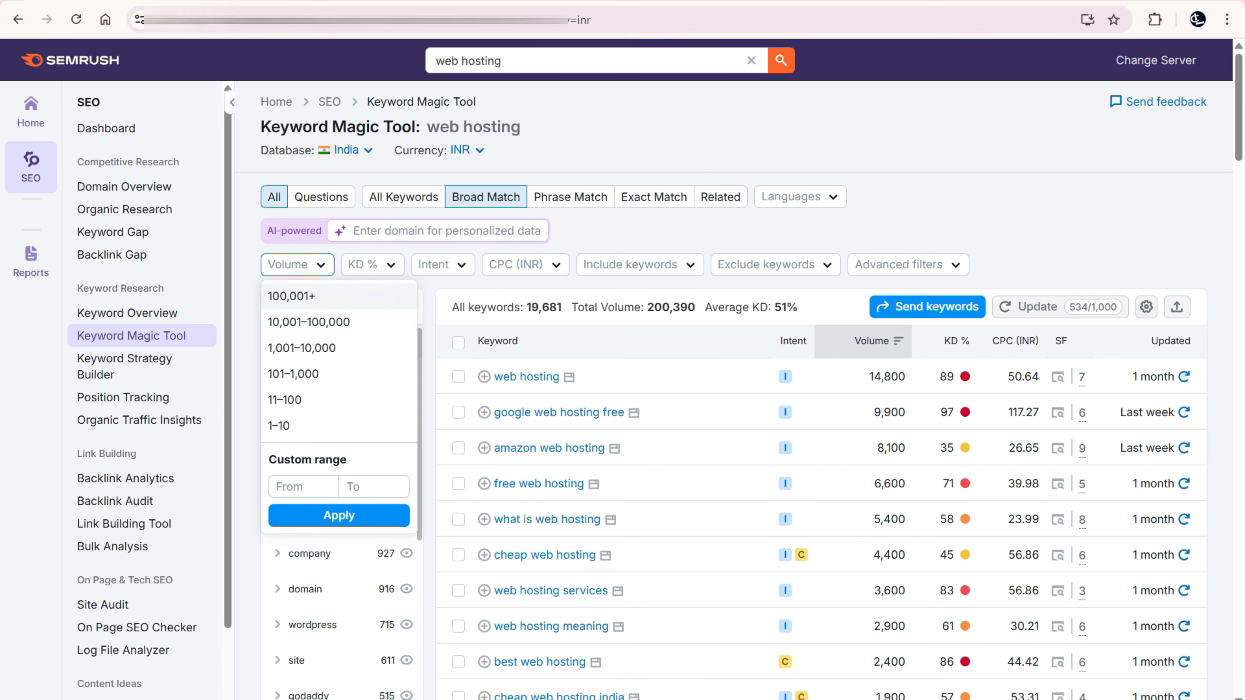
left_click(300, 487)
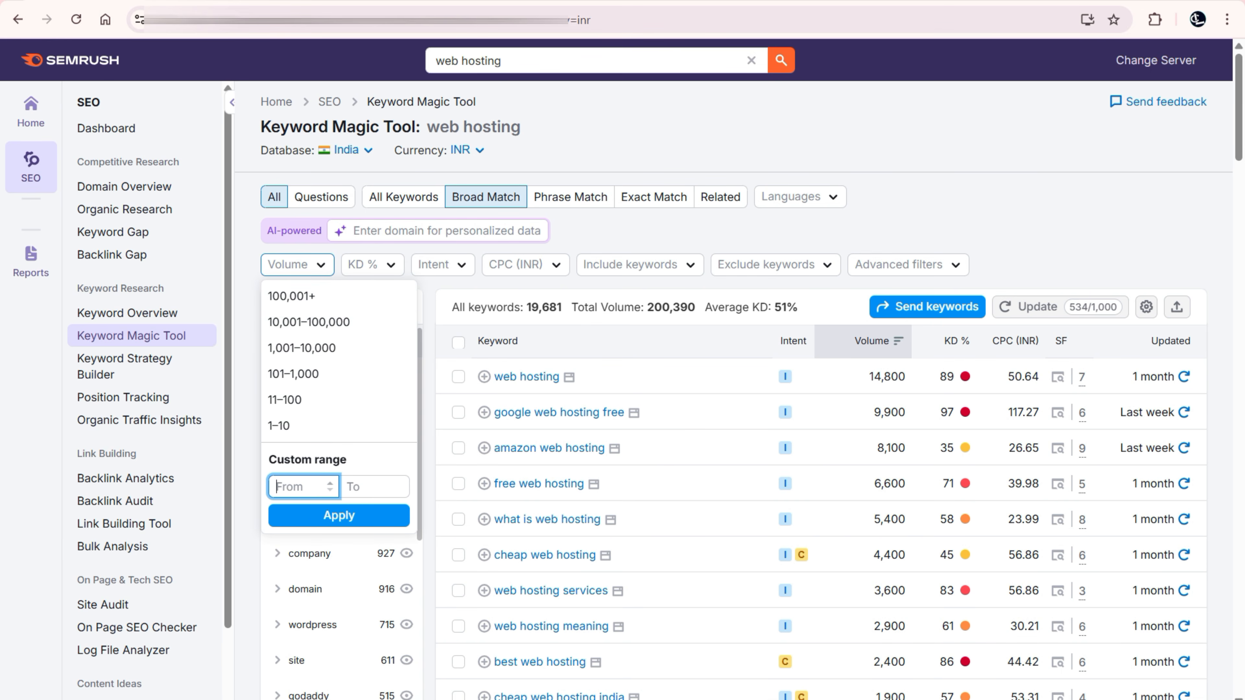
type("50")
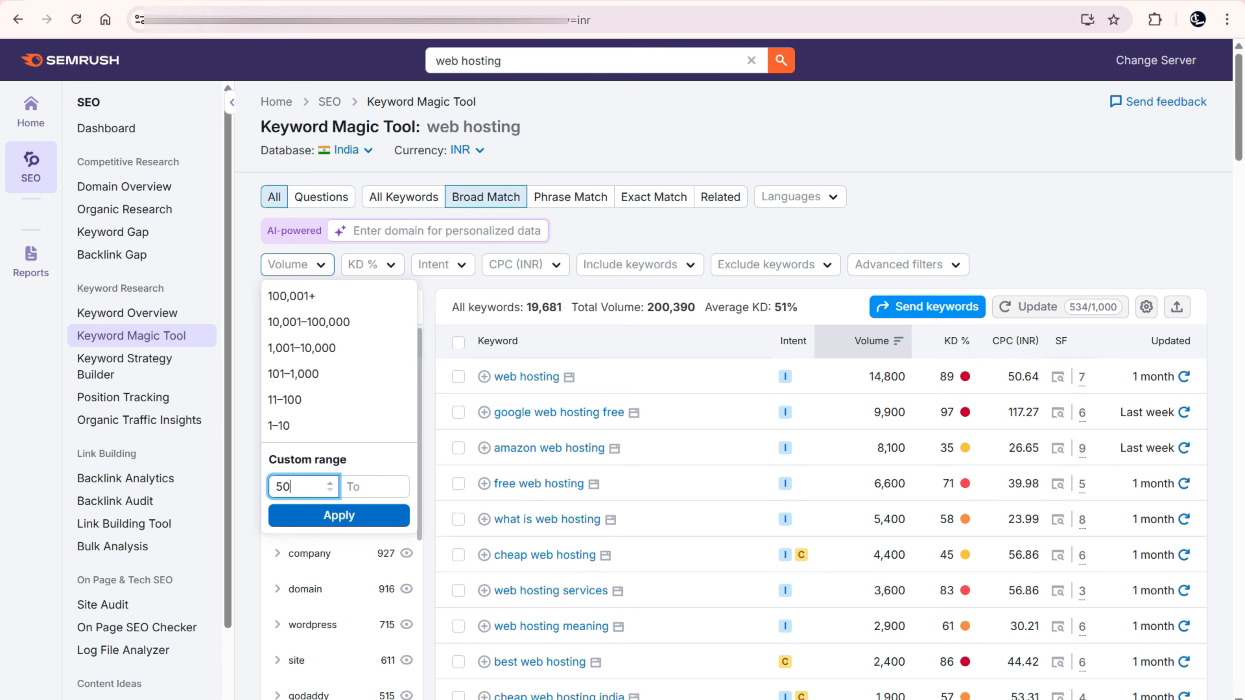
key("Return")
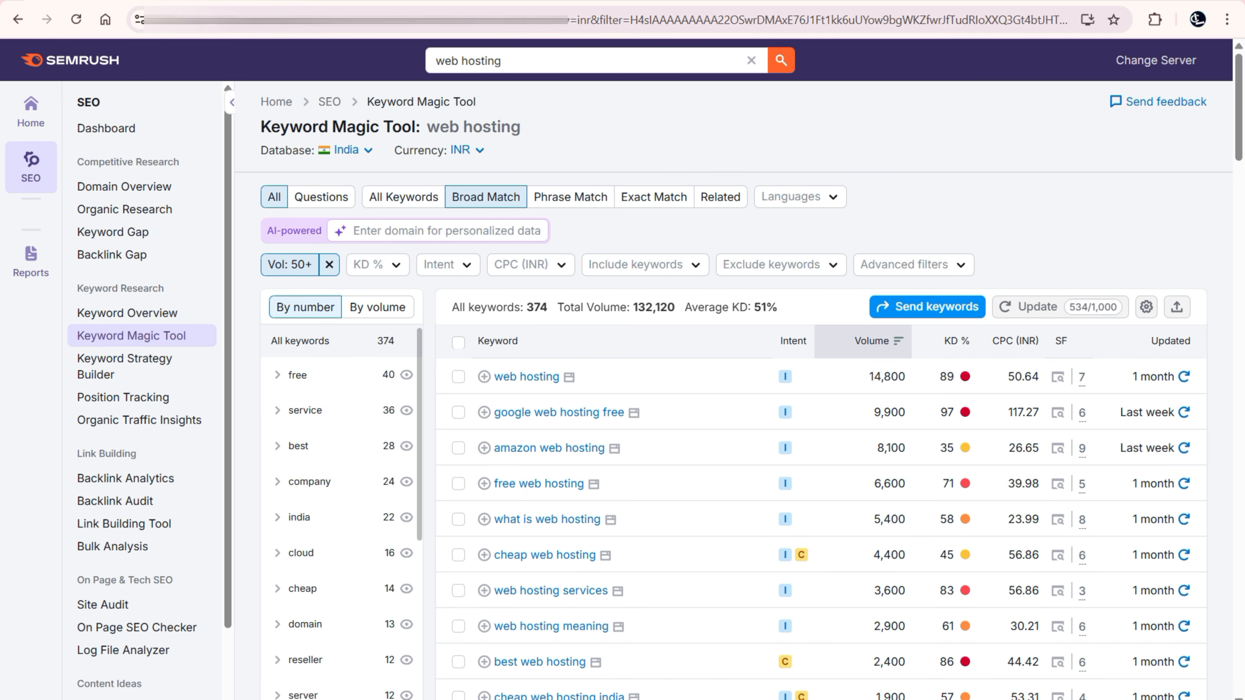
Examine the volume-filtered results, including the keyword count and total volume
double_click(536, 307)
left_click_drag(676, 307, 632, 307)
left_click_drag(526, 308, 548, 307)
left_click_drag(634, 308, 675, 307)
scroll(736, 441, "down", 3)
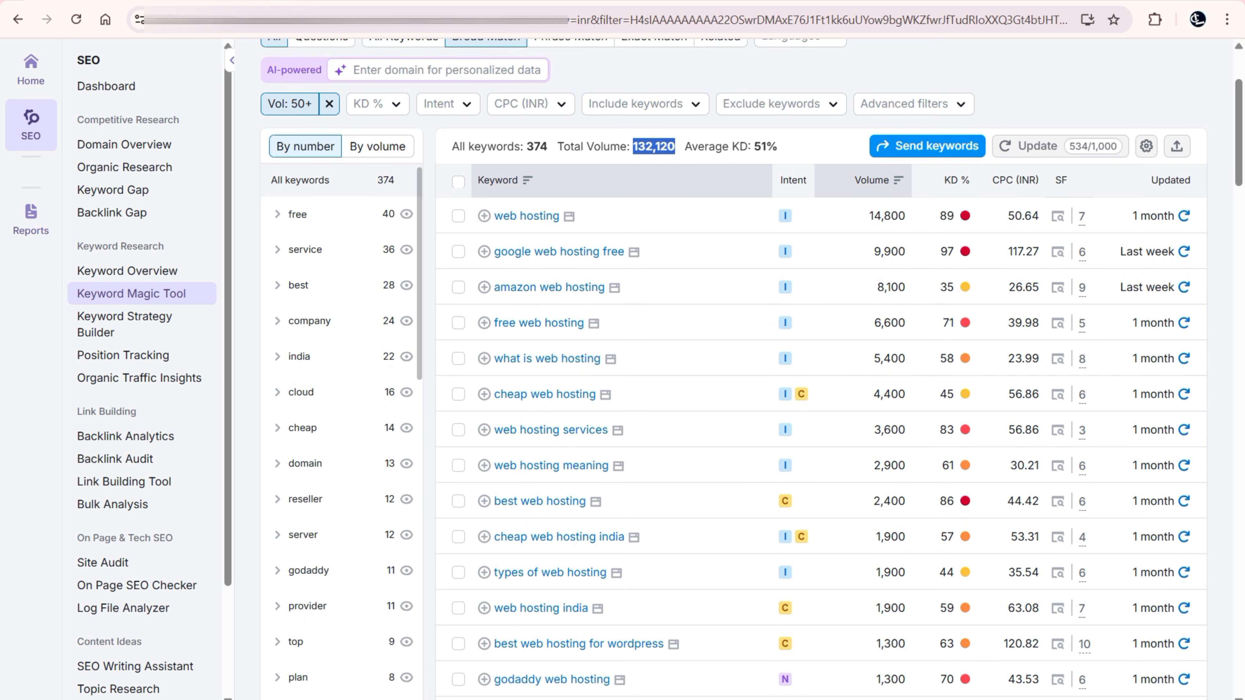
scroll(736, 441, "up", 3)
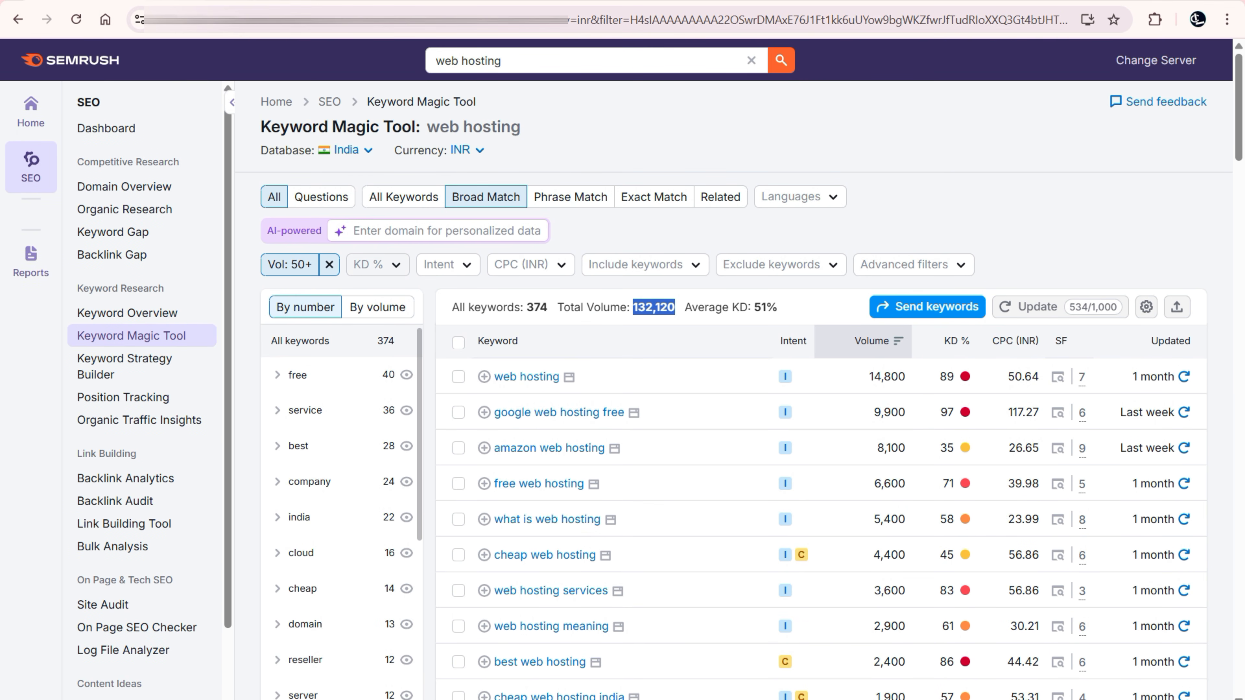
Limit the keyword difficulty with a custom range up to 29%
left_click(377, 265)
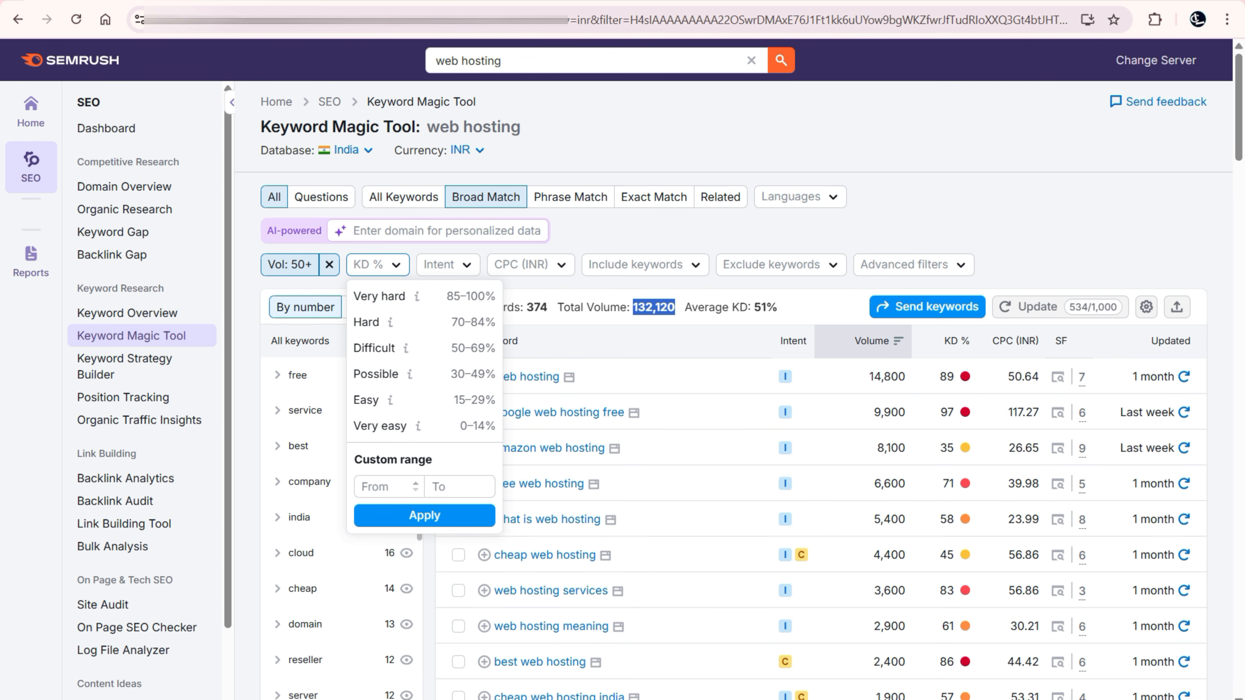
left_click(453, 487)
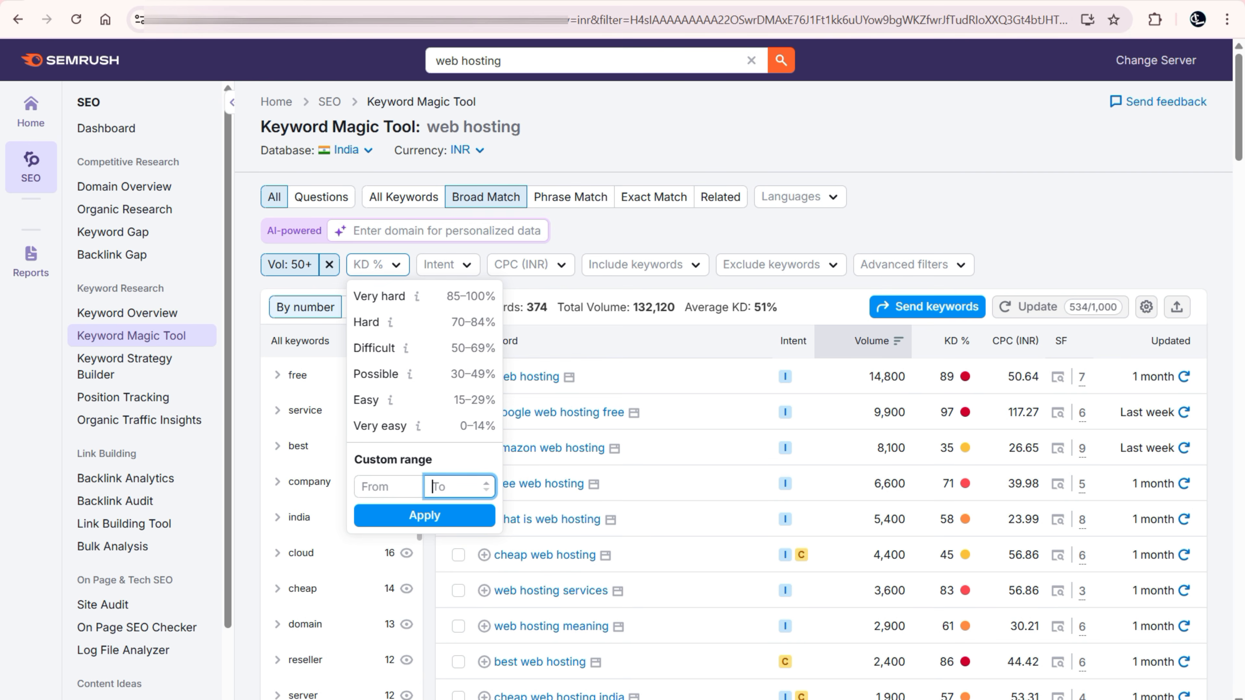
type("29")
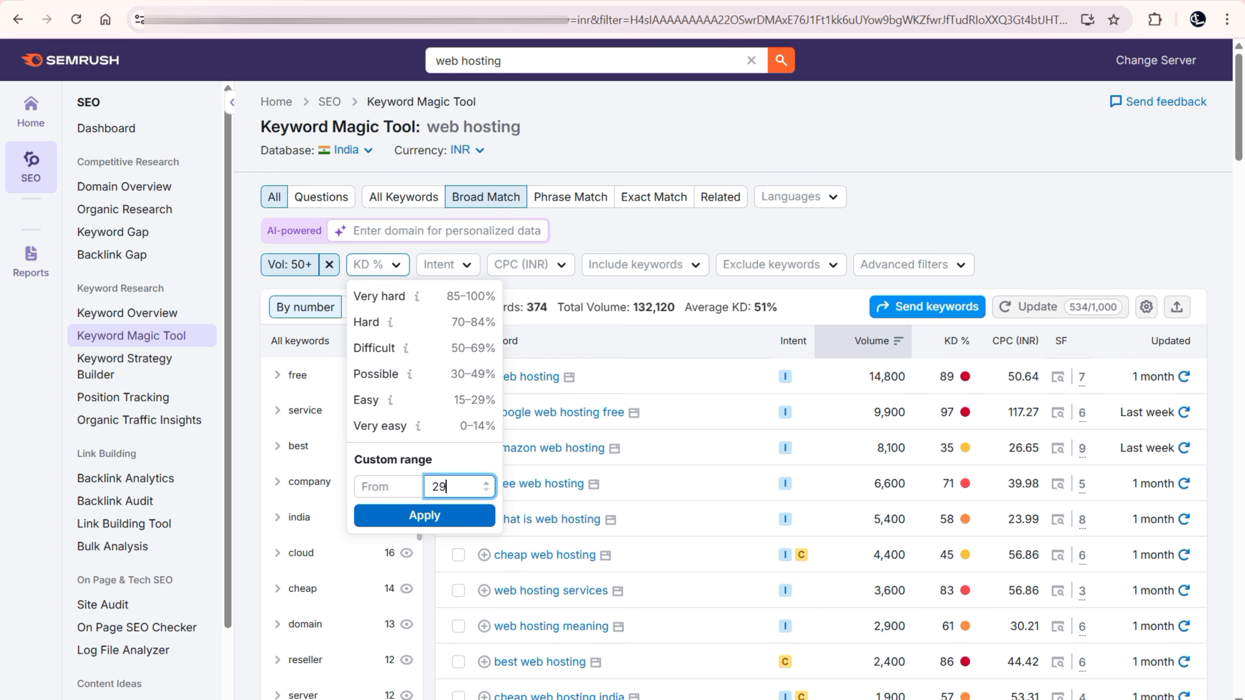
key("Return")
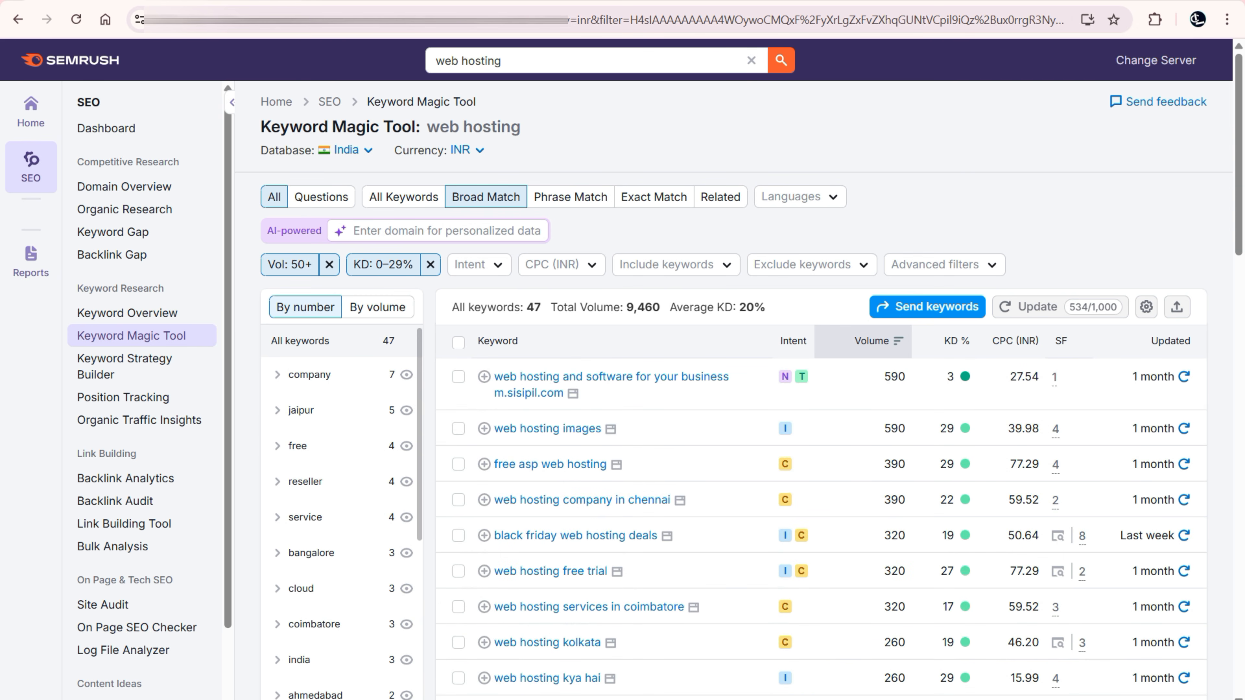
Check how many keywords remain under both filters and review the whole list to its end
left_click_drag(526, 308, 534, 308)
left_click(534, 308)
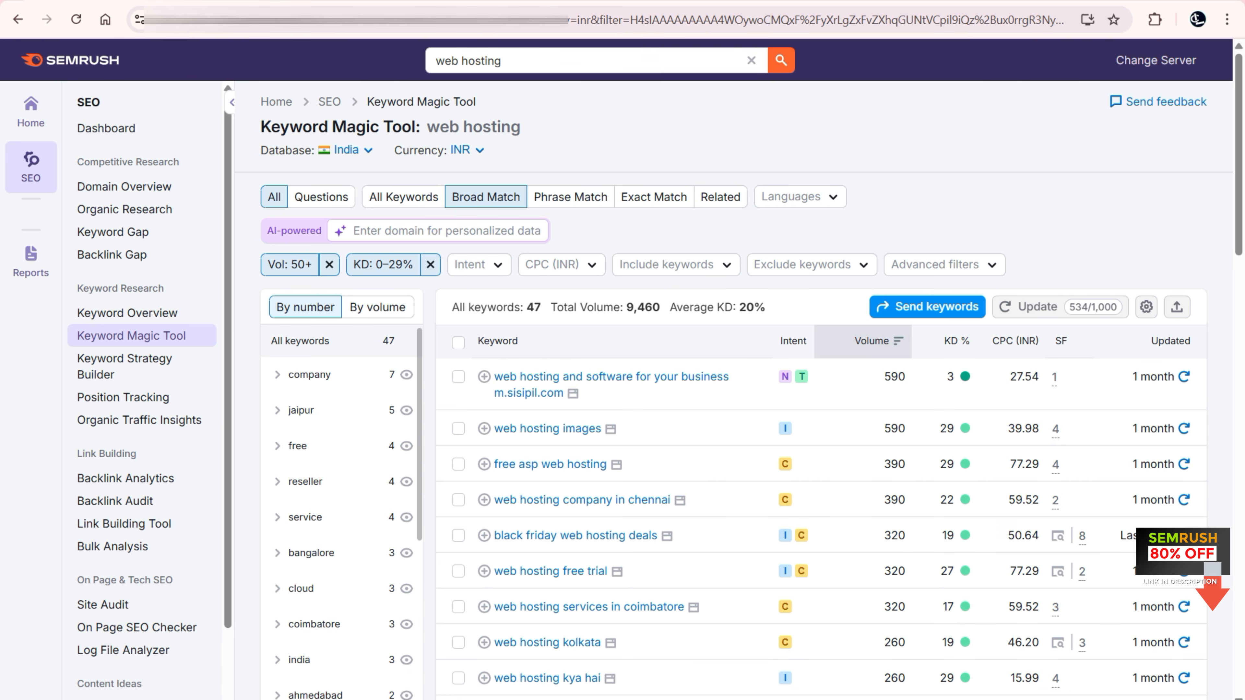
left_click_drag(527, 307, 557, 308)
scroll(821, 393, "down", 15)
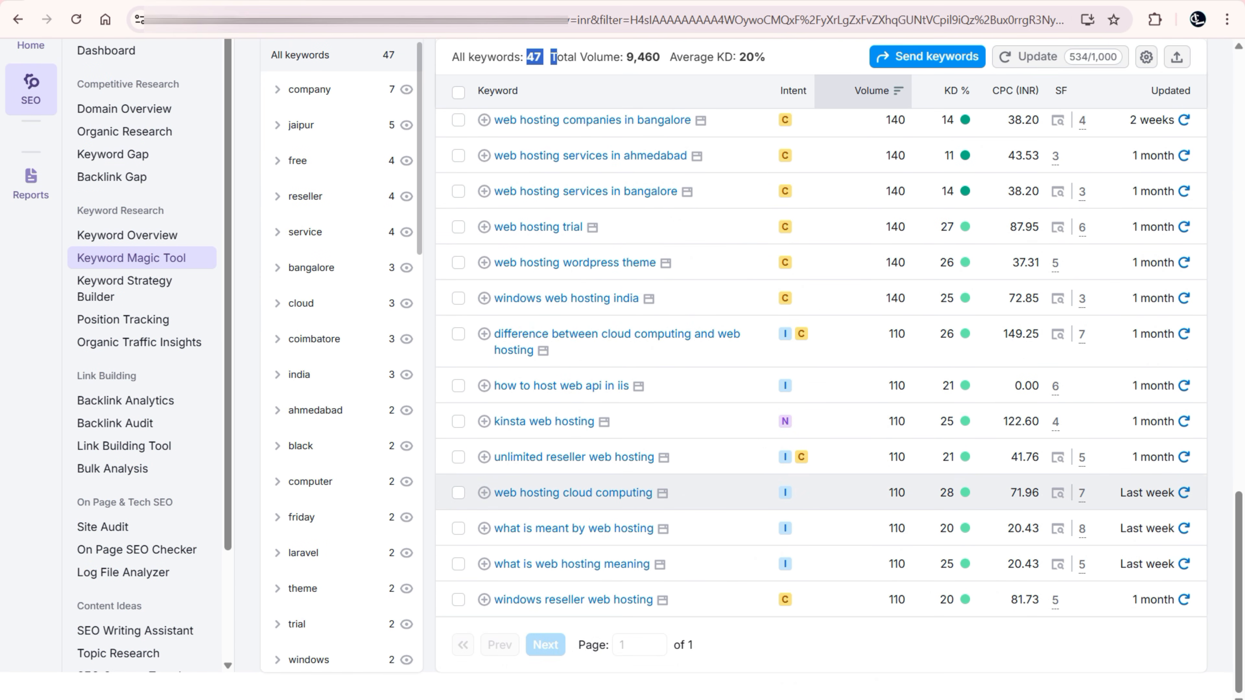
scroll(821, 393, "up", 5)
scroll(821, 392, "up", 10)
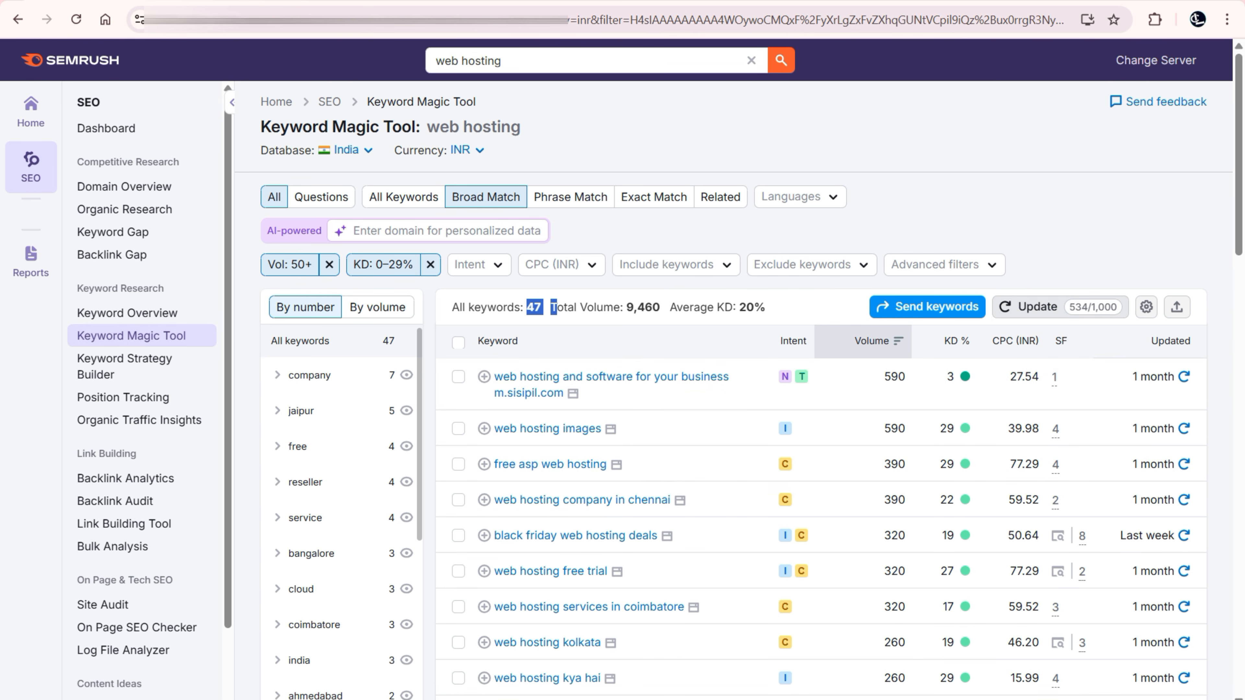
Add the Trend, Results and Competitive Density columns to the keyword table and review them along with the keyword intent
mouse_move(1092, 307)
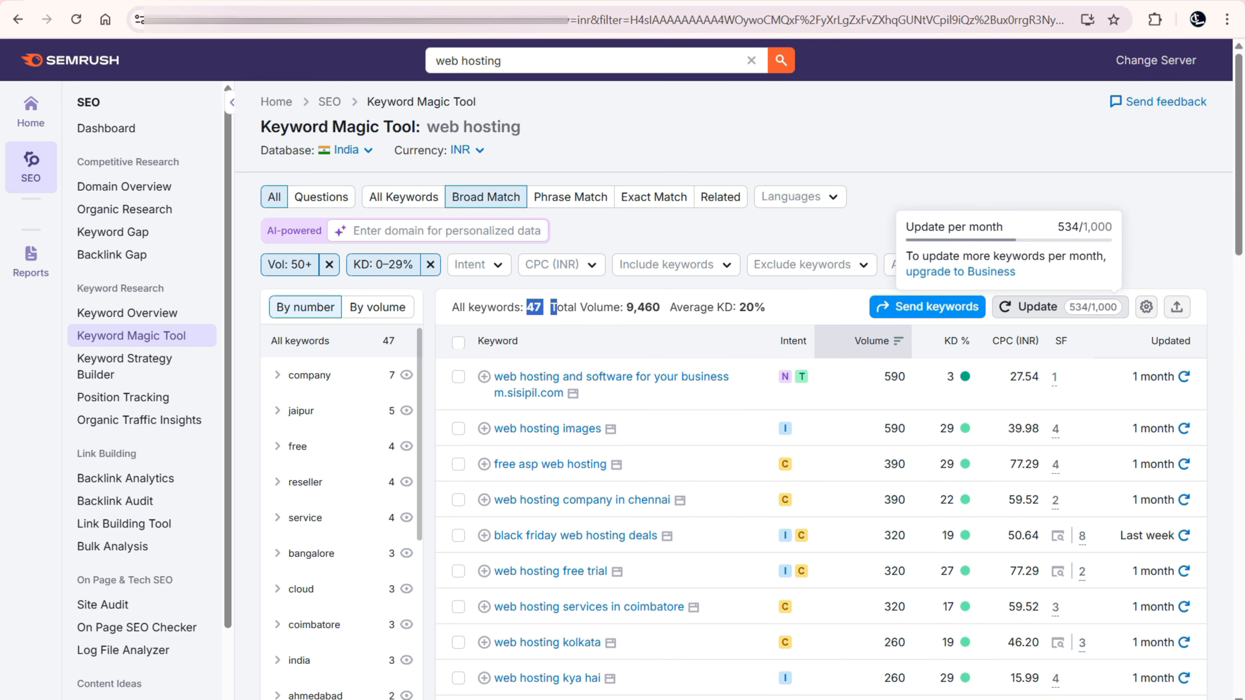
left_click(1146, 307)
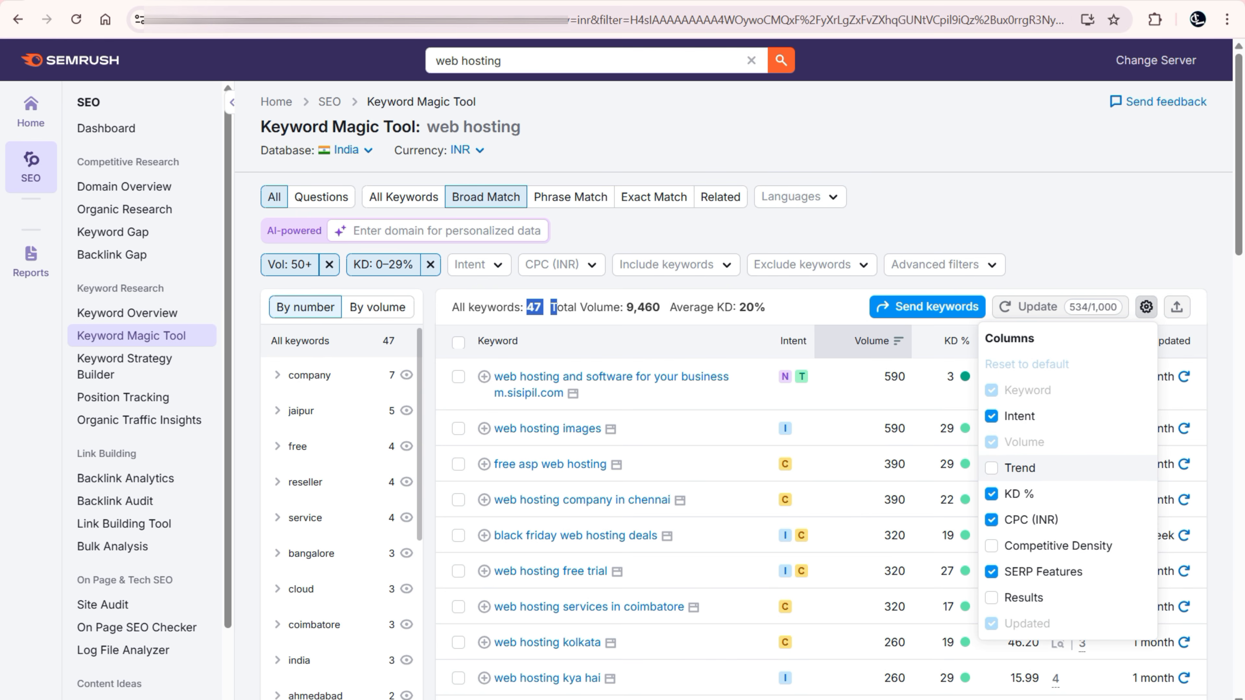
left_click(991, 468)
left_click(991, 597)
left_click(991, 546)
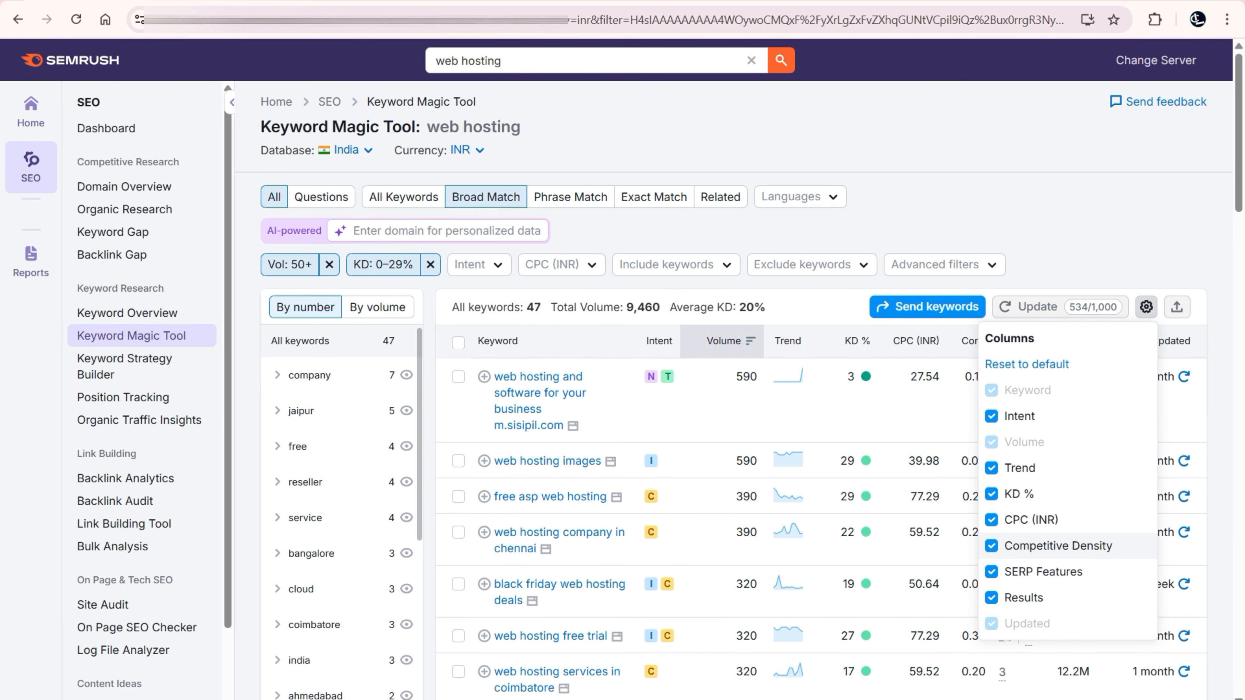
left_click(834, 147)
scroll(823, 250, "down", 4)
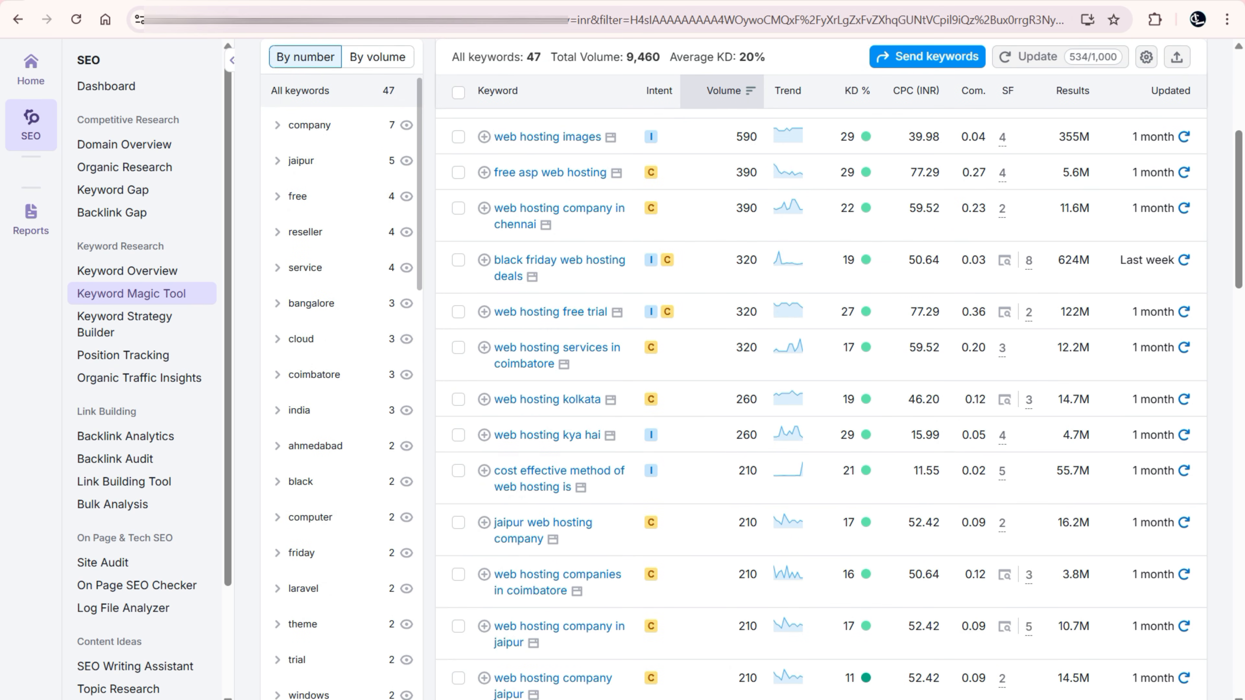
scroll(824, 358, "up", 1)
scroll(824, 357, "up", 3)
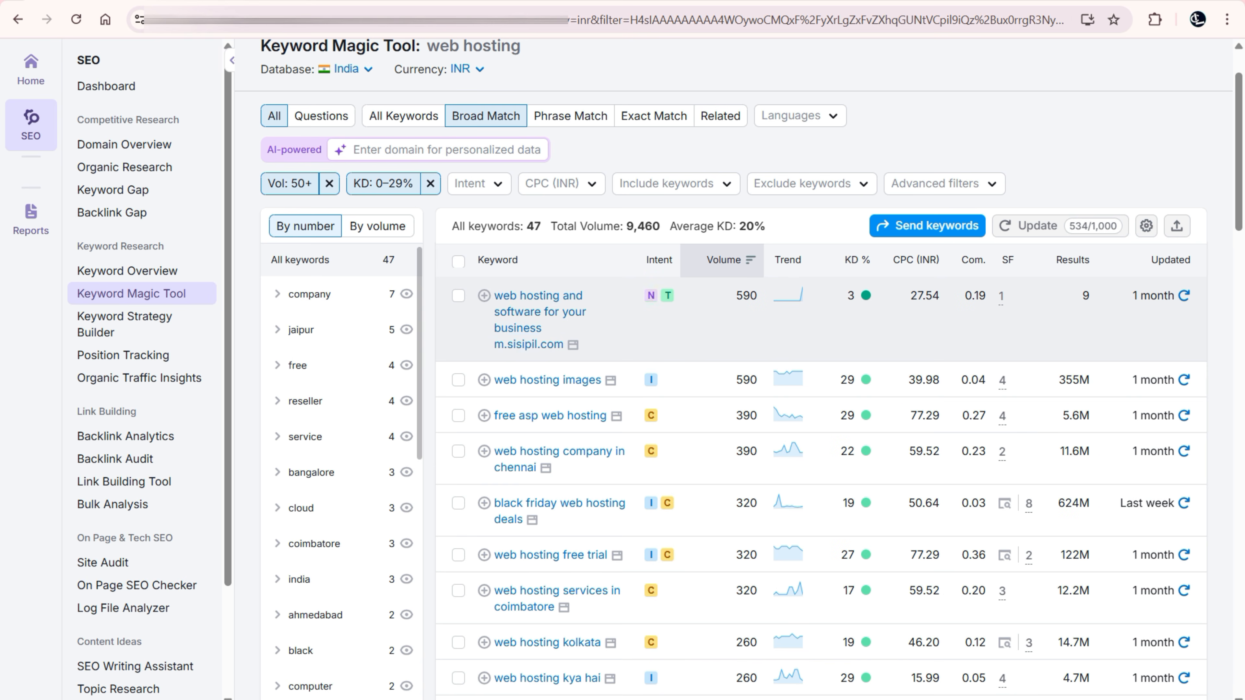
double_click(659, 260)
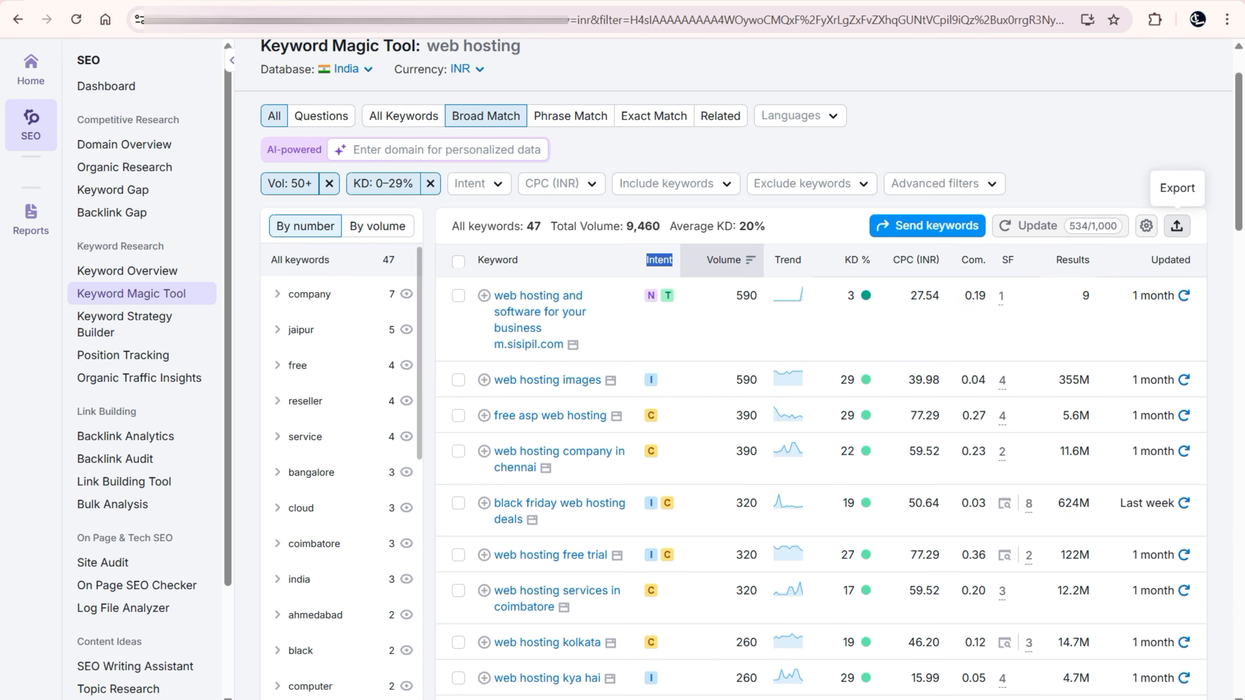
Export all the filtered keywords as a CSV file and open the downloaded file in Excel
left_click(1177, 226)
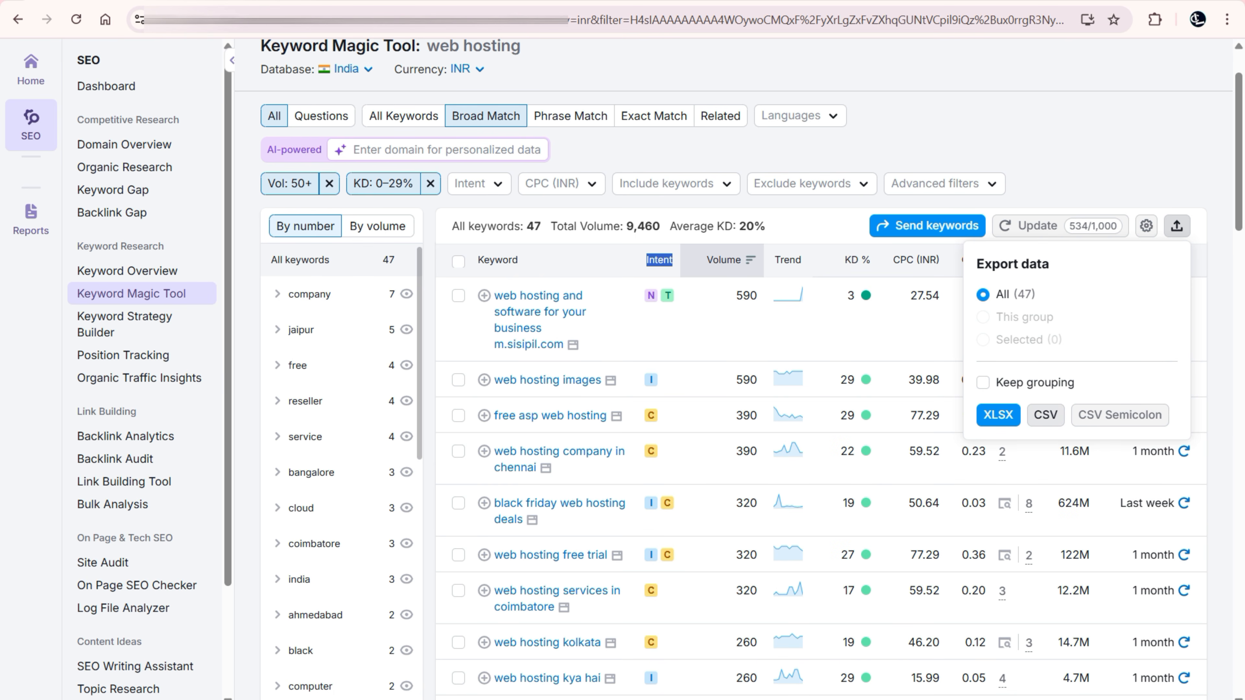
left_click(1045, 415)
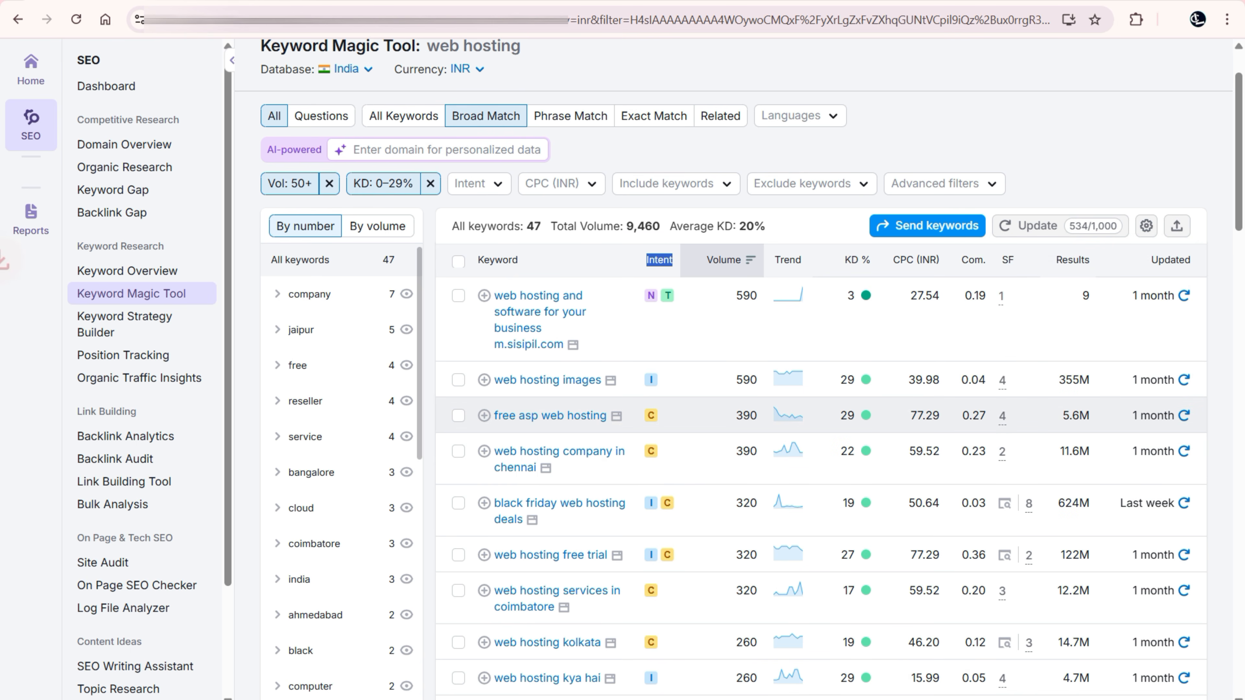
scroll(736, 392, "up", 2)
left_click(1033, 64)
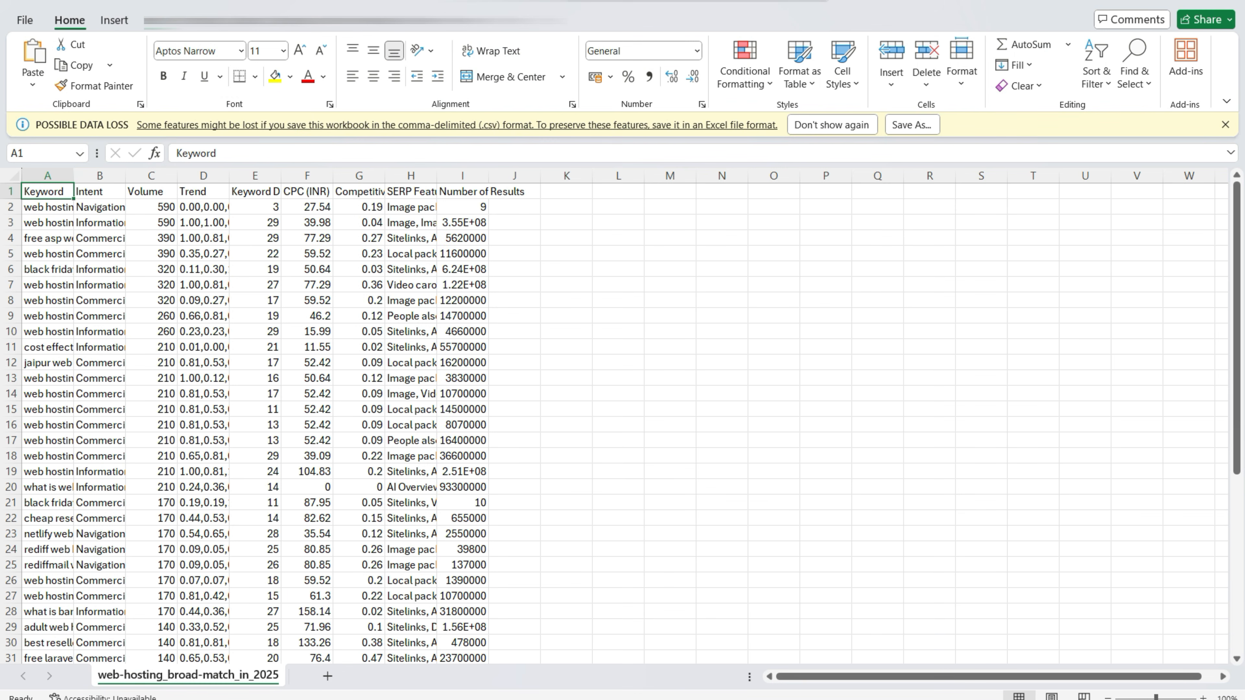
Widen the Keyword, Volume, CPC (INR) and Keyword Difficulty columns of the exported sheet
left_click_drag(74, 176, 245, 176)
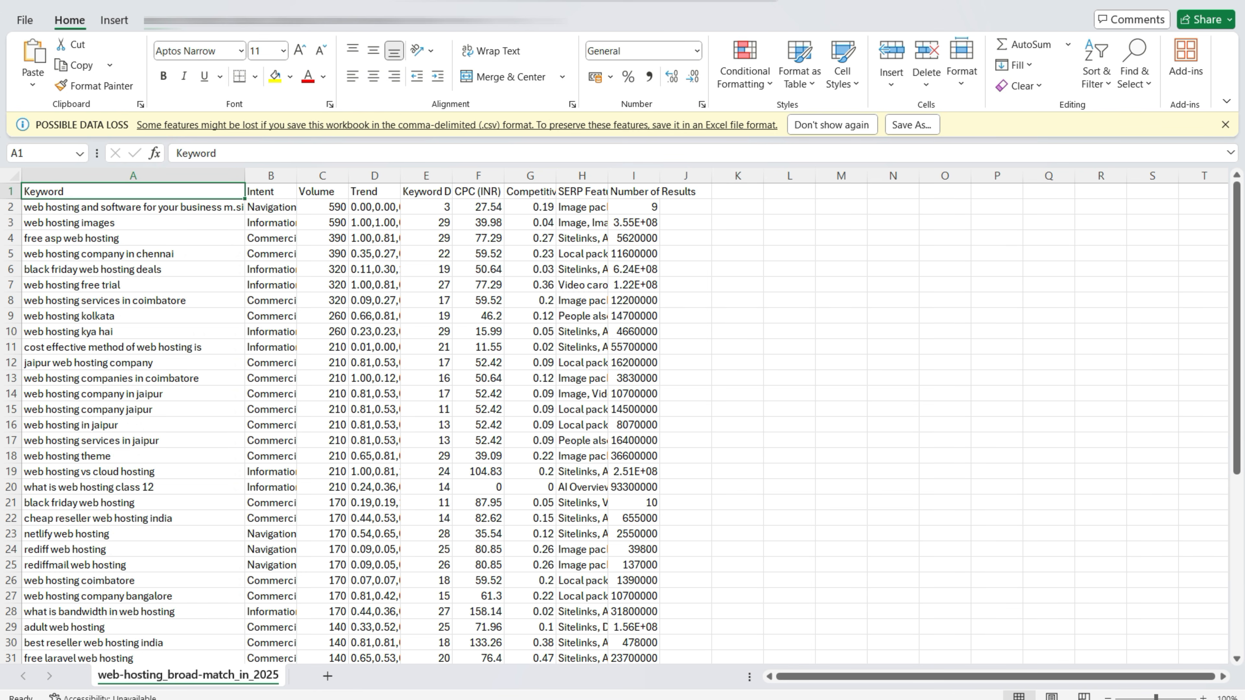
left_click_drag(348, 176, 392, 176)
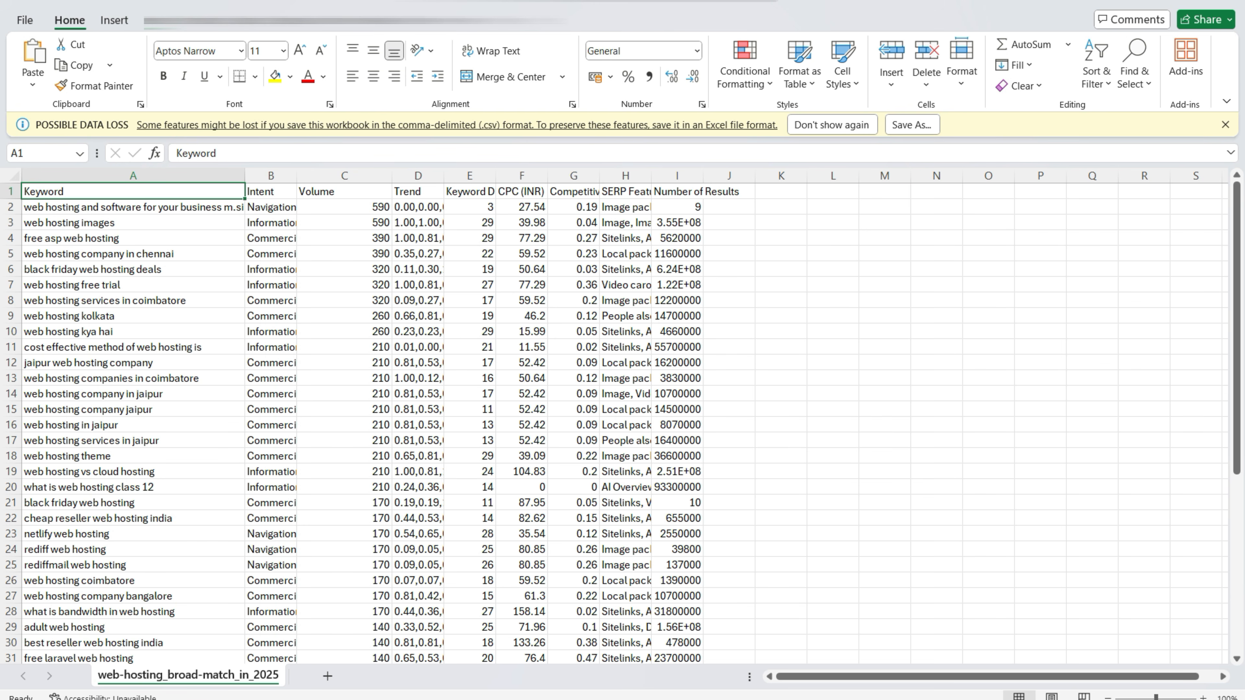
left_click_drag(548, 176, 674, 176)
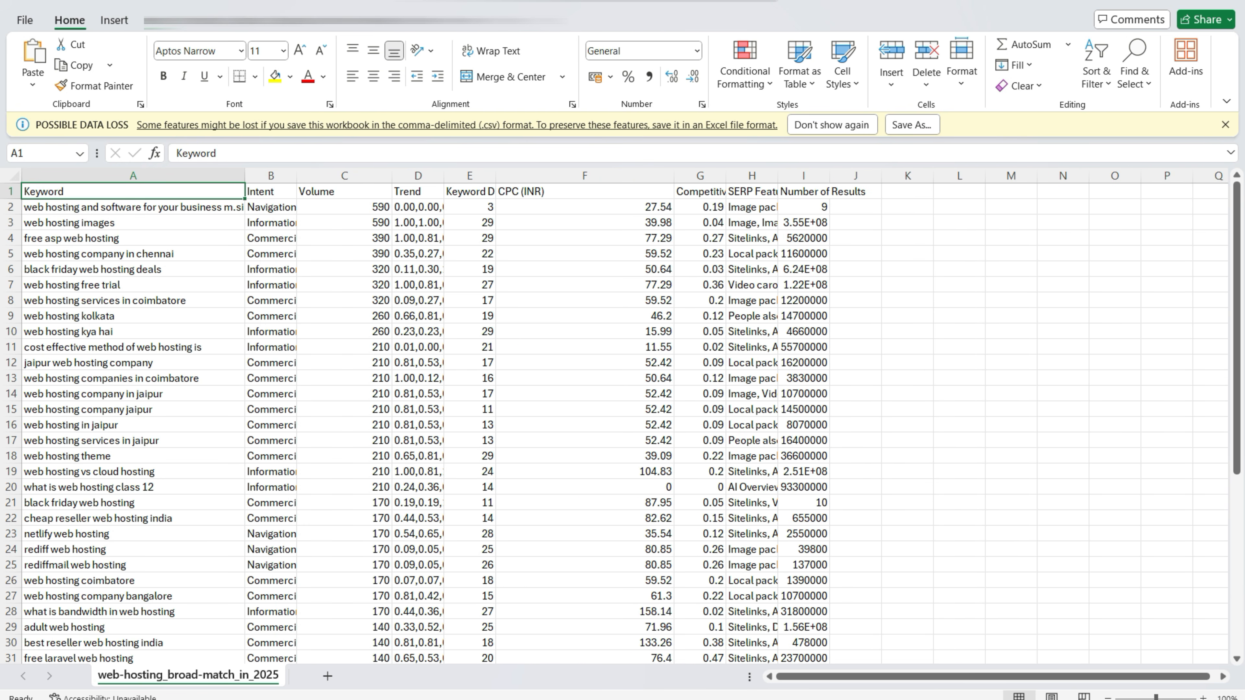
left_click_drag(495, 176, 582, 176)
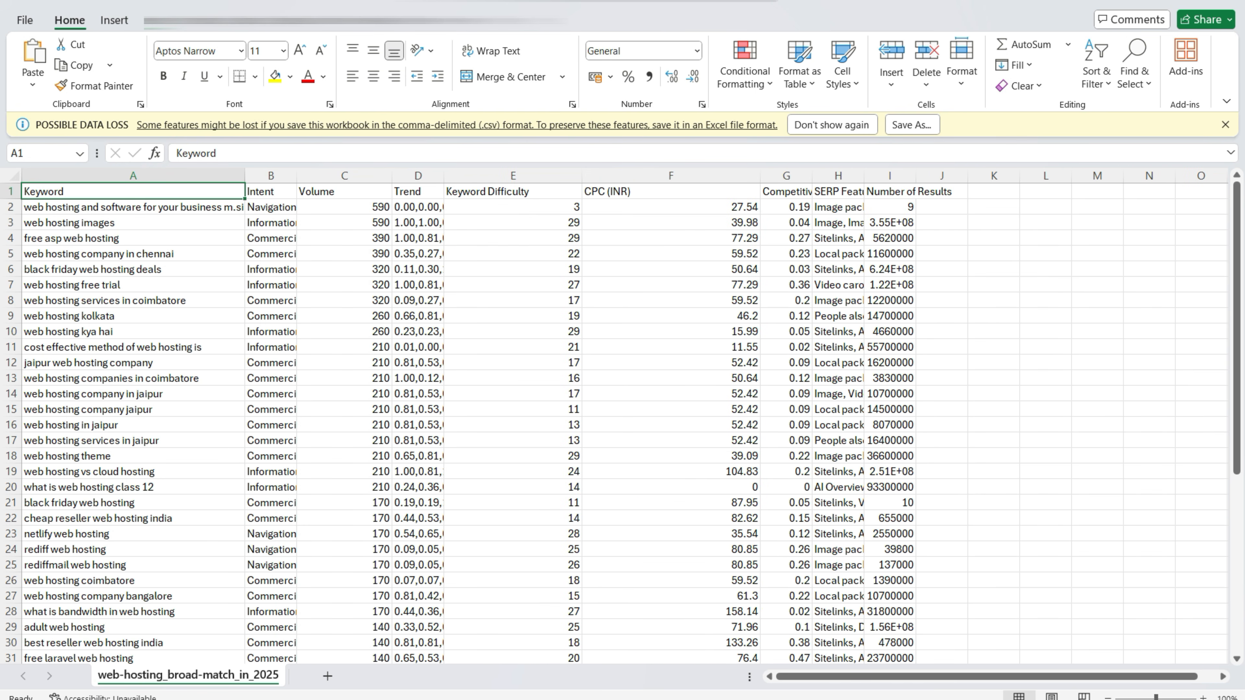
Highlight the entire Volume, Keyword Difficulty, CPC (INR) and Keyword columns with yellow fill
left_click(345, 207)
left_click(345, 176)
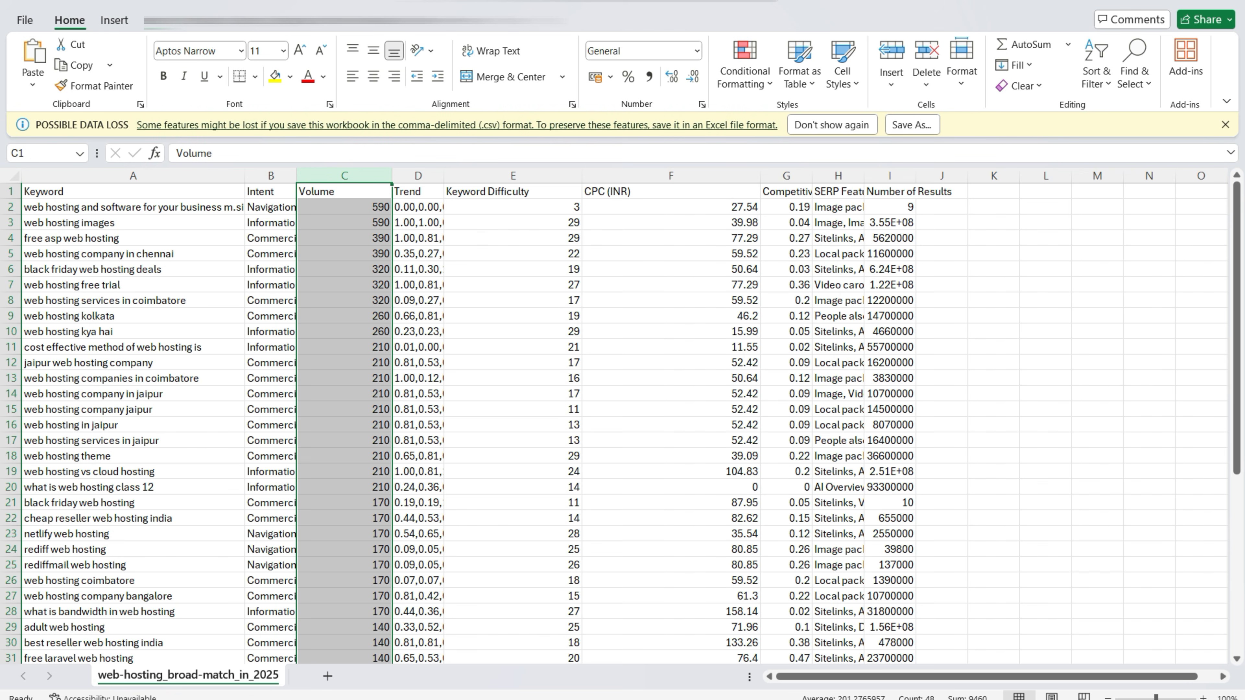
left_click(275, 76)
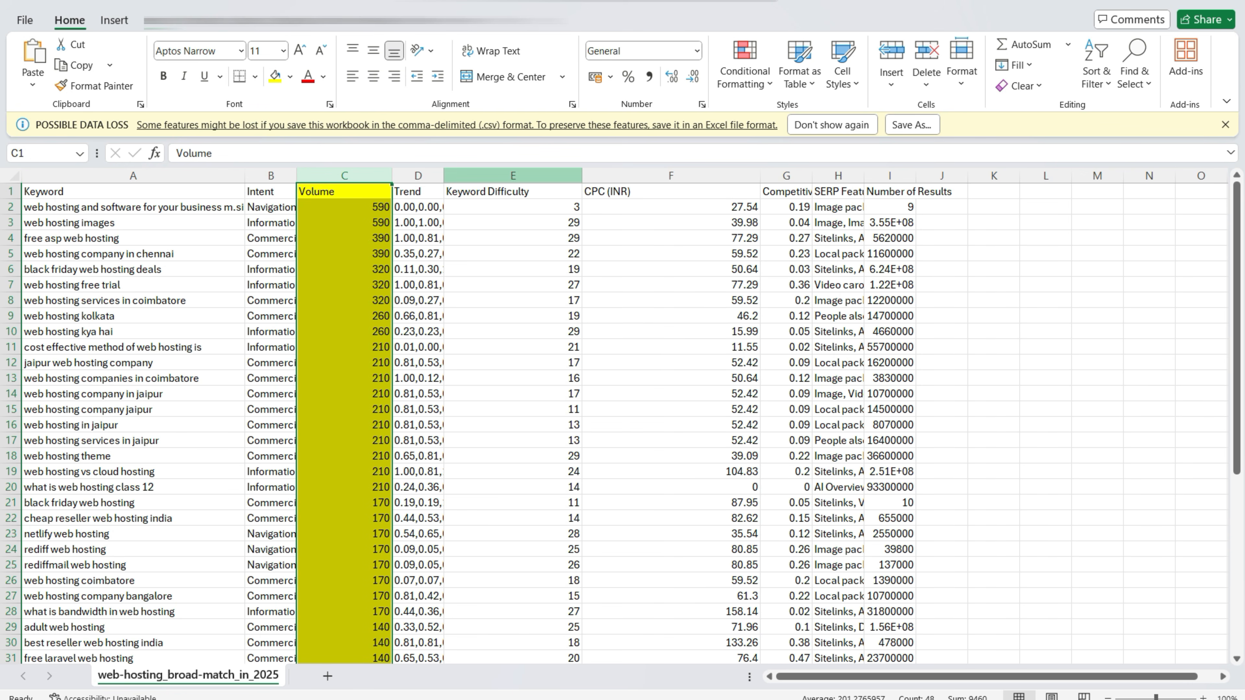
left_click(513, 176)
left_click(275, 76)
left_click(671, 176)
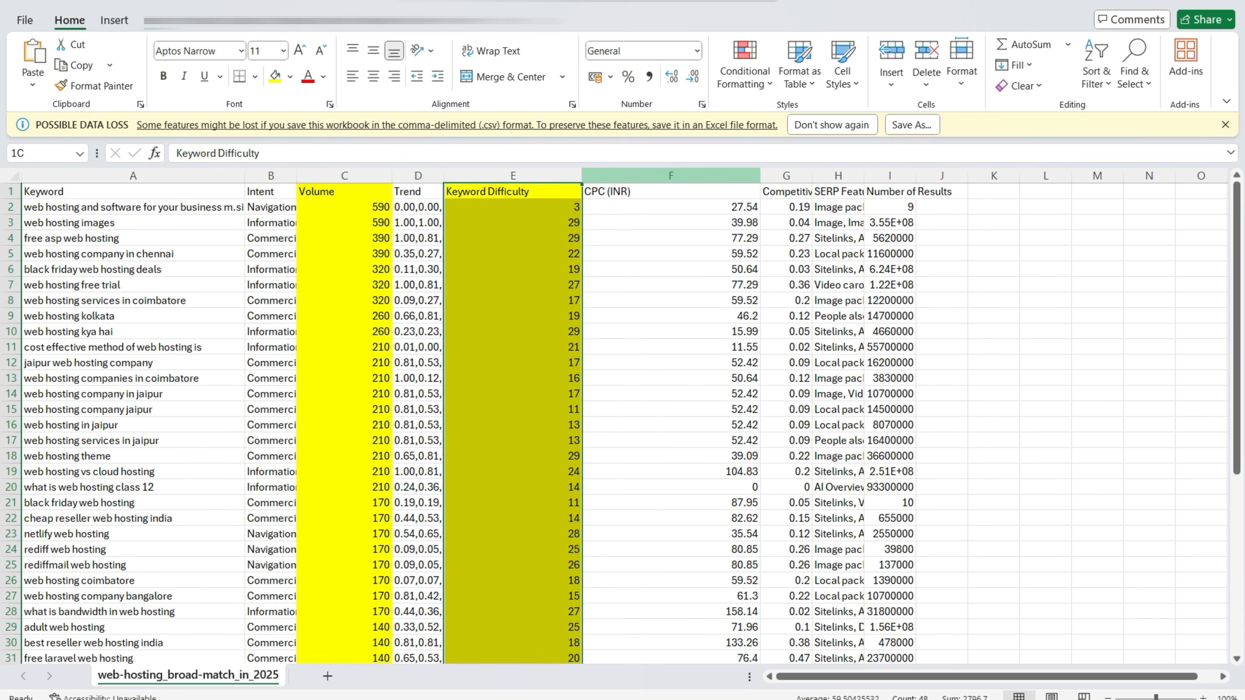
left_click(275, 76)
left_click(132, 176)
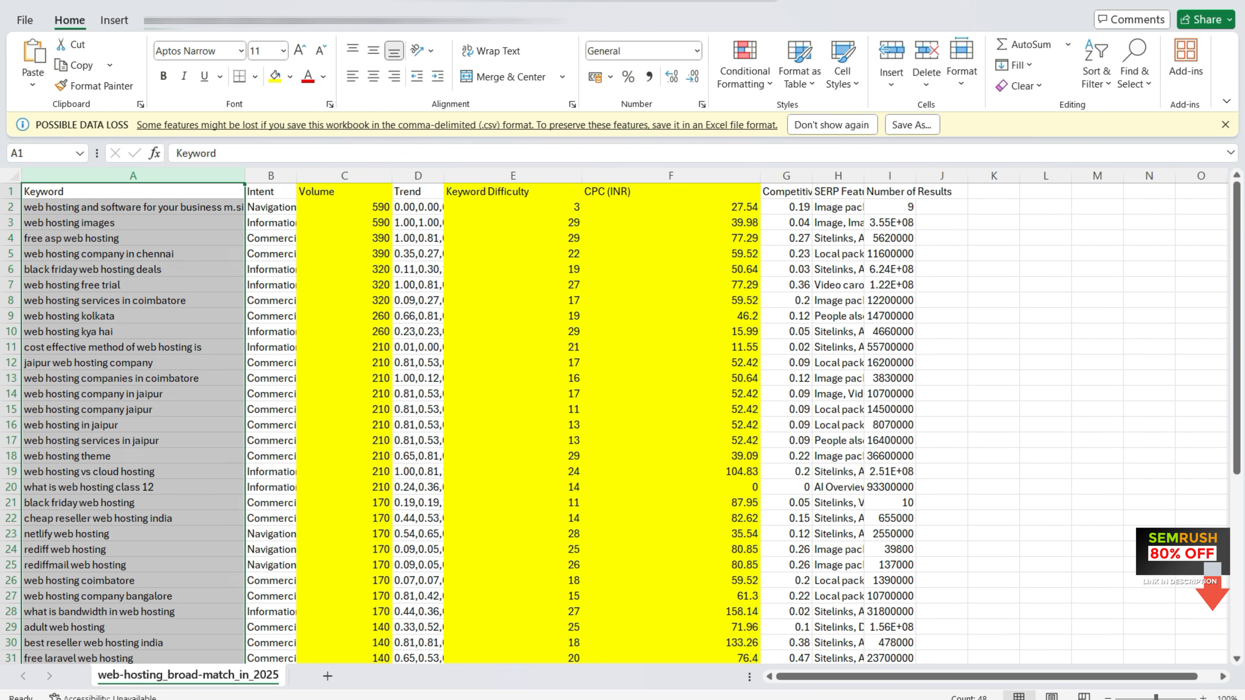
left_click(275, 75)
left_click(147, 316)
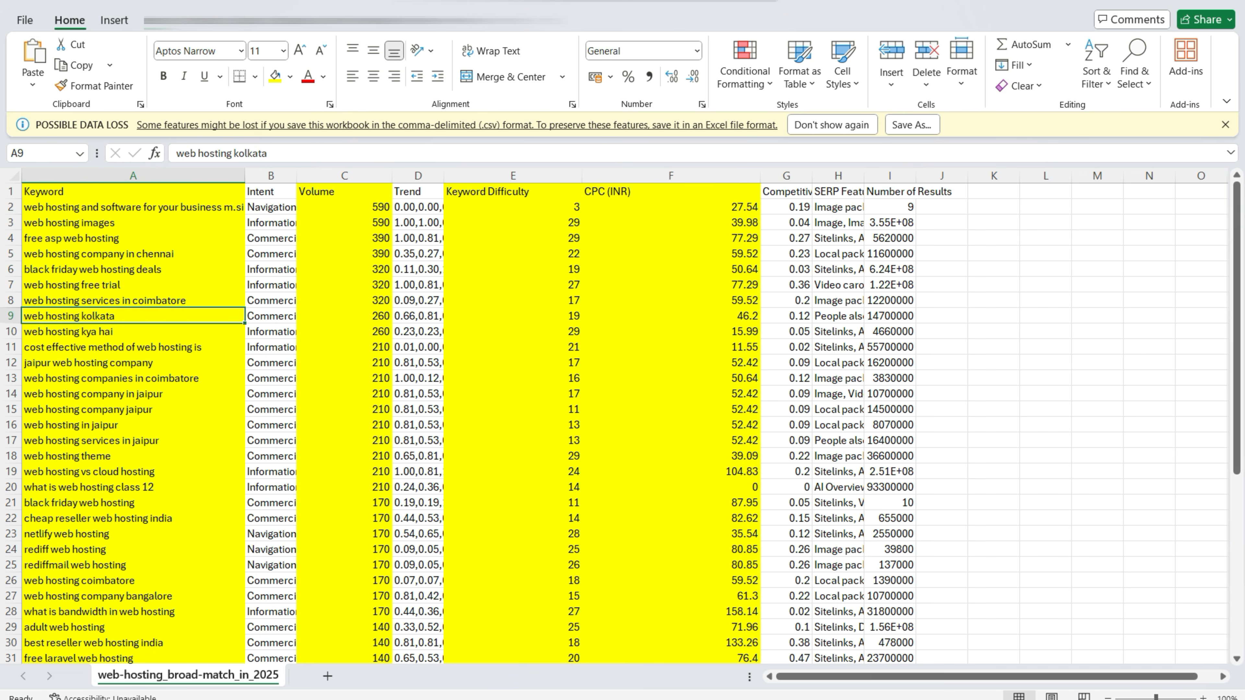
Widen the Keyword column further so the longest keyword fits, and review the exported keyword list
left_click(118, 269)
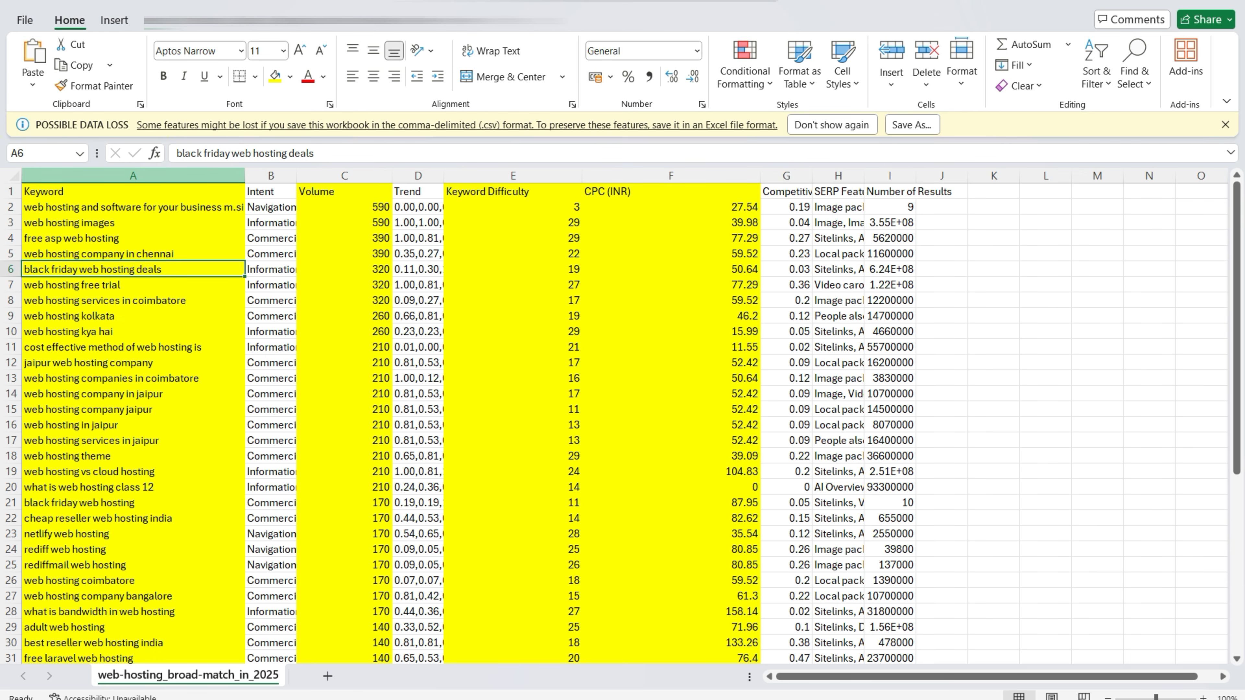
left_click_drag(245, 175, 521, 175)
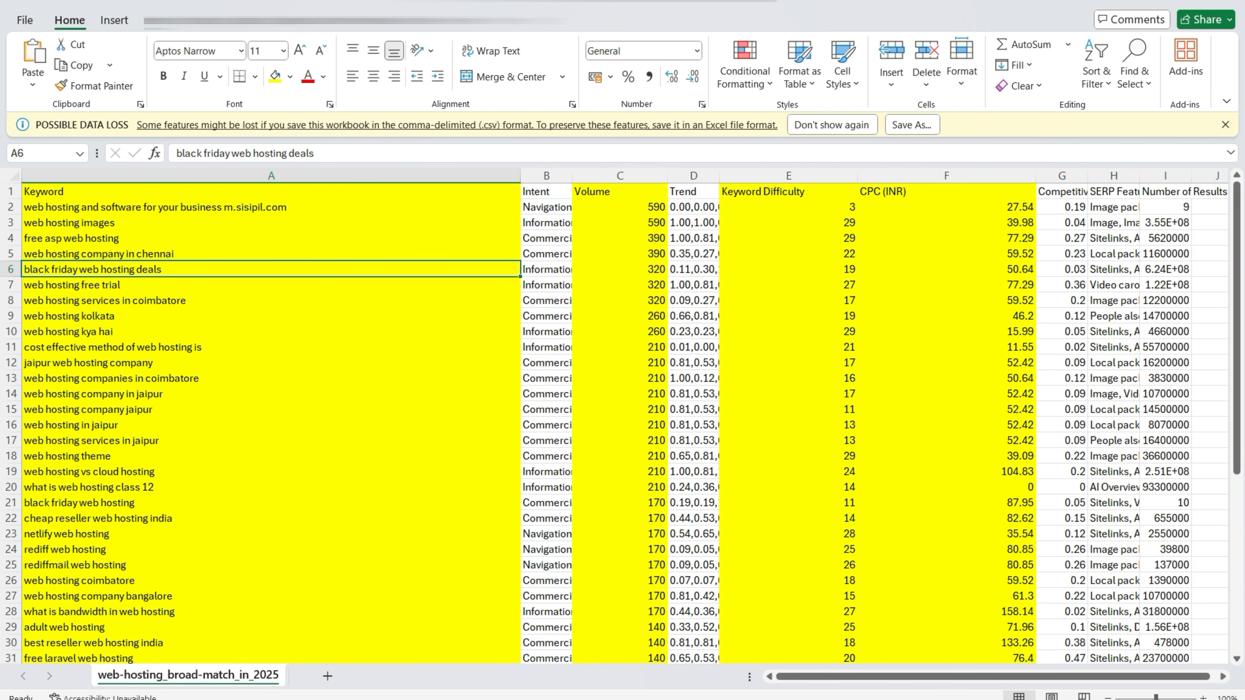
scroll(621, 422, "down", 15)
scroll(620, 422, "up", 15)
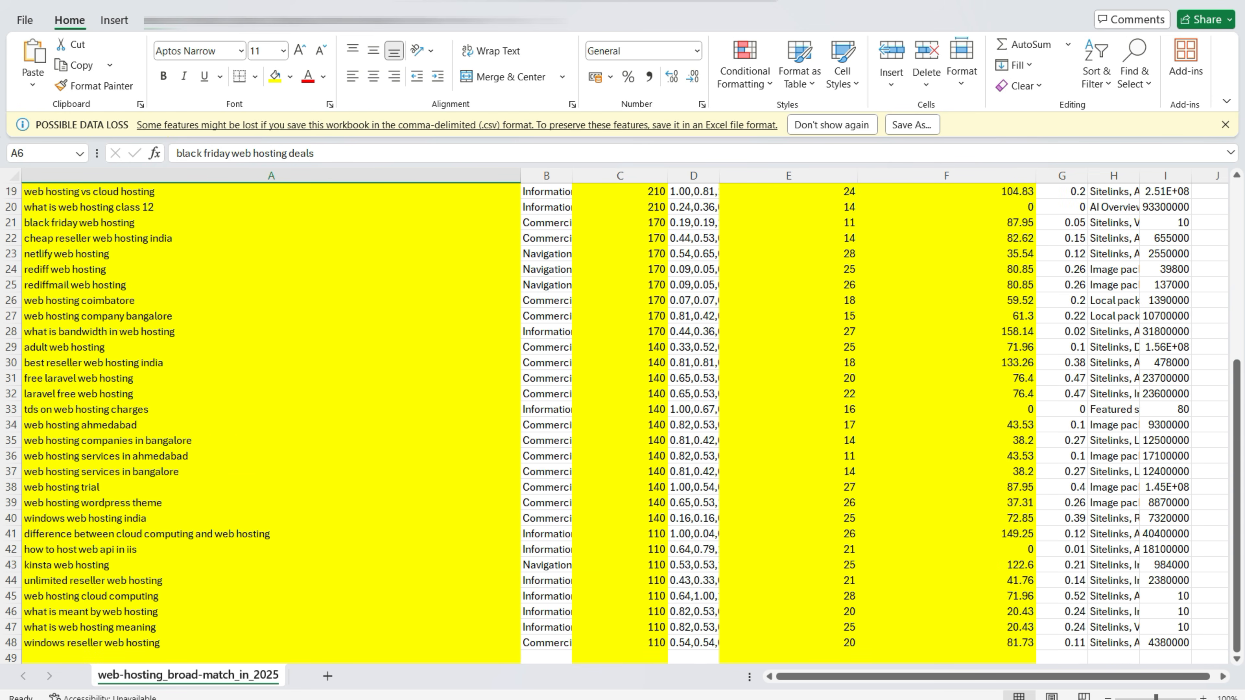
scroll(621, 423, "down", 3)
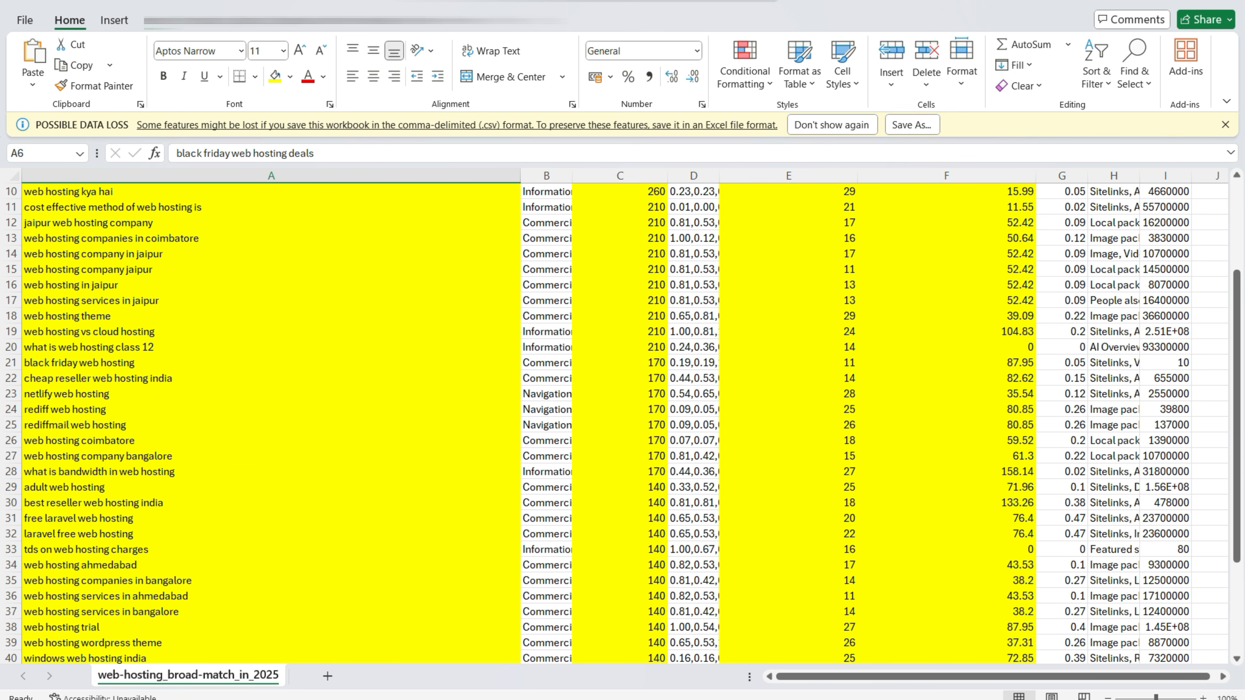
Select the Keyword Difficulty values of all exported keywords and check them down to the last row
scroll(620, 423, "up", 3)
left_click_drag(833, 207, 857, 640)
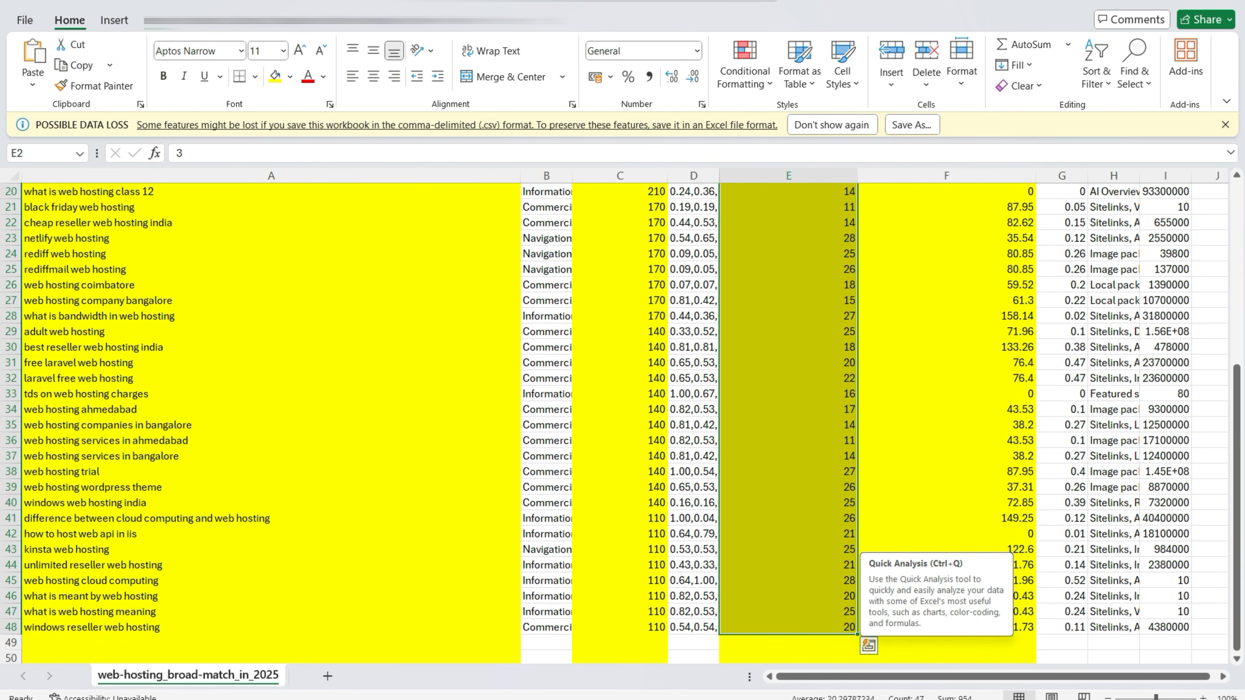
scroll(804, 422, "down", 2)
left_click(794, 317)
left_click(794, 534)
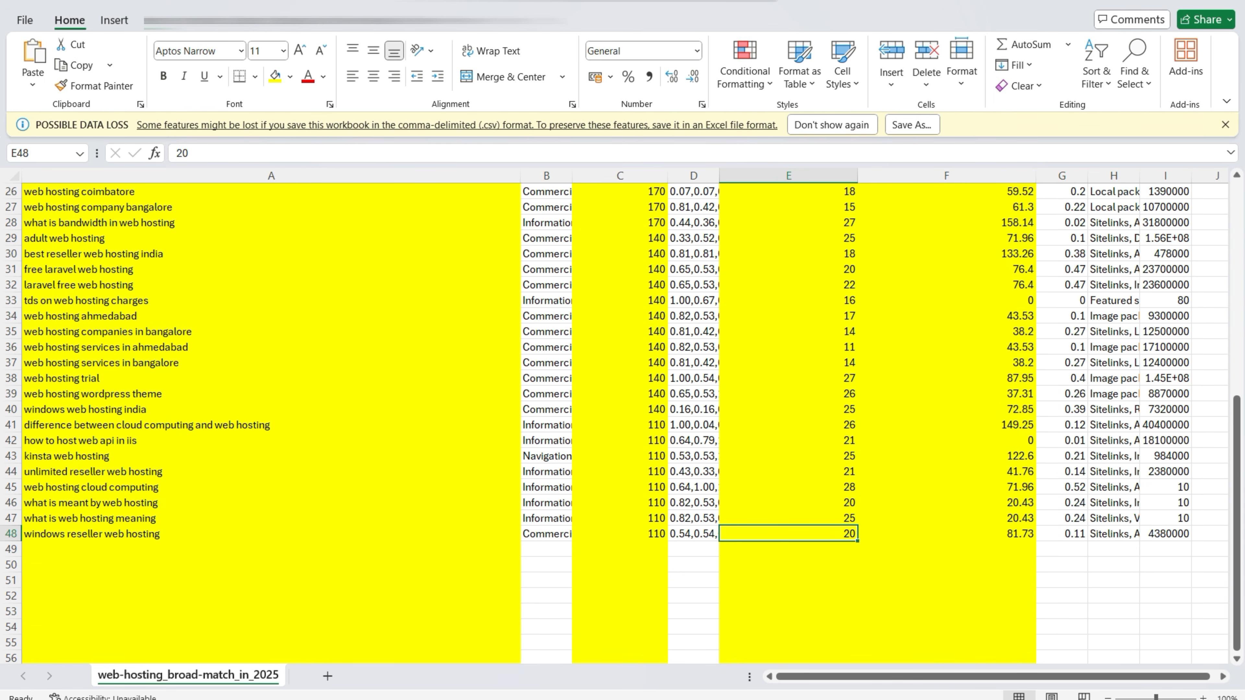
Switch back to Semrush's Keyword Magic Tool and look through the whole filtered web hosting keyword list
left_click(718, 633)
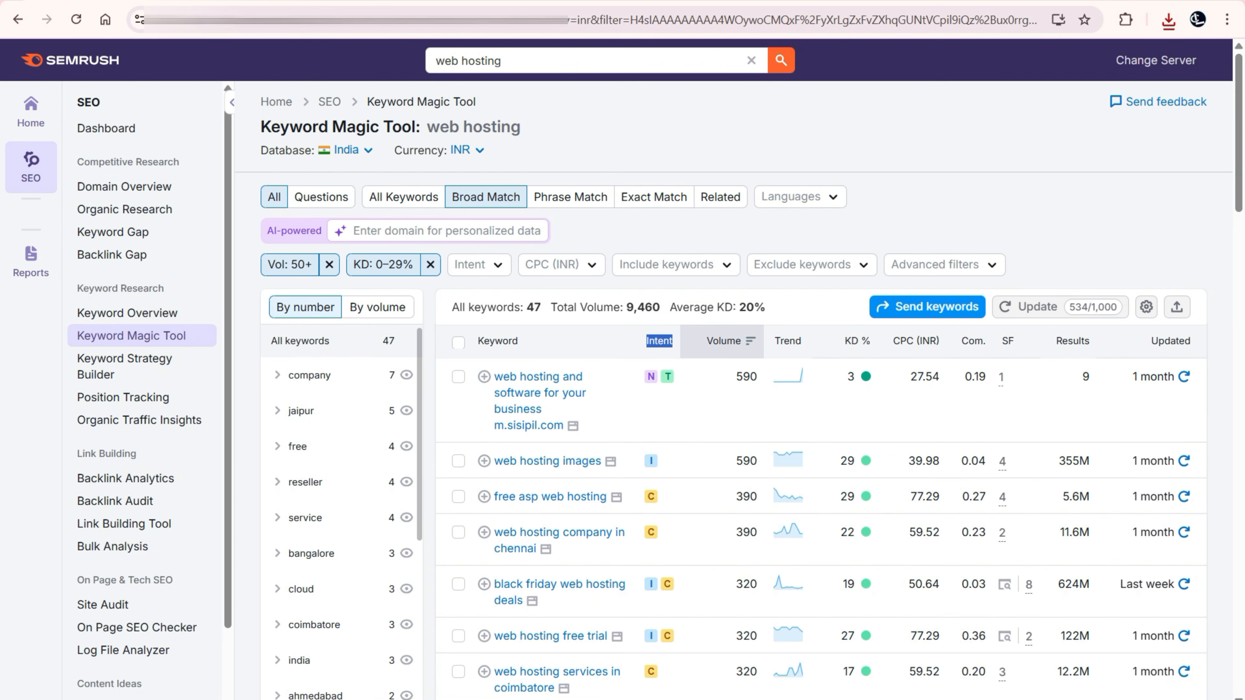
scroll(821, 405, "down", 15)
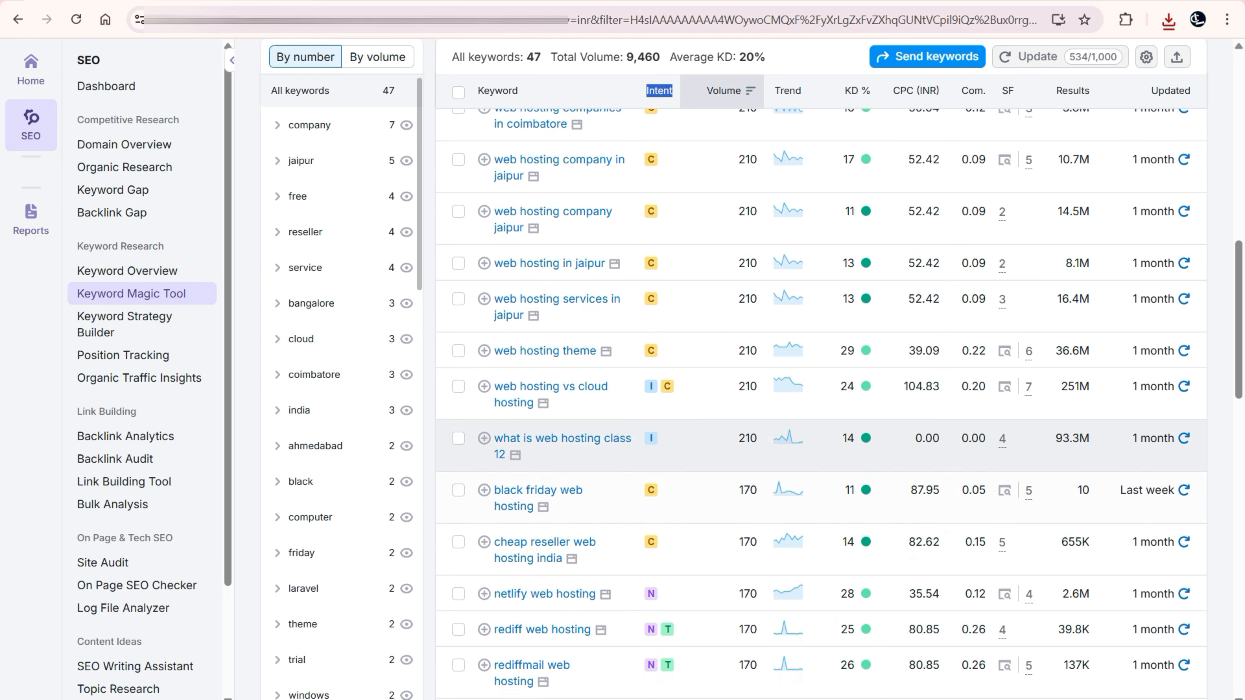
scroll(862, 579, "down", 8)
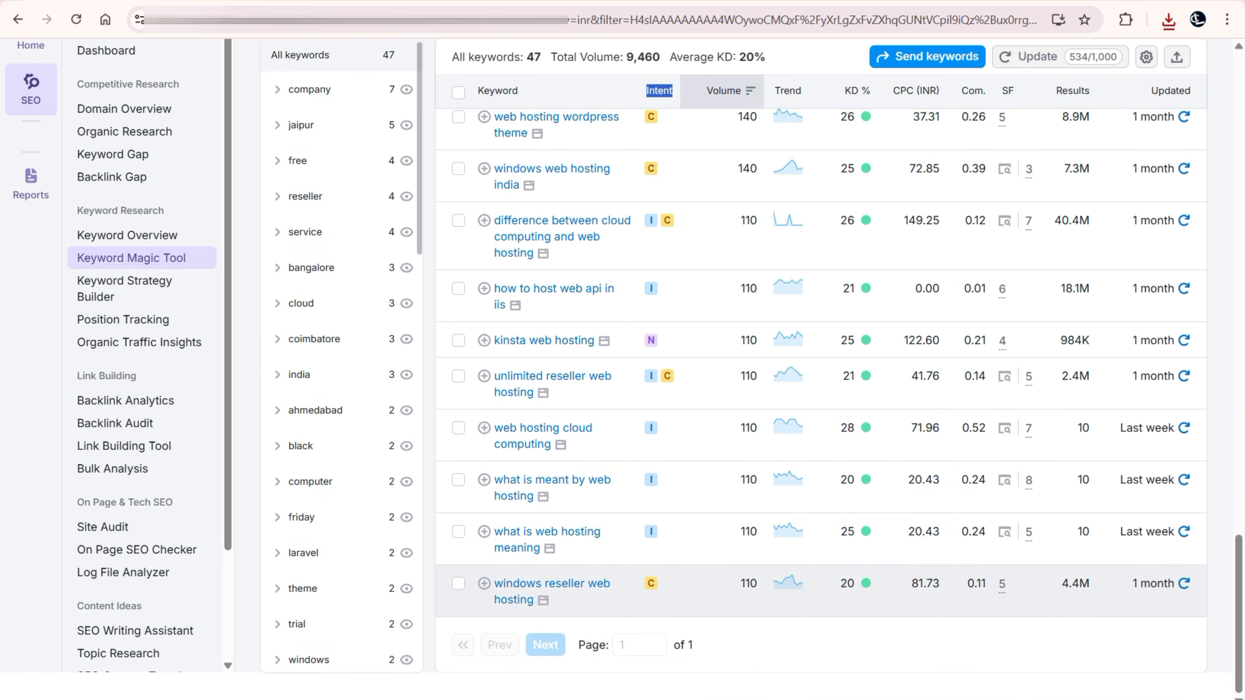
scroll(853, 285, "up", 10)
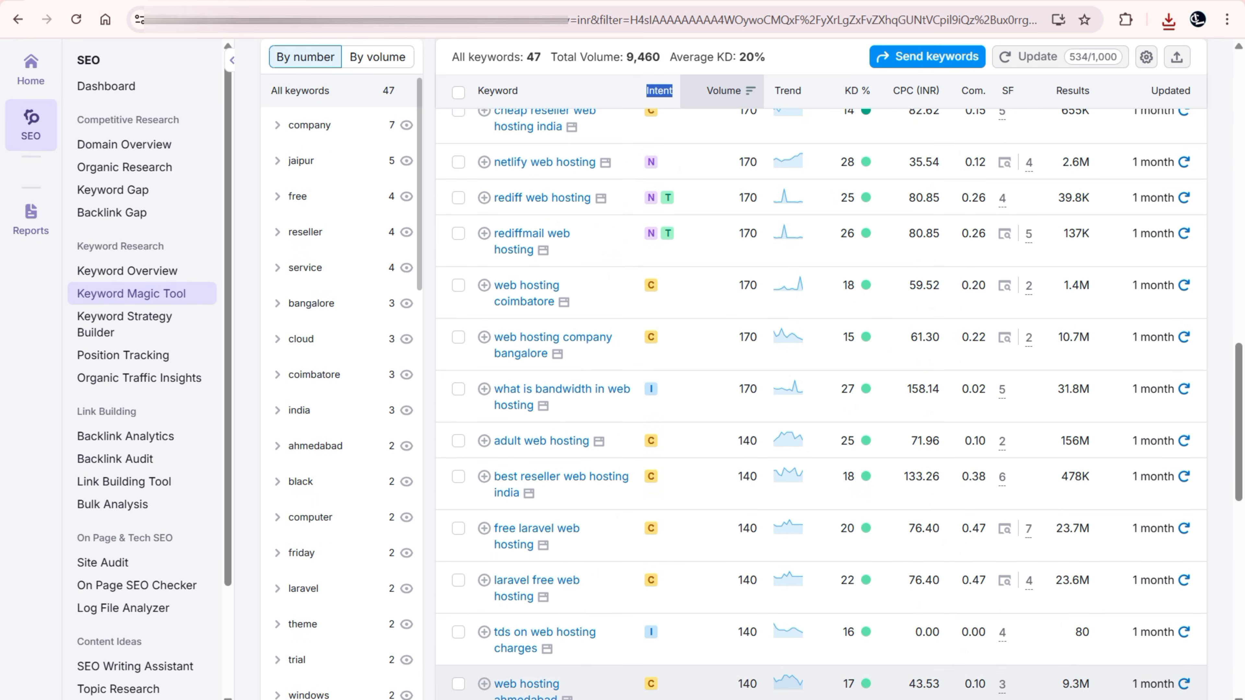
scroll(853, 274, "up", 3)
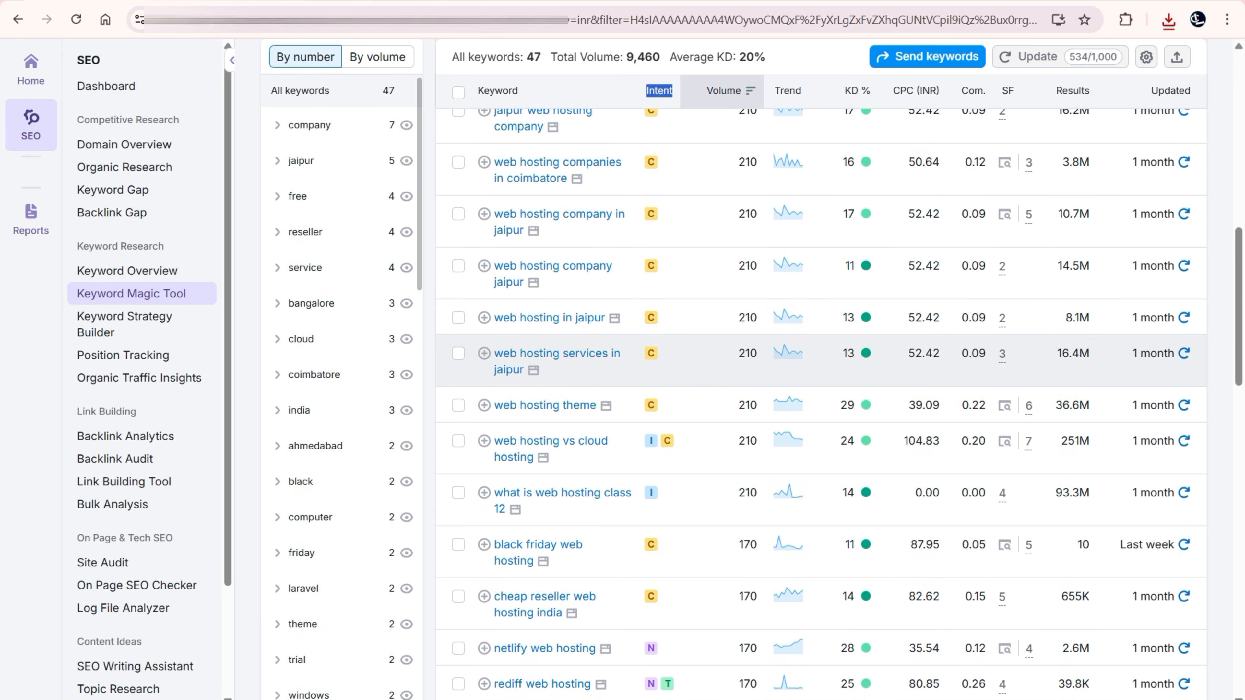
scroll(853, 284, "up", 10)
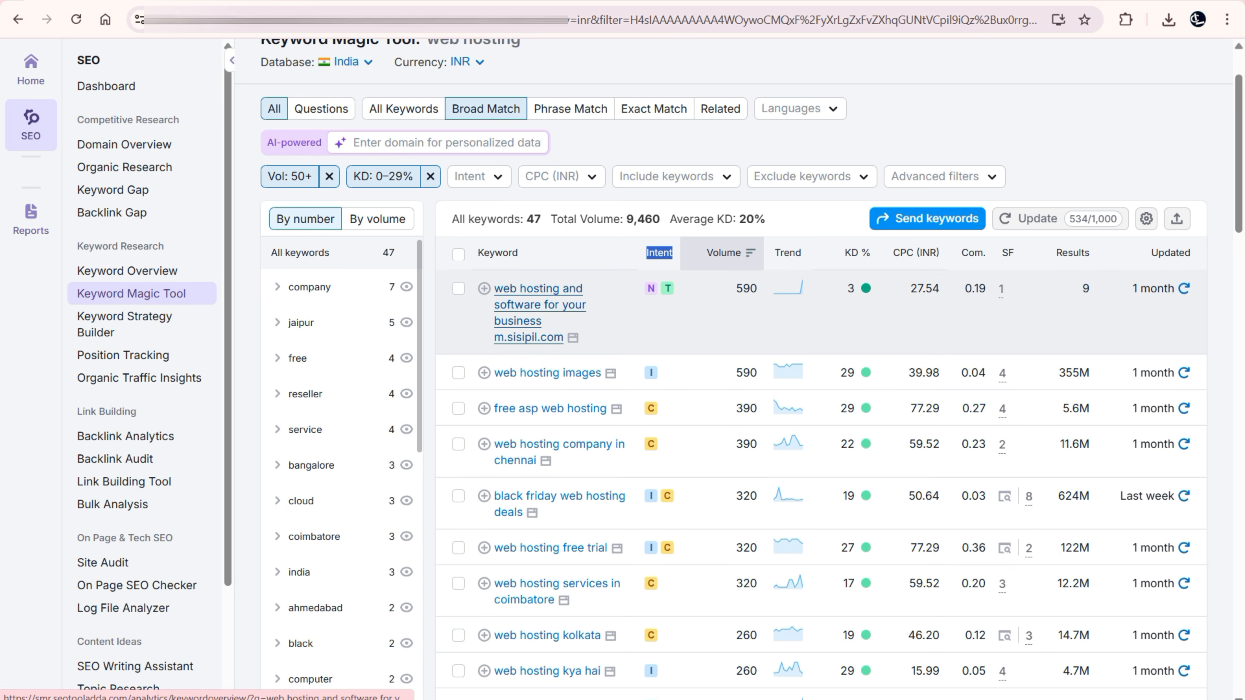
Examine the keyword difficulty of "black friday web hosting deals" and of the keywords listed below it
scroll(735, 343, "down", 5)
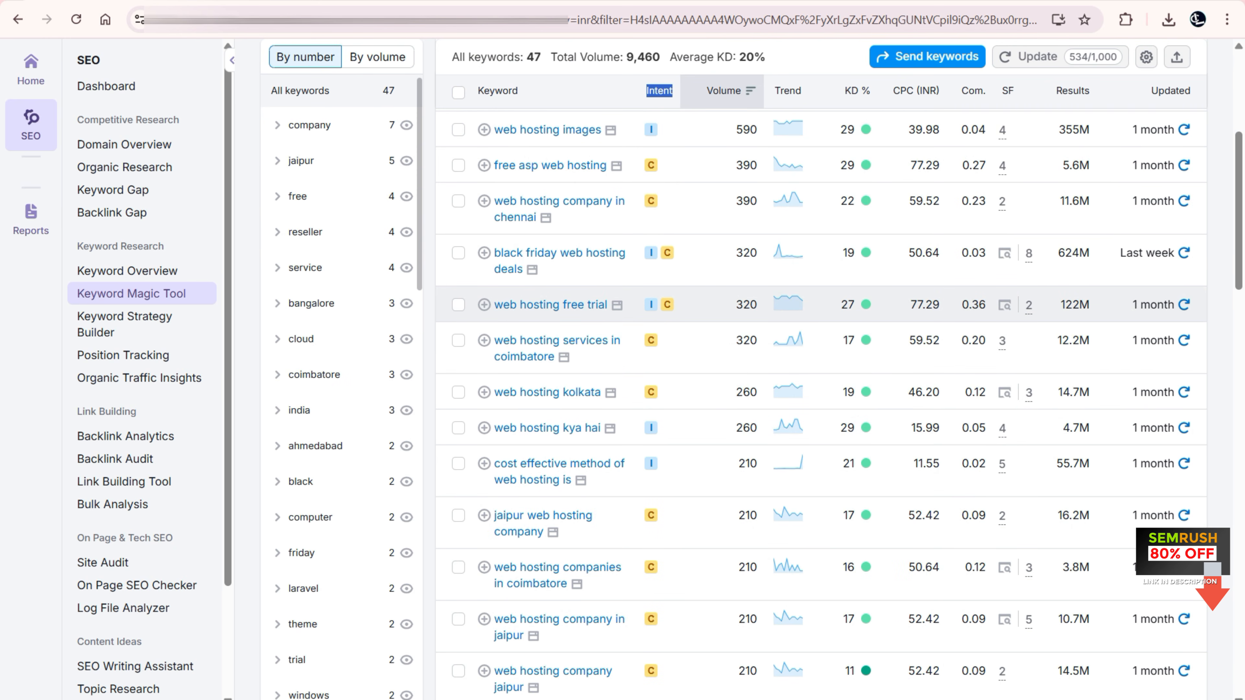
mouse_move(855, 253)
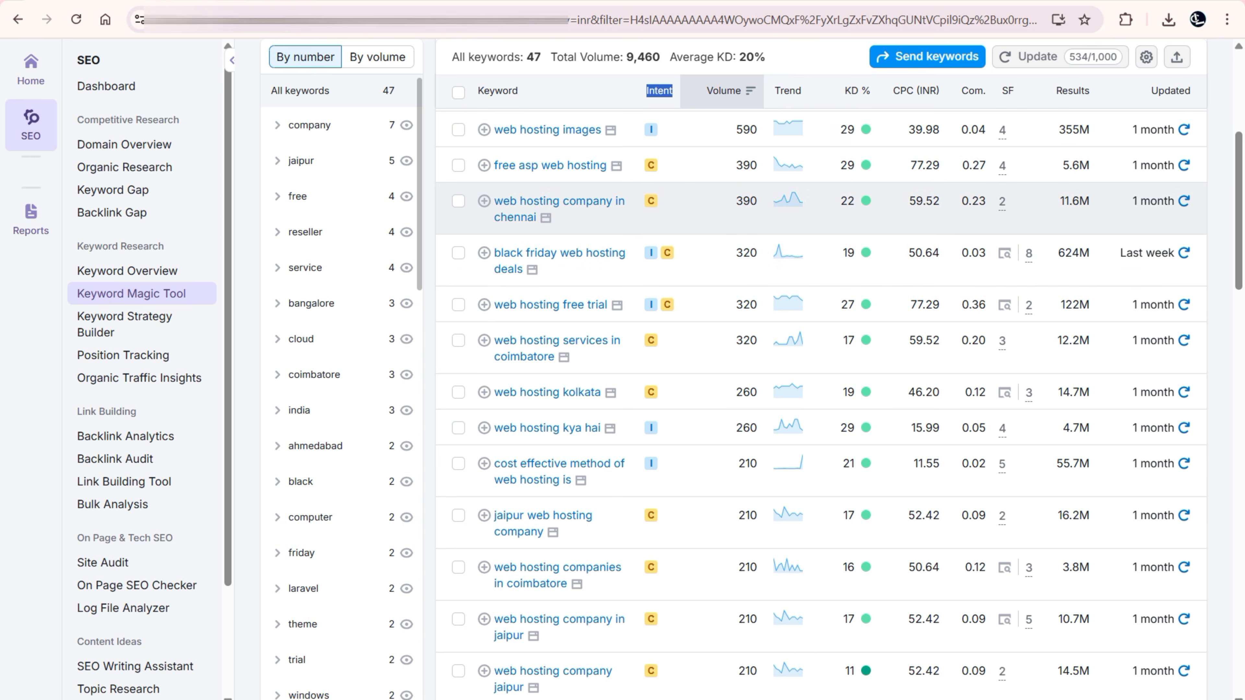
double_click(849, 253)
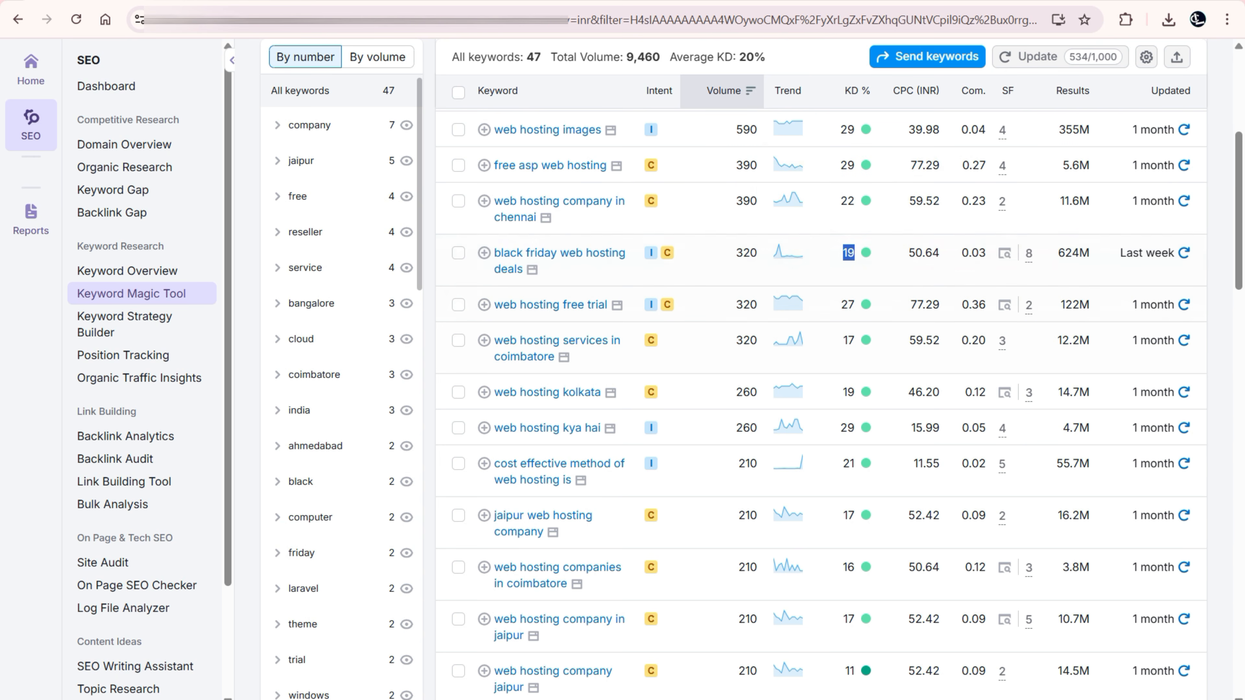
mouse_move(848, 340)
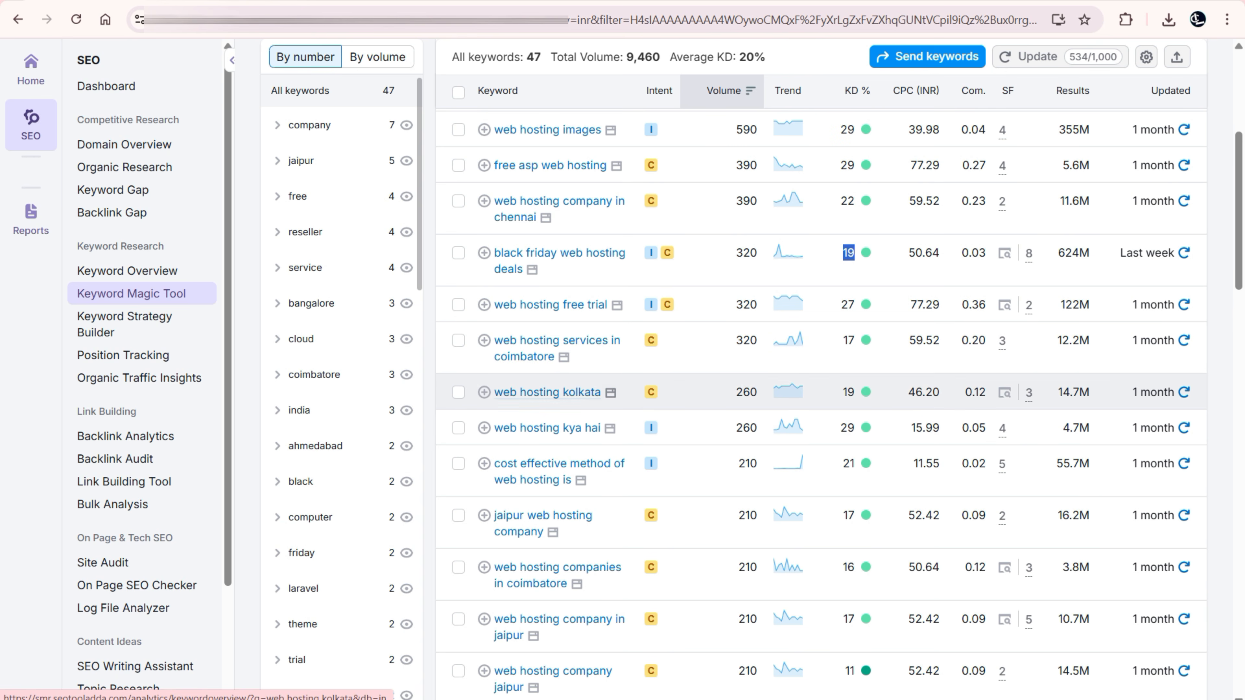
scroll(558, 309, "down", 3)
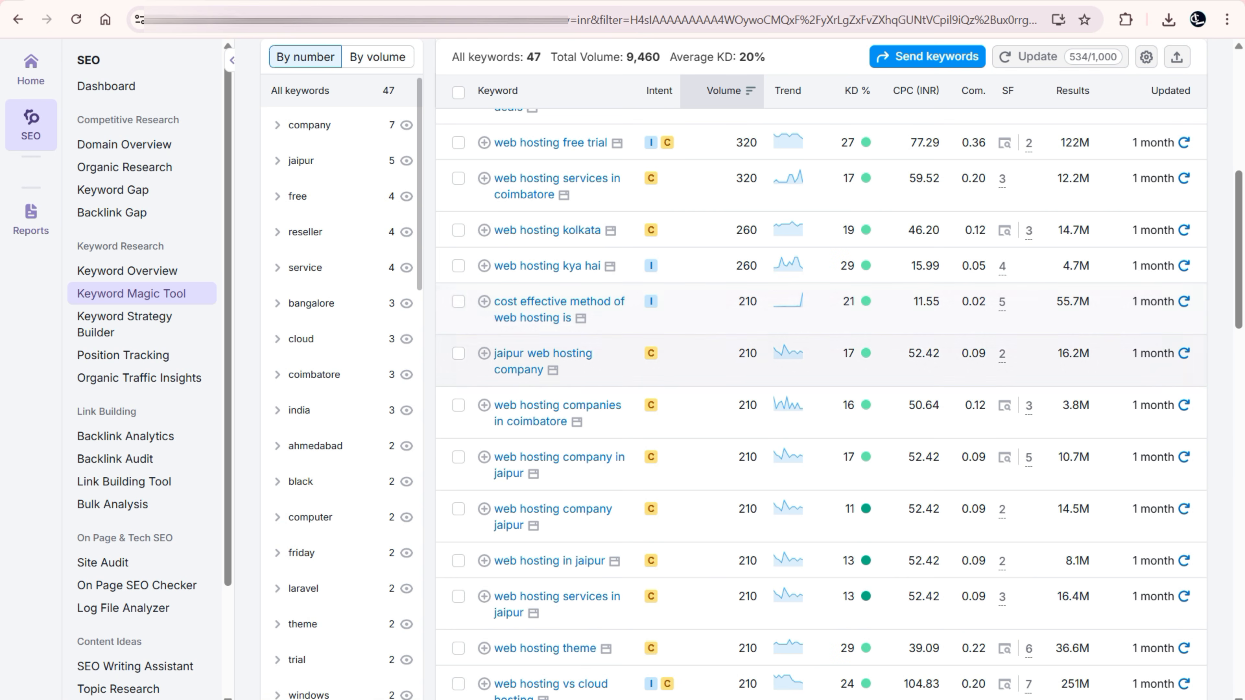
scroll(558, 383, "down", 2)
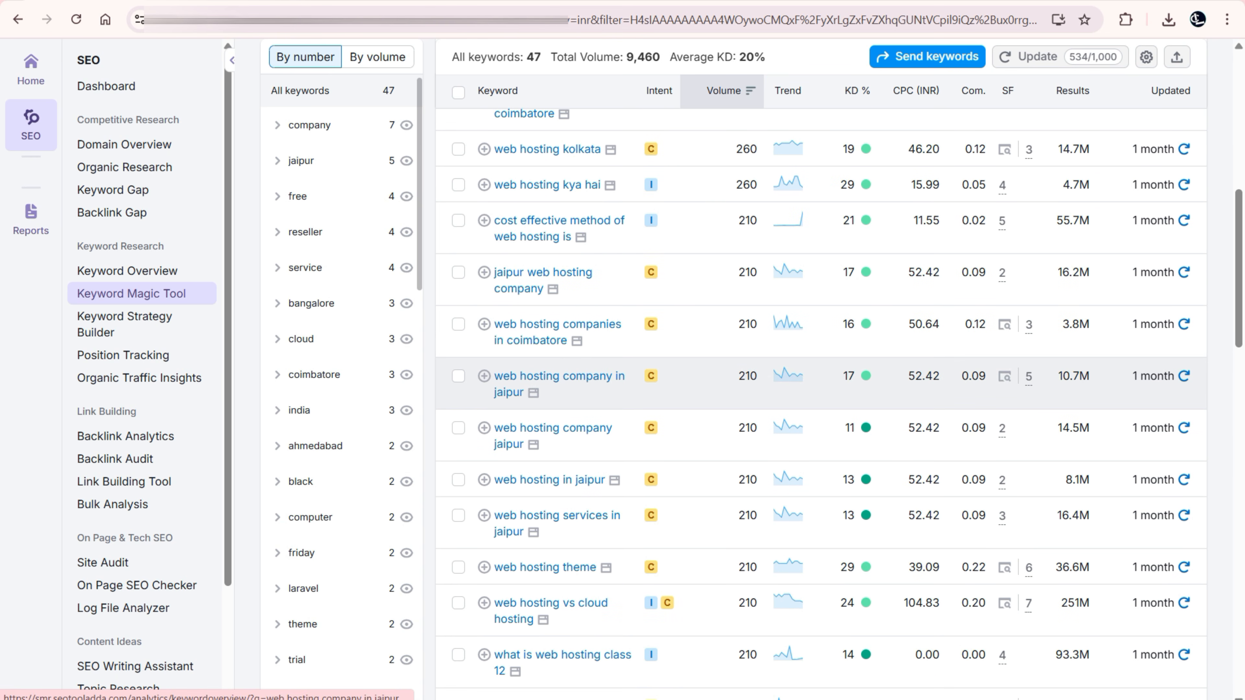
scroll(554, 434, "down", 8)
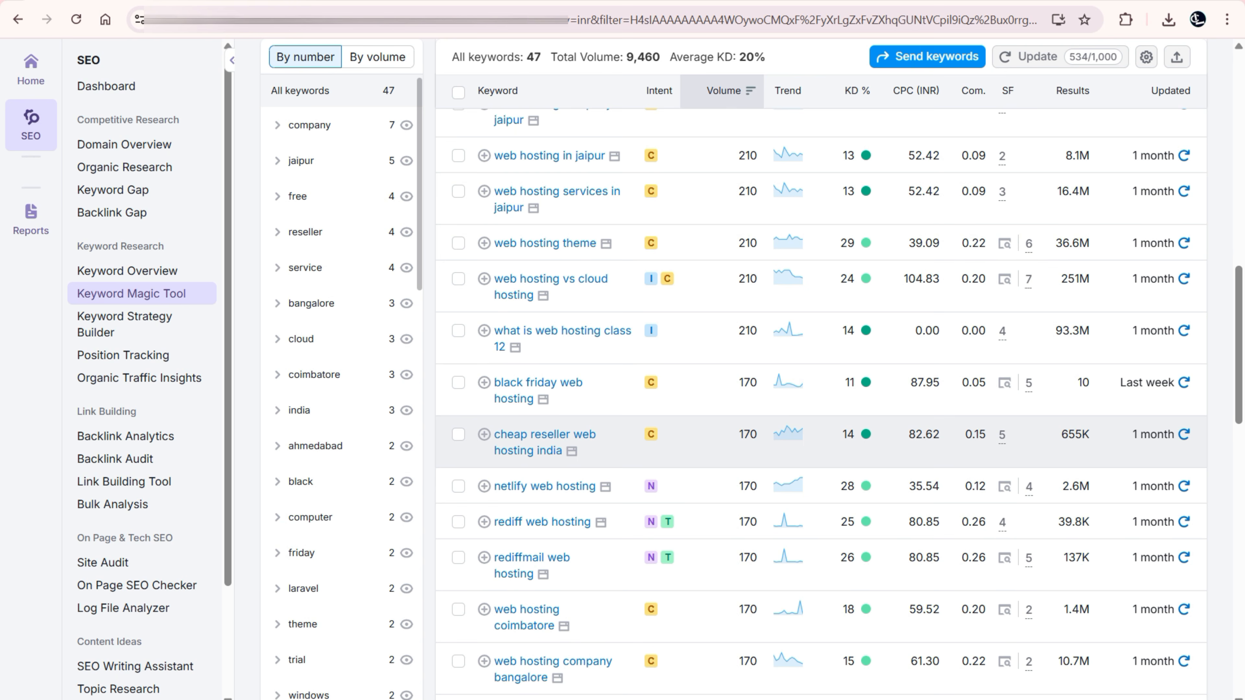
scroll(554, 490, "up", 2)
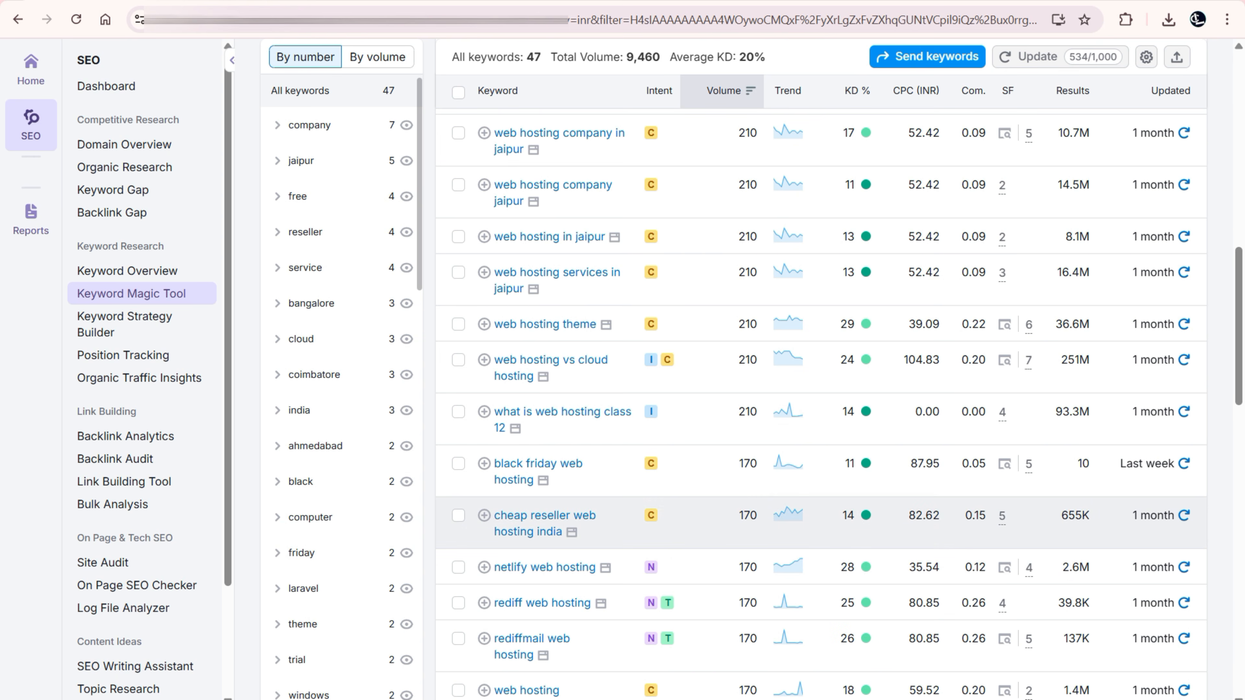
Compare the search volume and CPC of the keyword "cheap reseller web hosting india"
left_click_drag(908, 515, 940, 514)
double_click(748, 516)
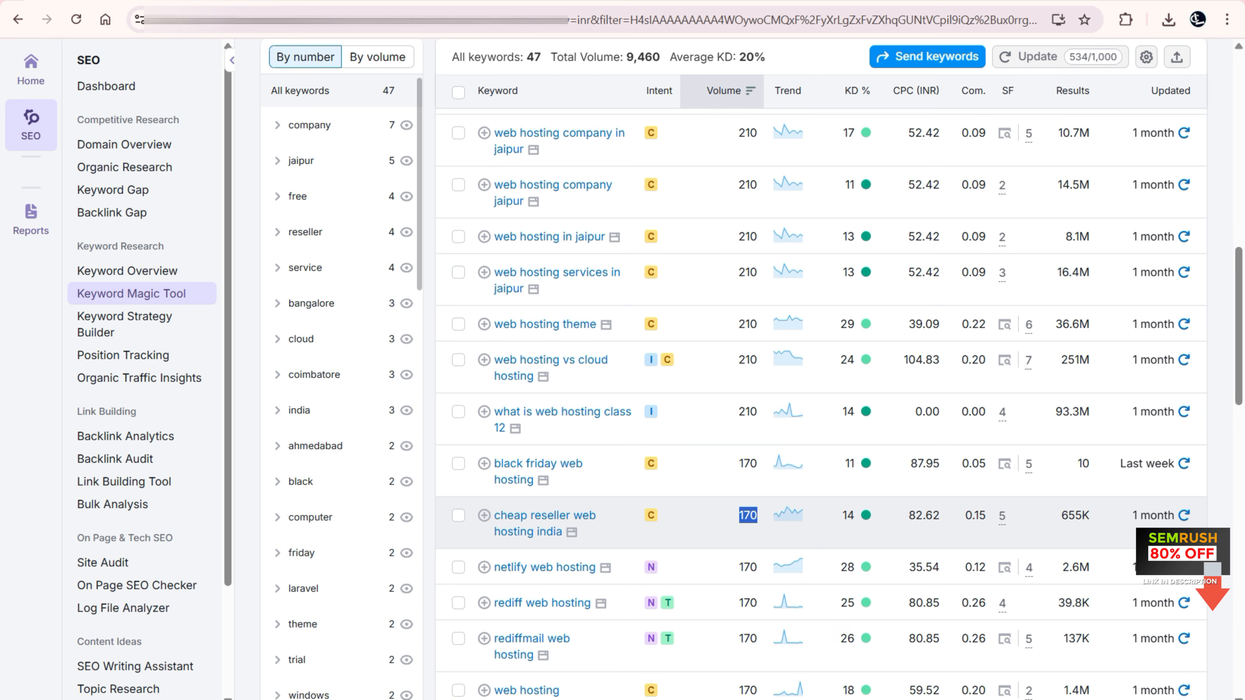
double_click(924, 515)
double_click(748, 516)
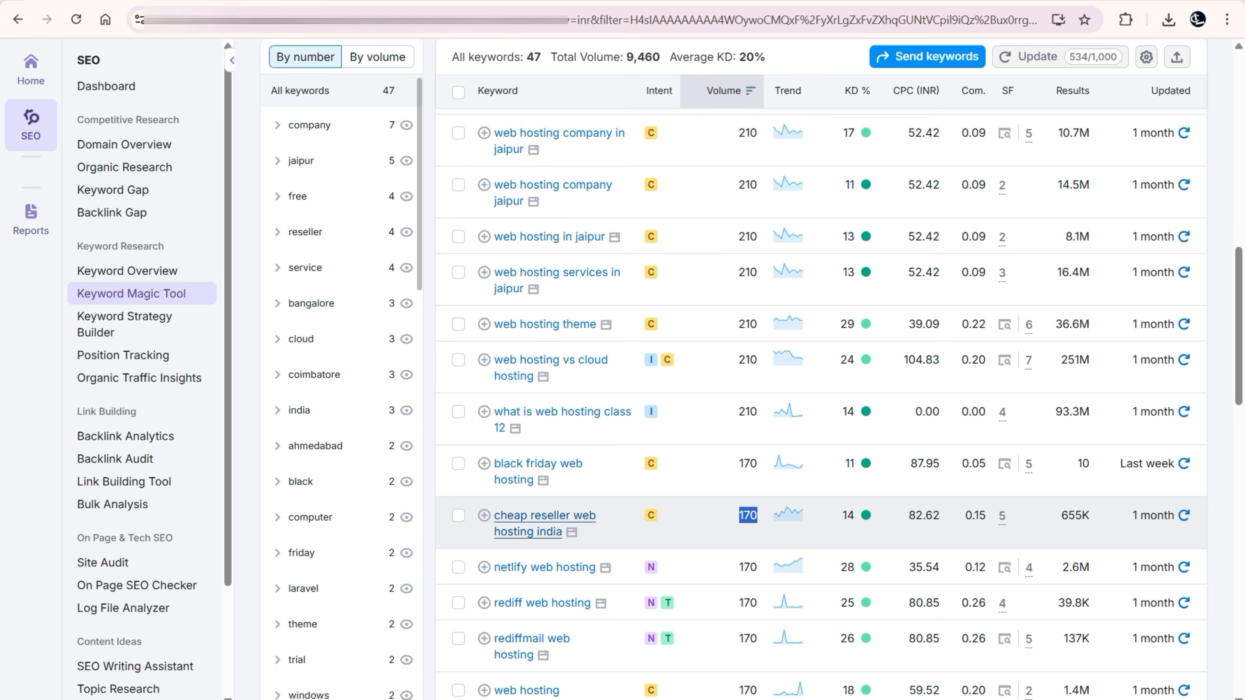
left_click_drag(494, 515, 562, 532)
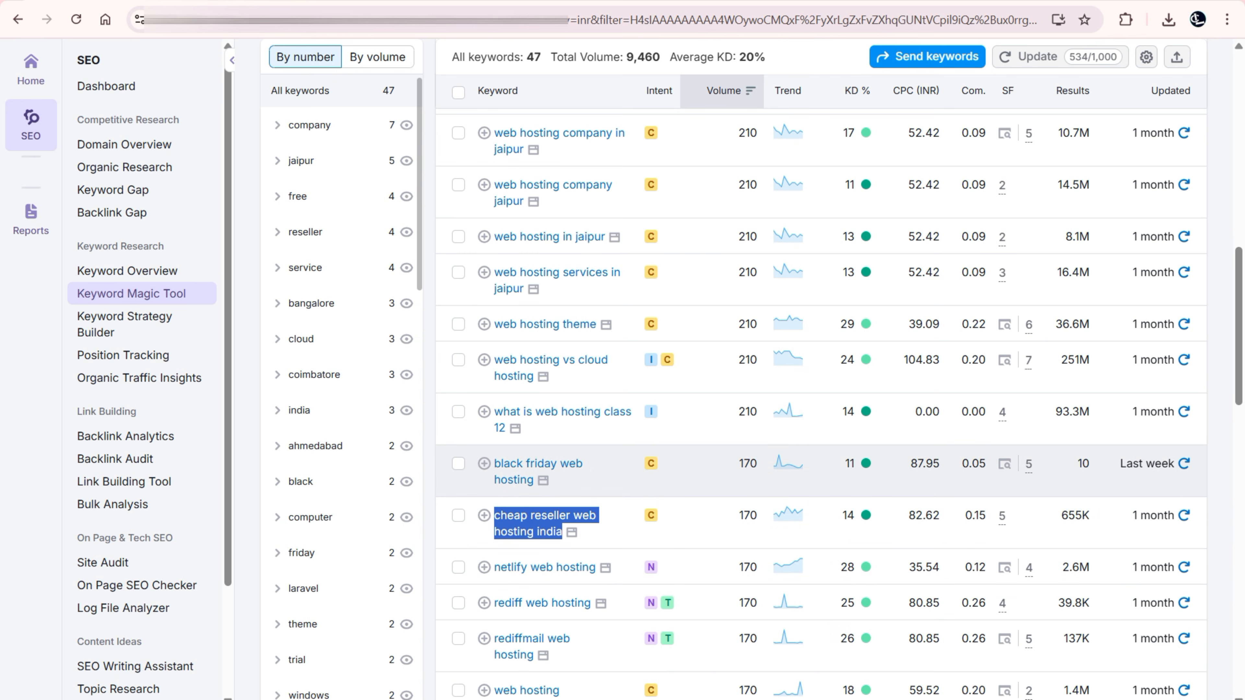
left_click_drag(908, 515, 939, 515)
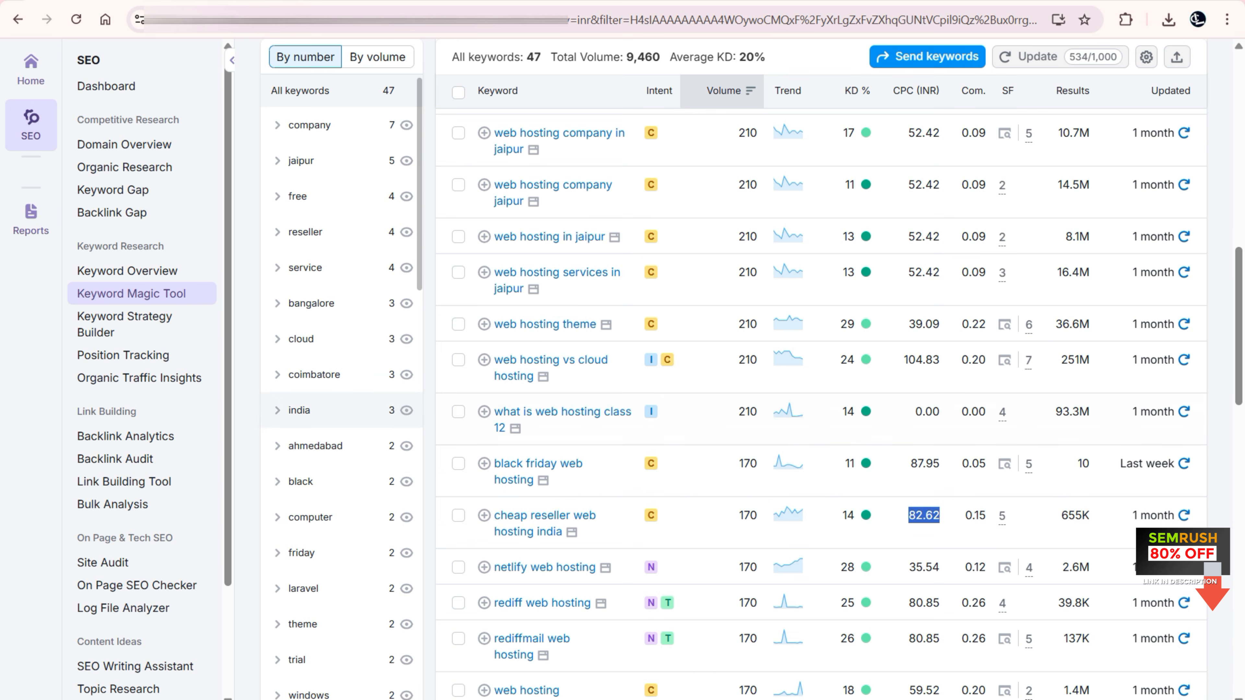
left_click_drag(494, 515, 563, 532)
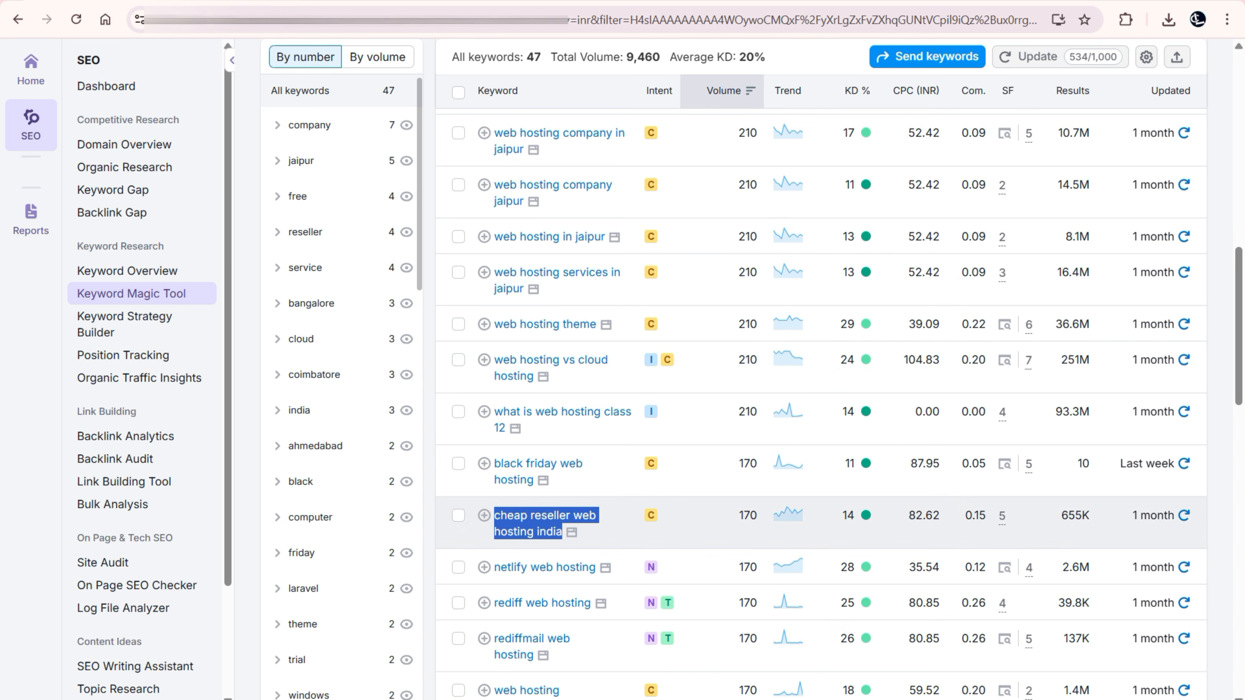
Examine the CPC of the keyword "web hosting vs cloud hosting"
left_click_drag(903, 360, 939, 359)
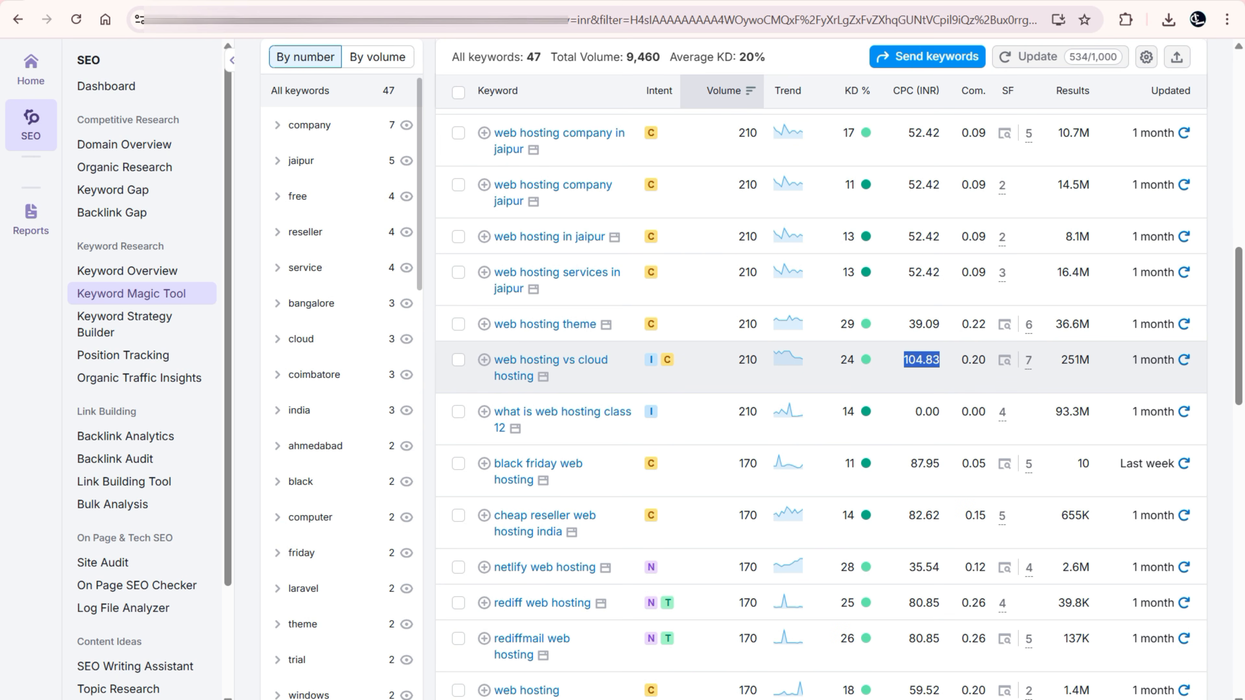
scroll(821, 406, "down", 10)
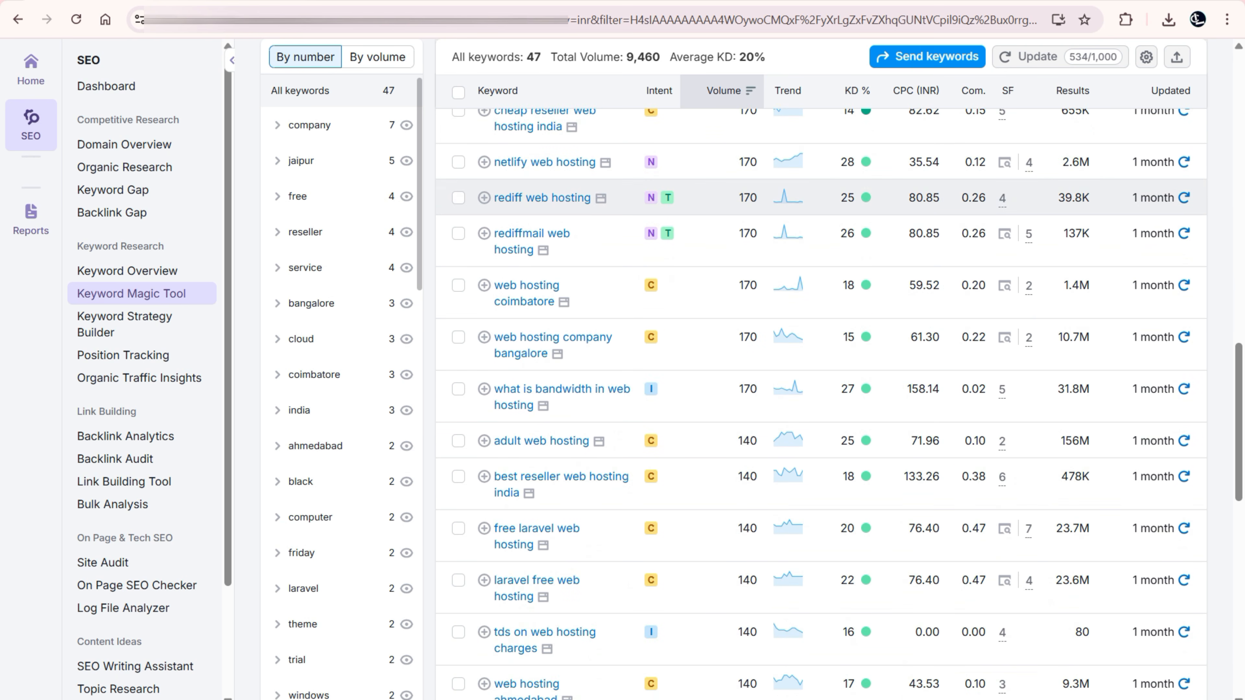
scroll(821, 368, "up", 10)
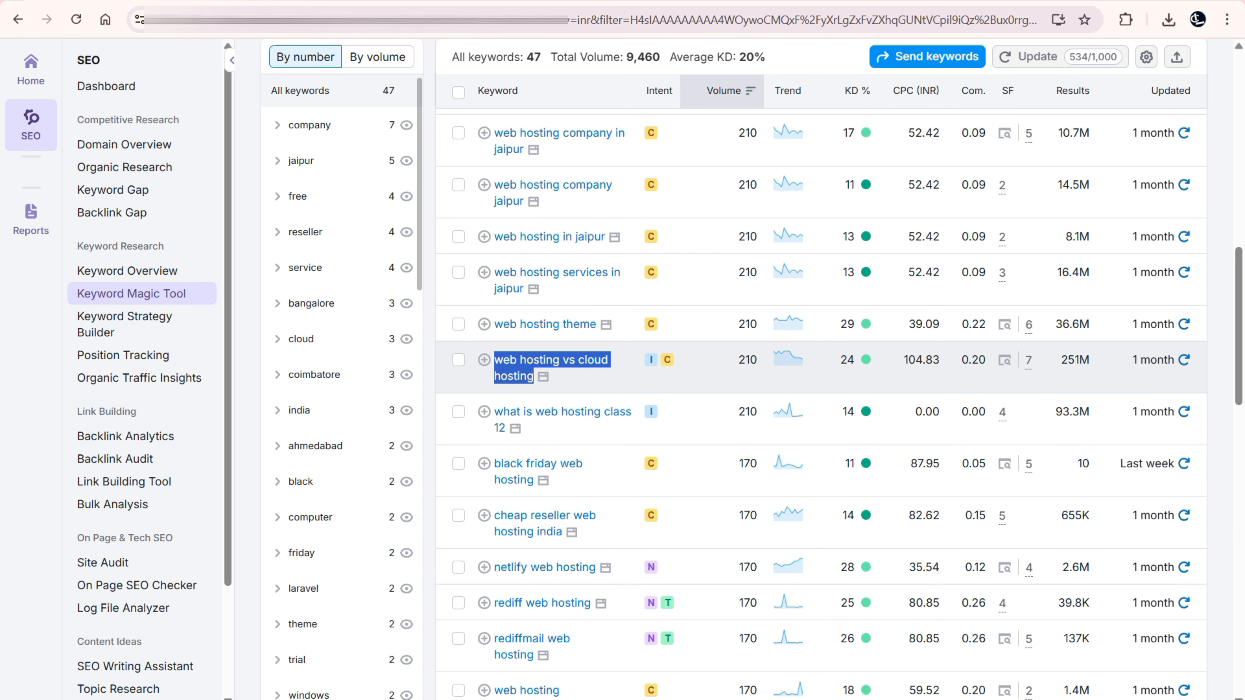
left_click_drag(904, 360, 940, 360)
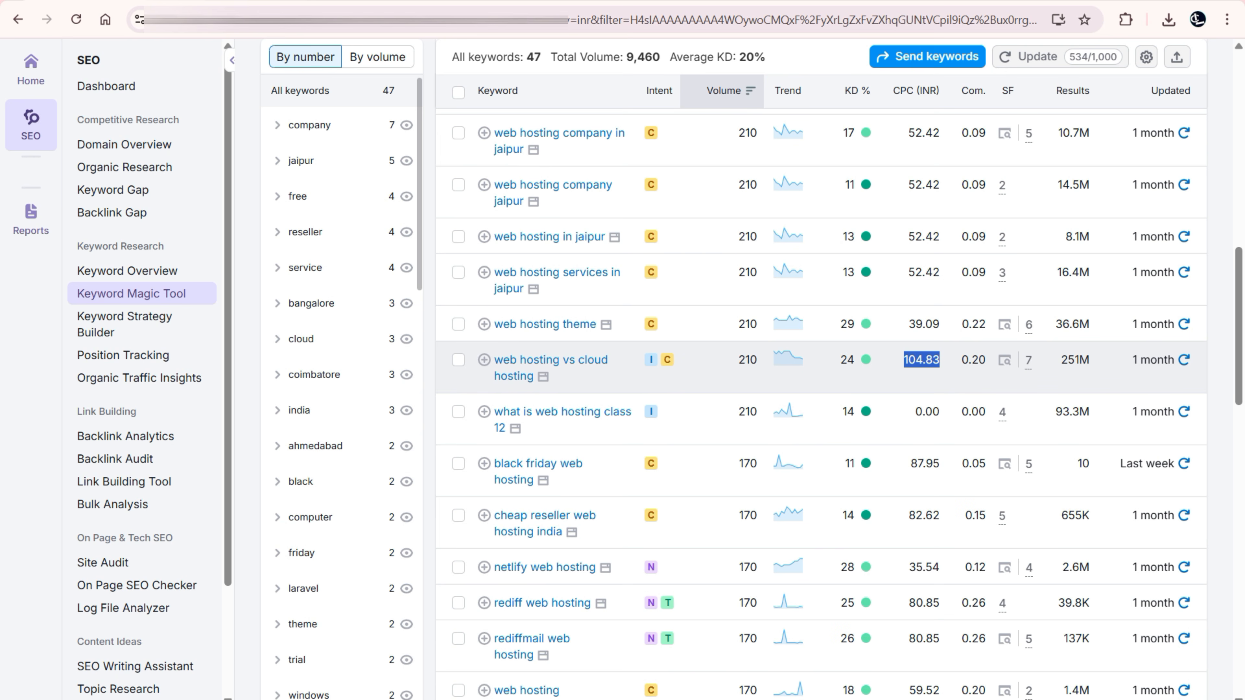
left_click(938, 361)
left_click_drag(904, 361, 940, 360)
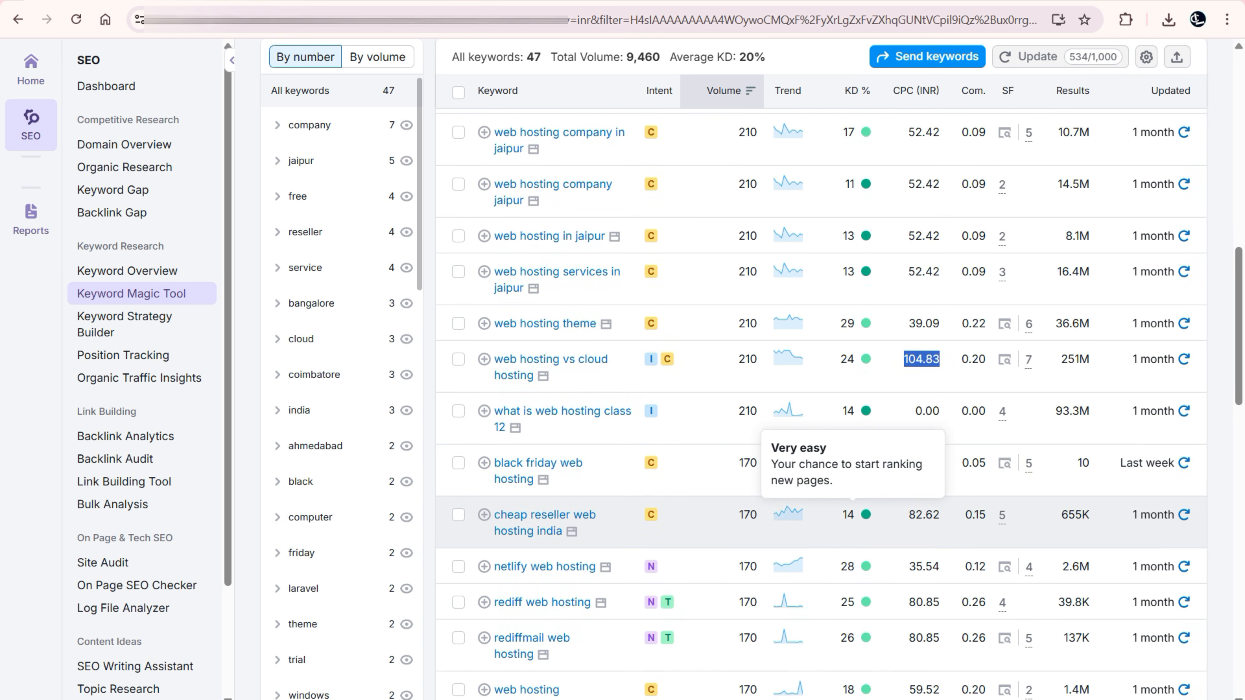
Review the remaining keywords to the end of the list, checking their volume, difficulty and CPC
scroll(866, 475, "down", 5)
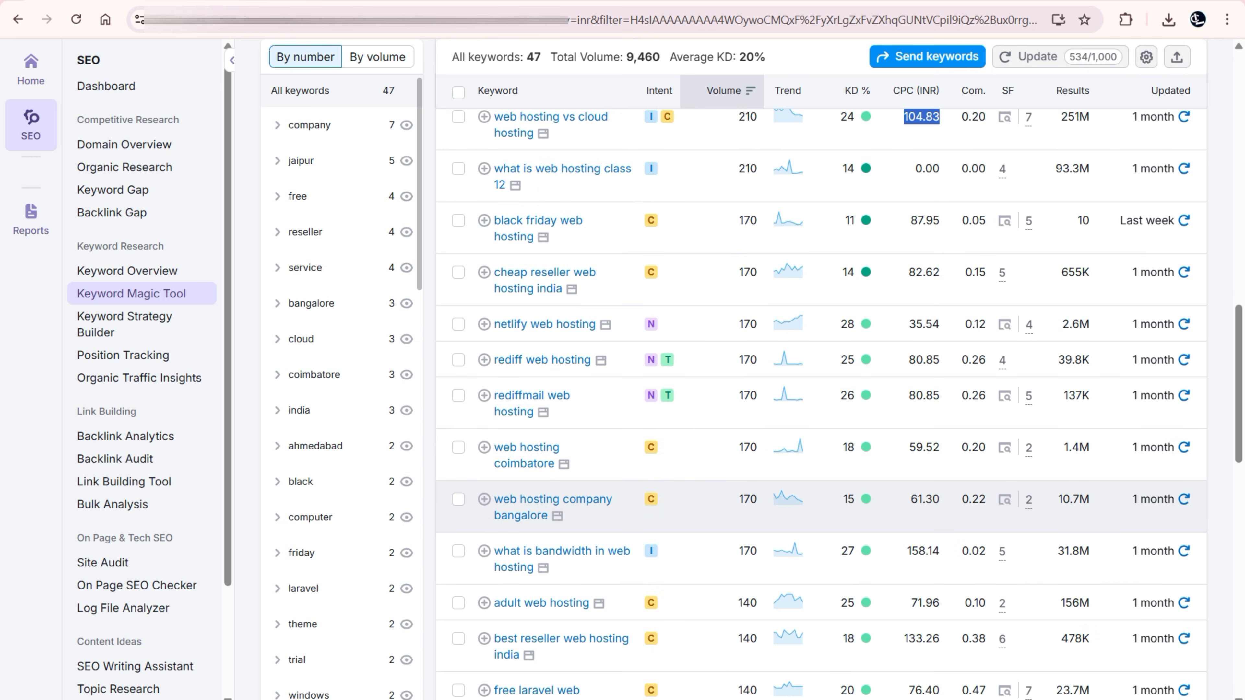
scroll(539, 338, "down", 10)
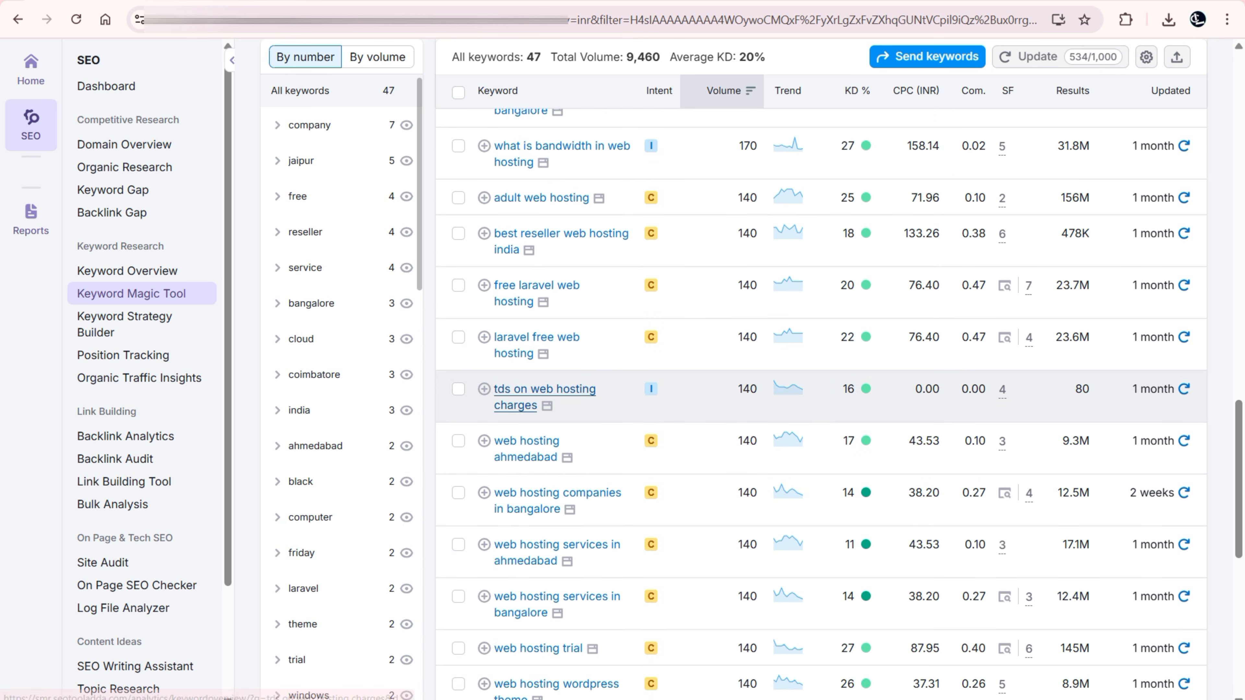
scroll(539, 382, "down", 7)
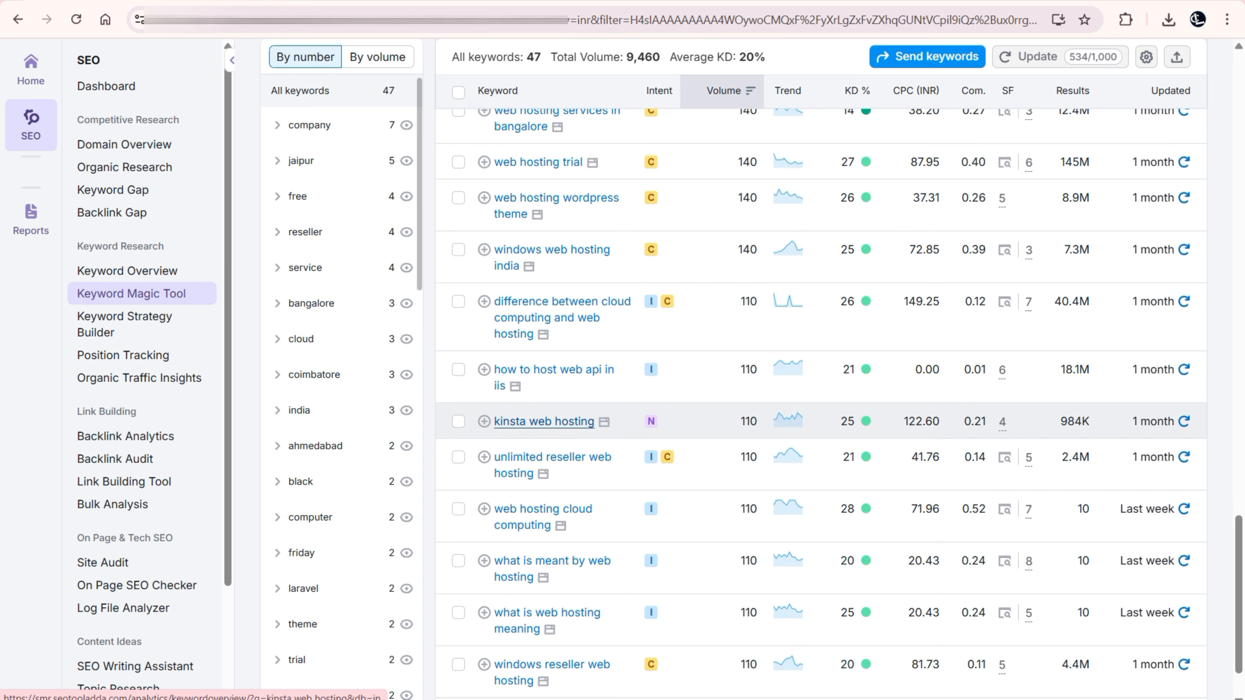
scroll(539, 422, "down", 3)
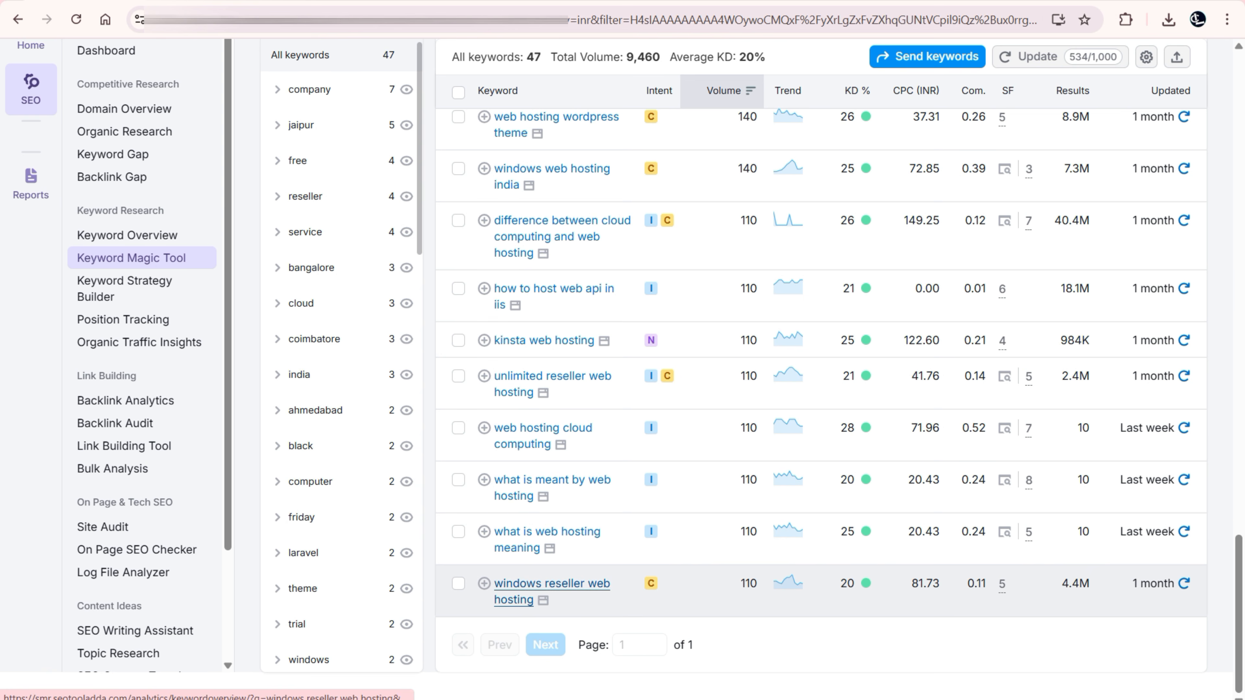
scroll(588, 491, "up", 7)
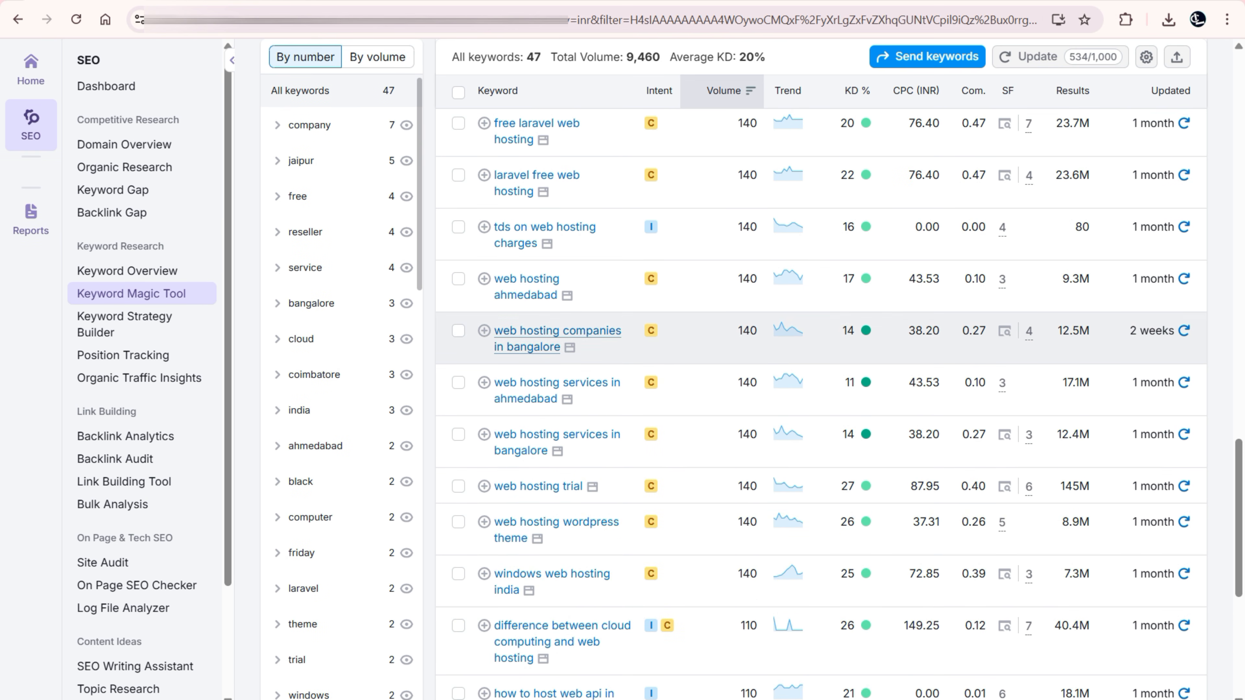
scroll(589, 383, "up", 3)
scroll(554, 363, "down", 5)
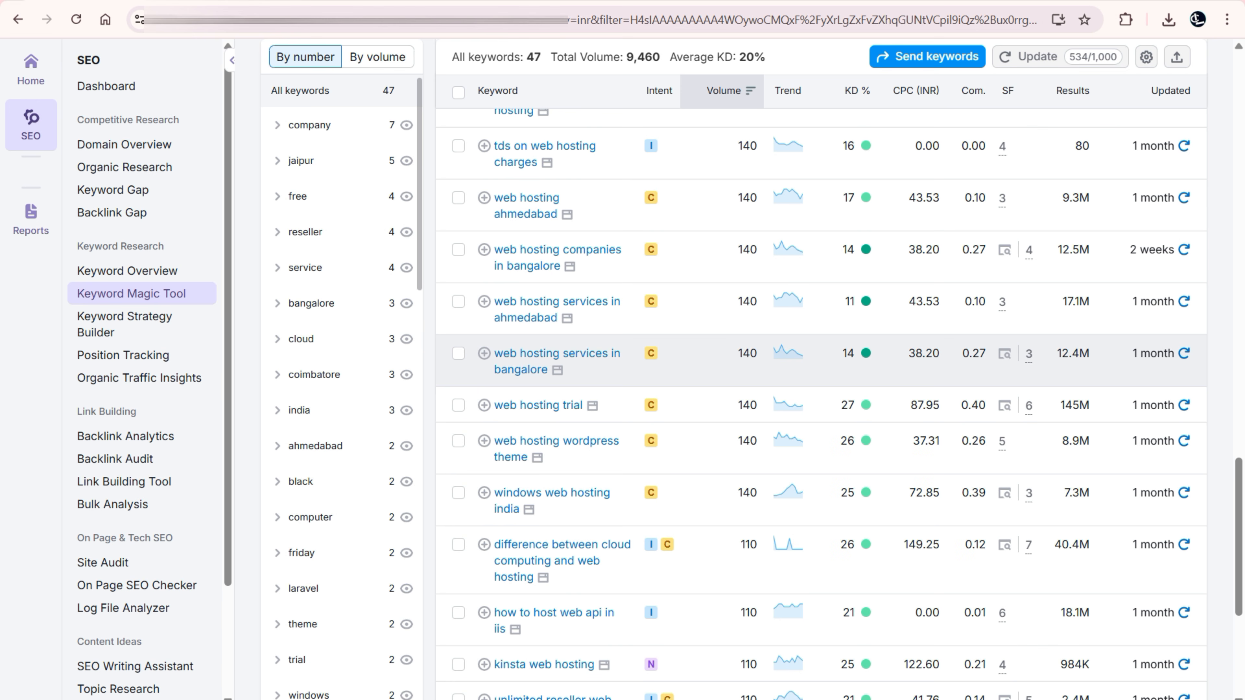
scroll(553, 362, "up", 6)
scroll(554, 392, "up", 9)
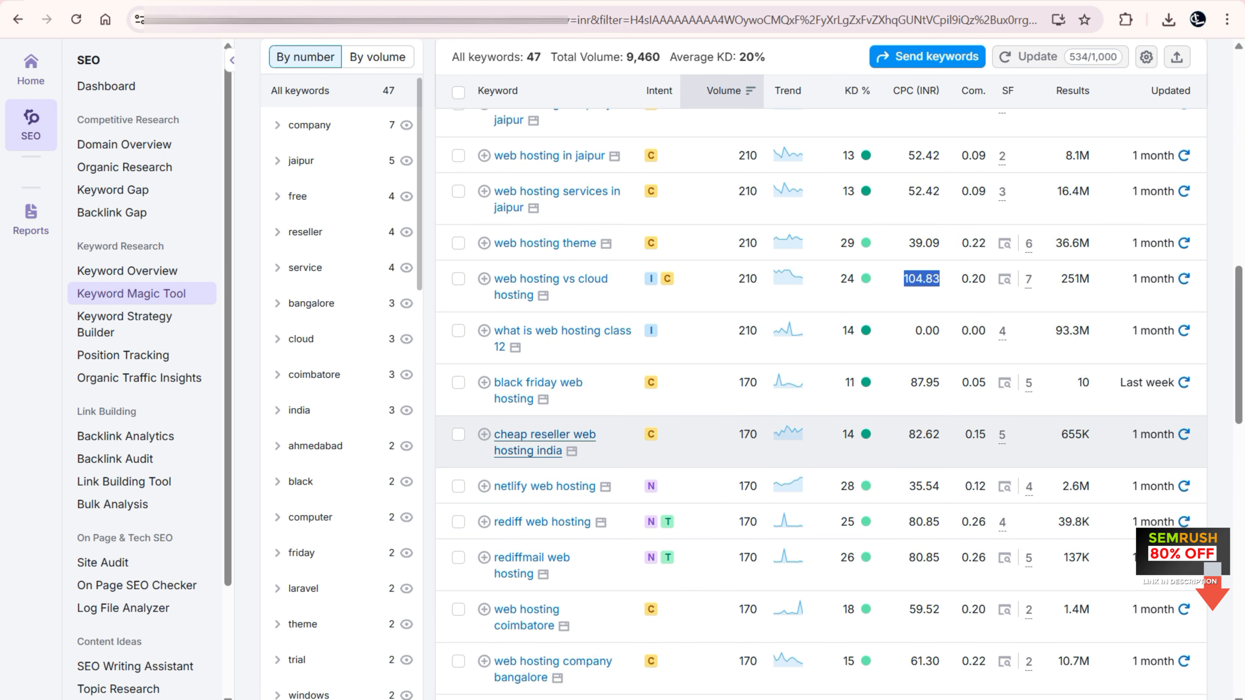
Select the keyword text "cheap reseller web hosting india" and switch to the incognito browser window with Google
left_click(564, 444)
left_click_drag(494, 435, 562, 450)
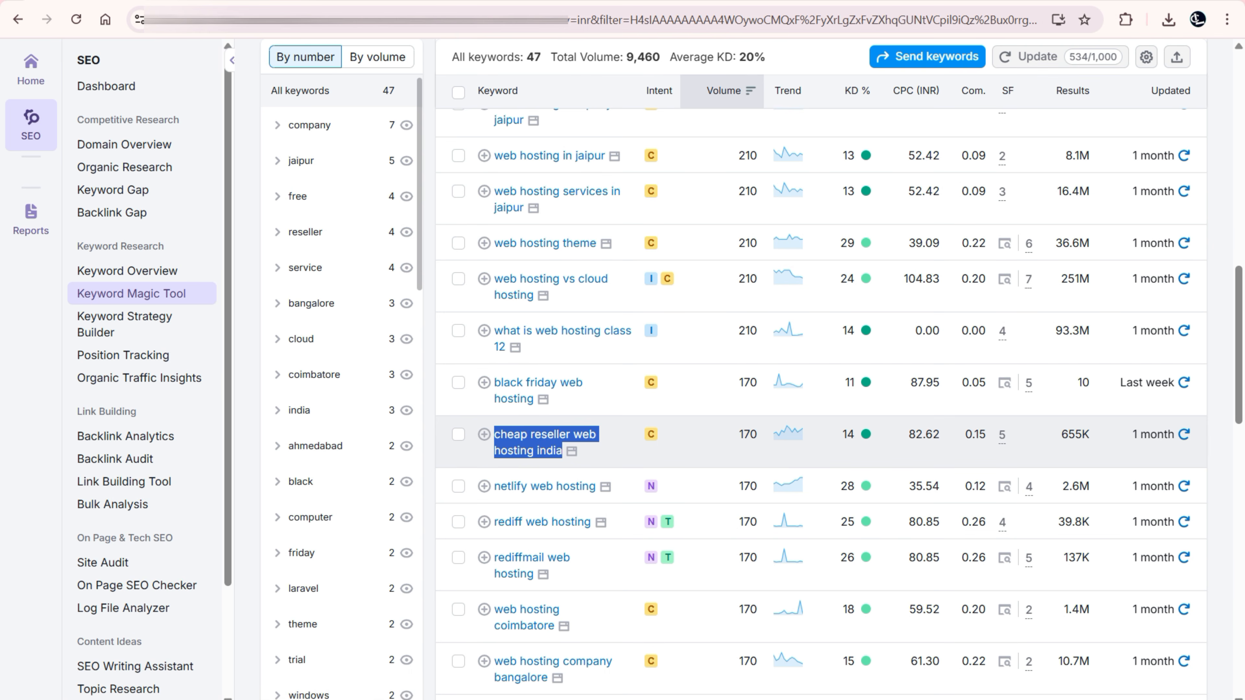
left_click(866, 662)
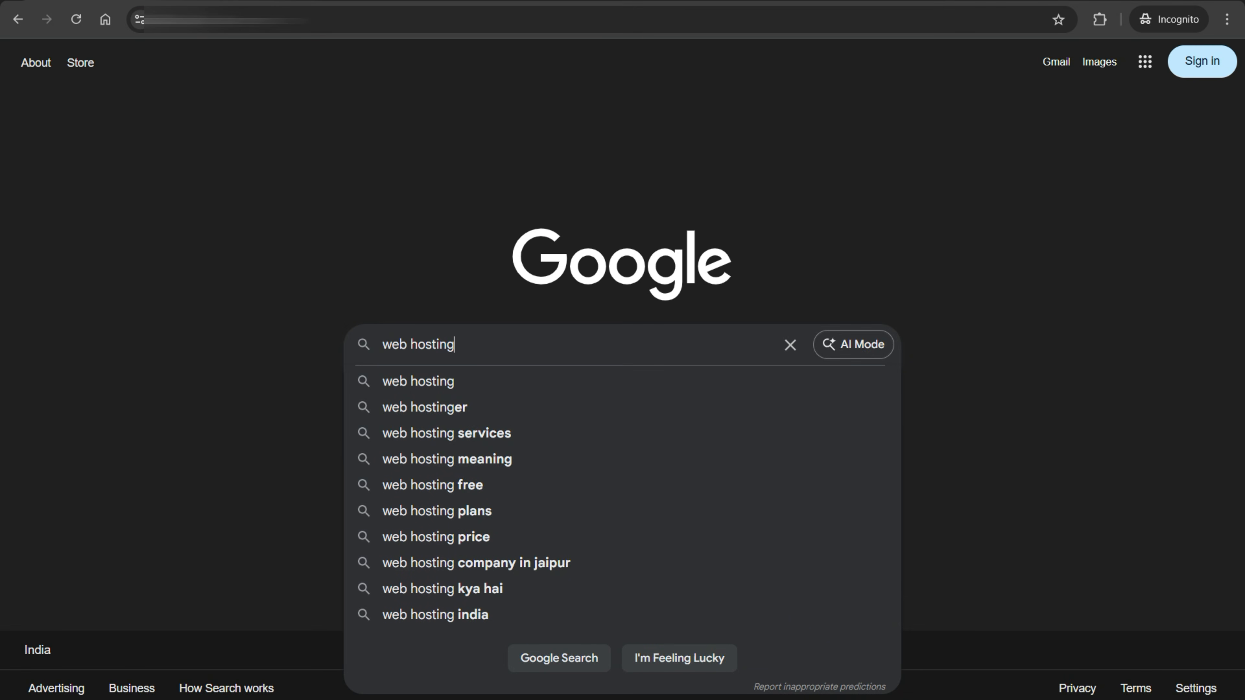
Replace the Google query with "cheap reseller web hosting india" and run the search
key("ctrl+a")
key("BackSpace")
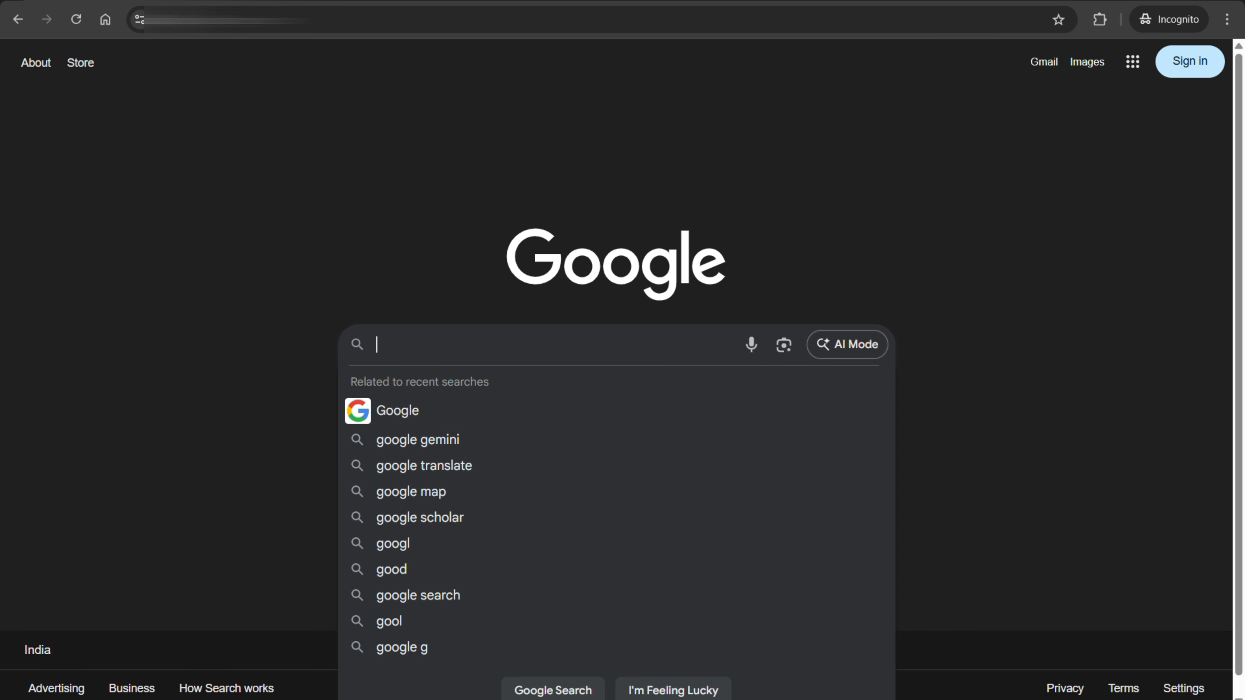
key("alt+Tab")
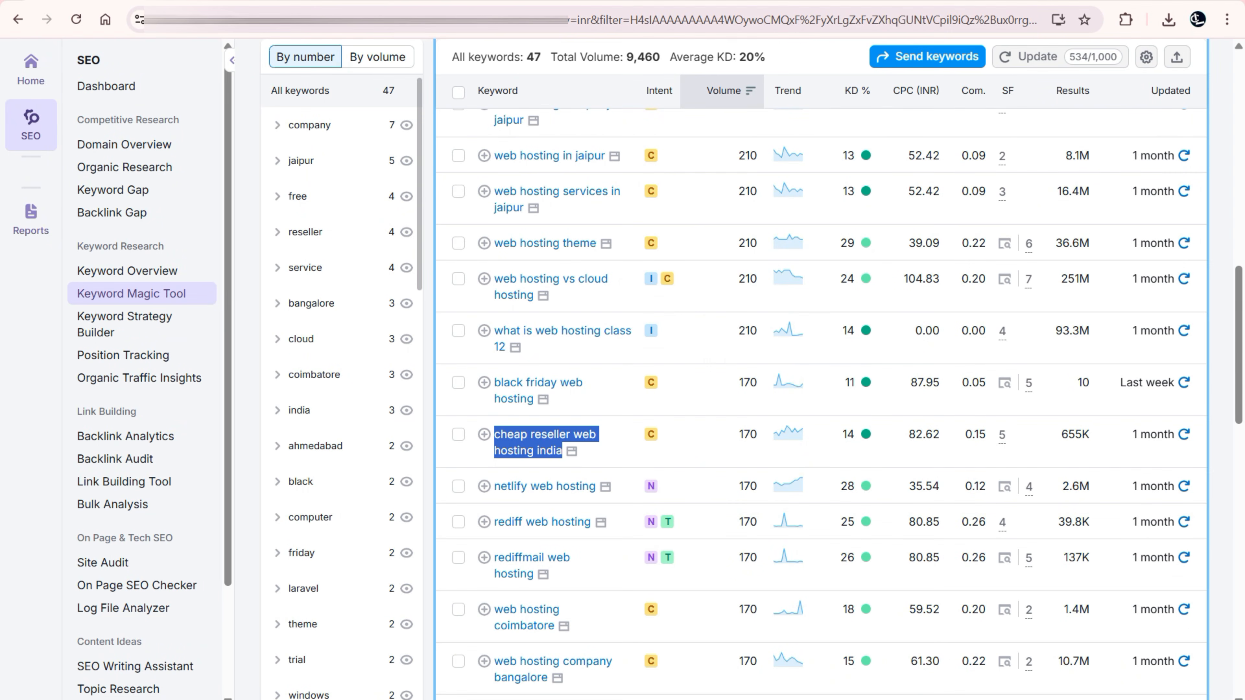
key("alt+Tab")
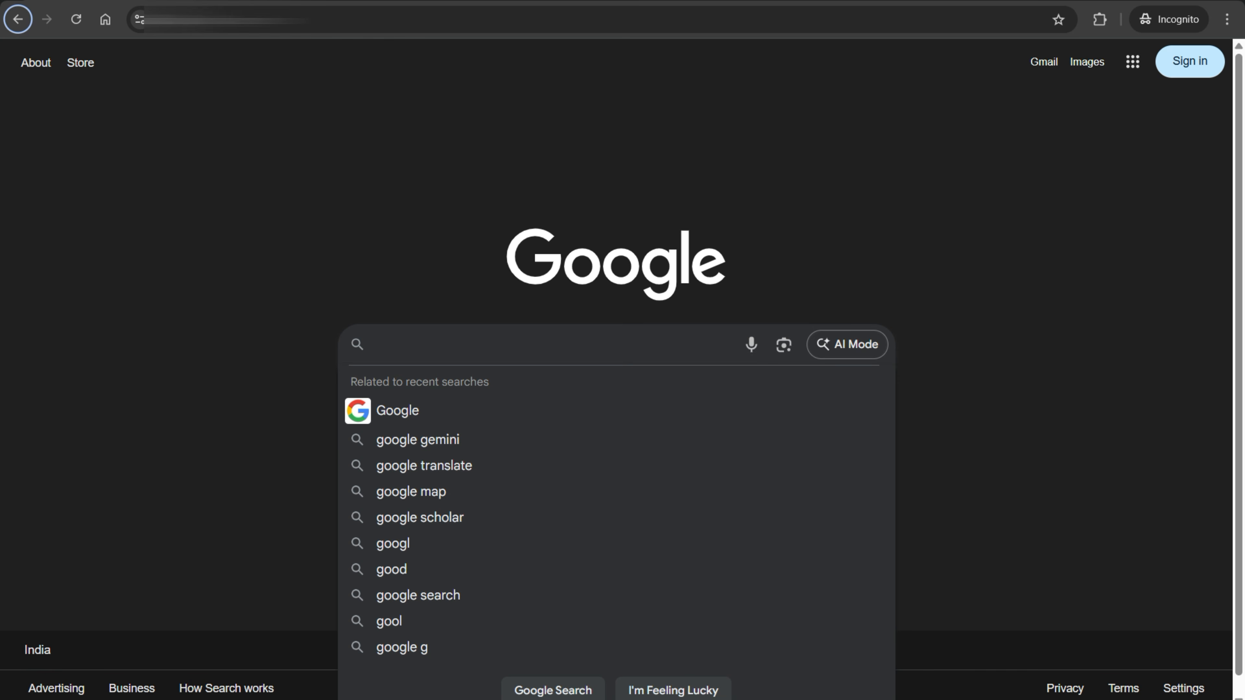
type("che")
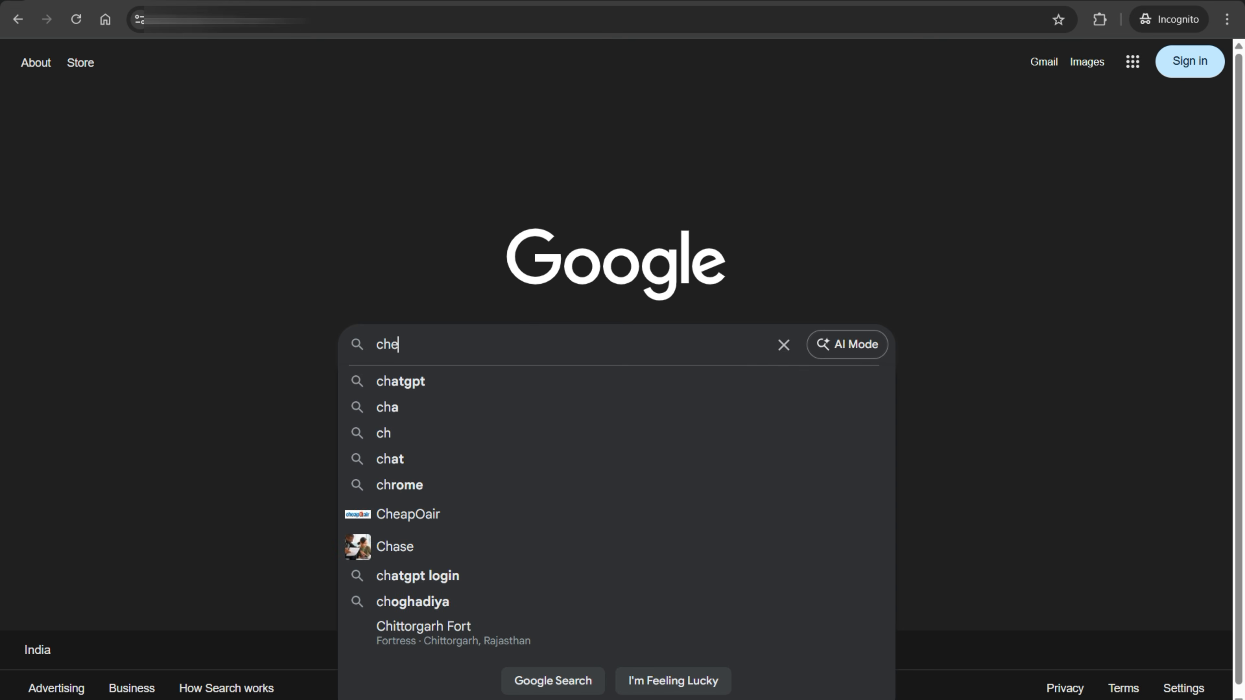
type("ap reseller we")
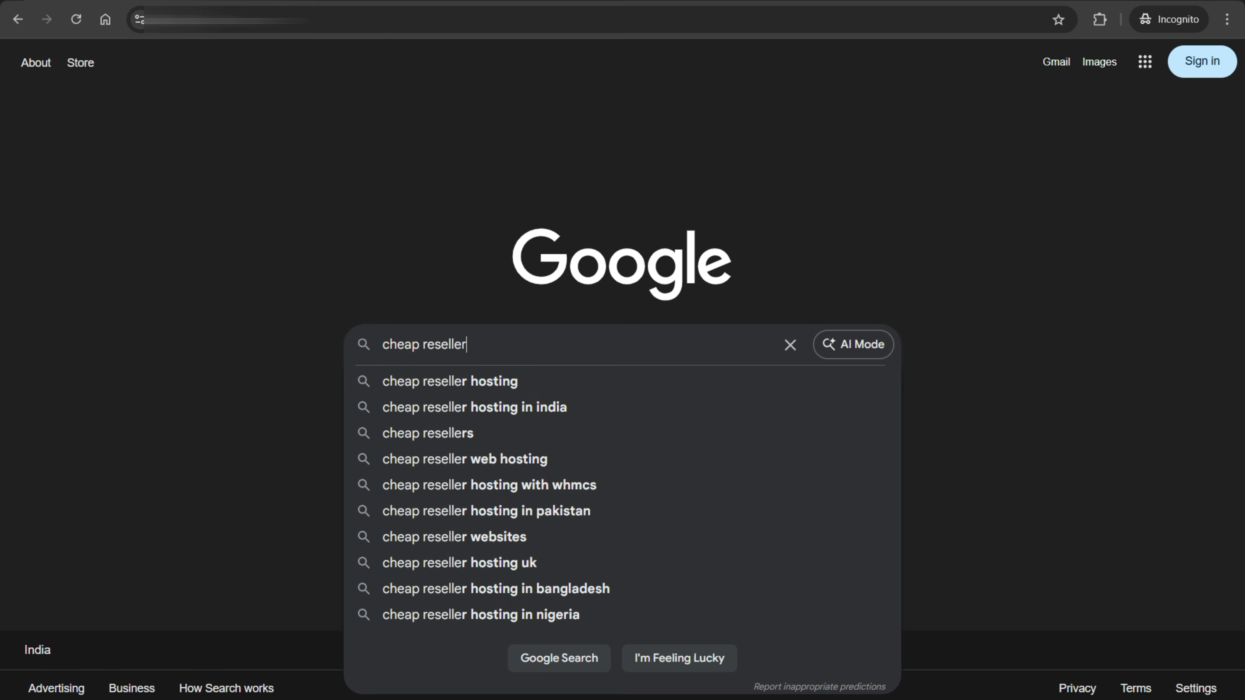
type("b hosting")
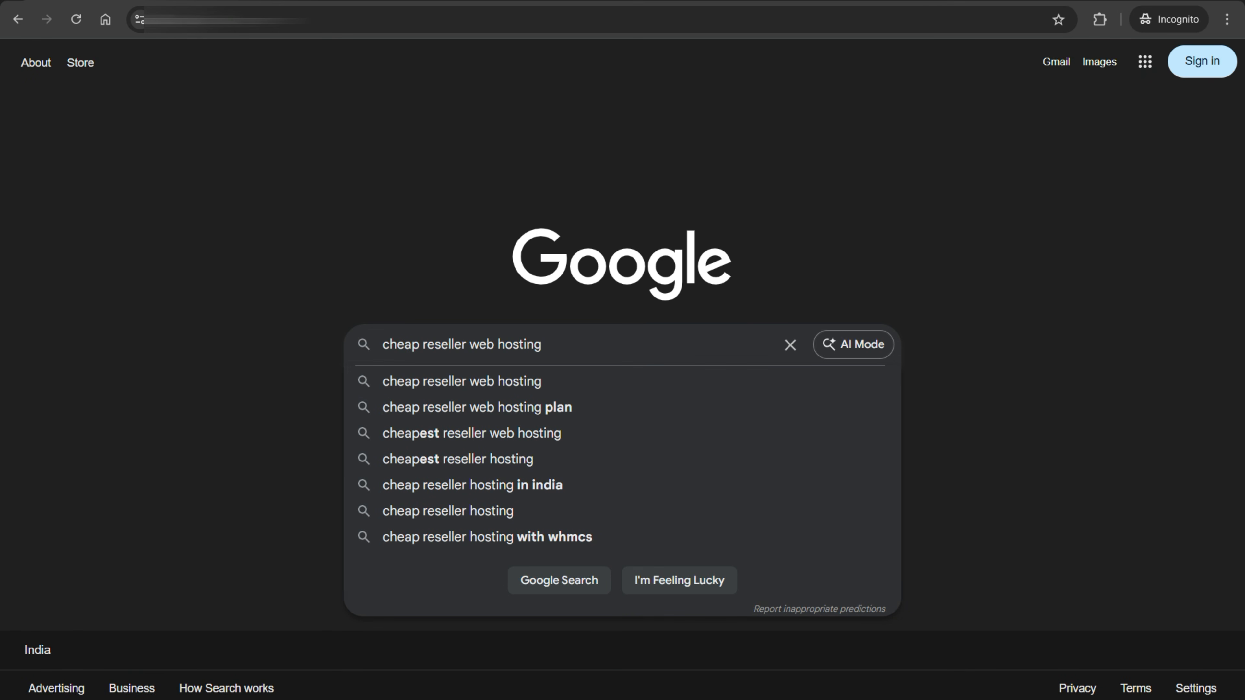
type("in")
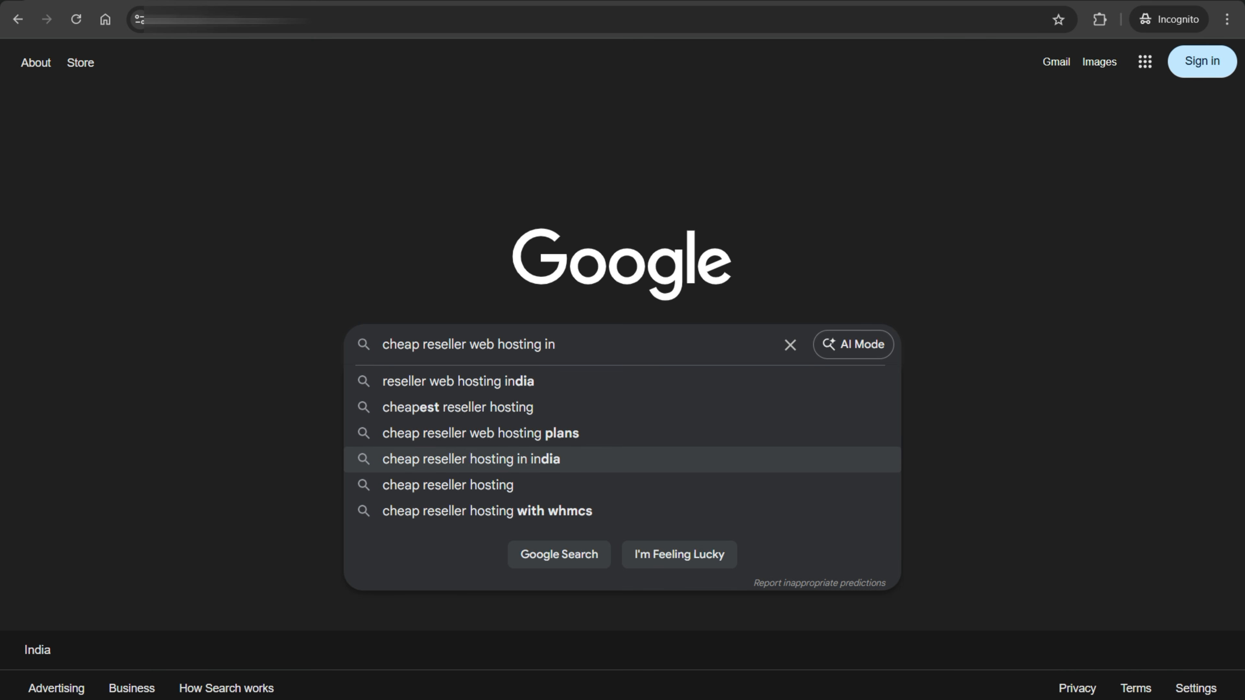
type("dia")
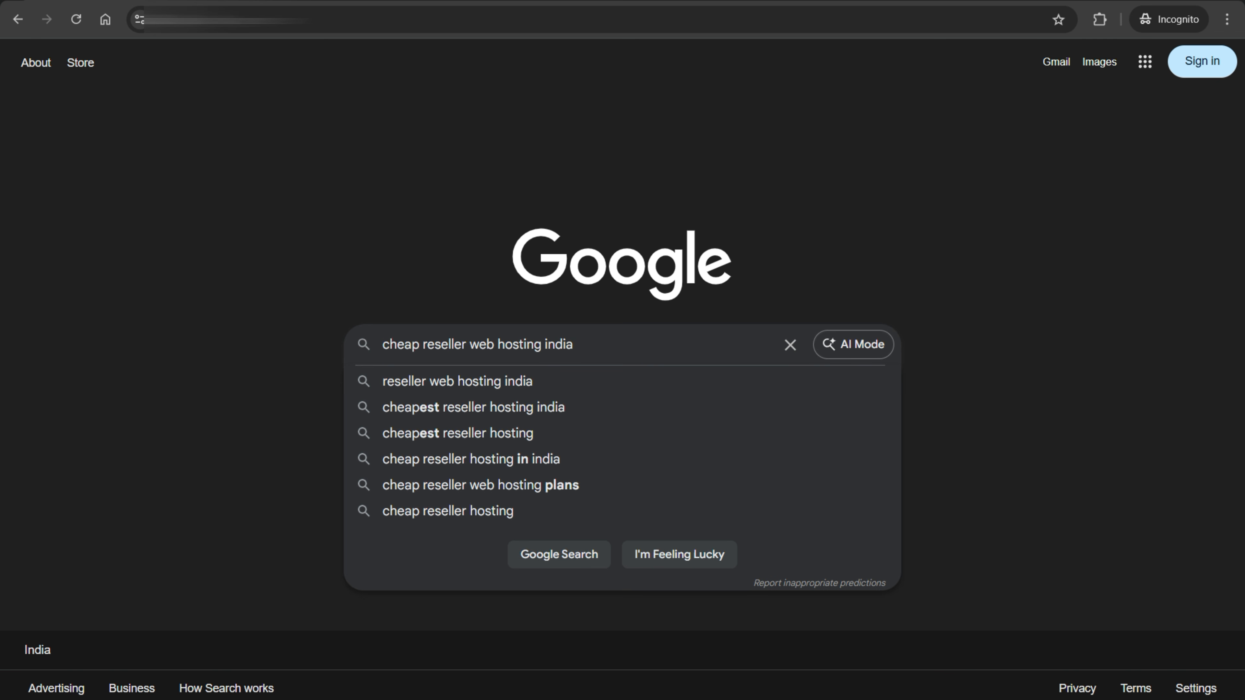
left_click_drag(573, 345, 381, 344)
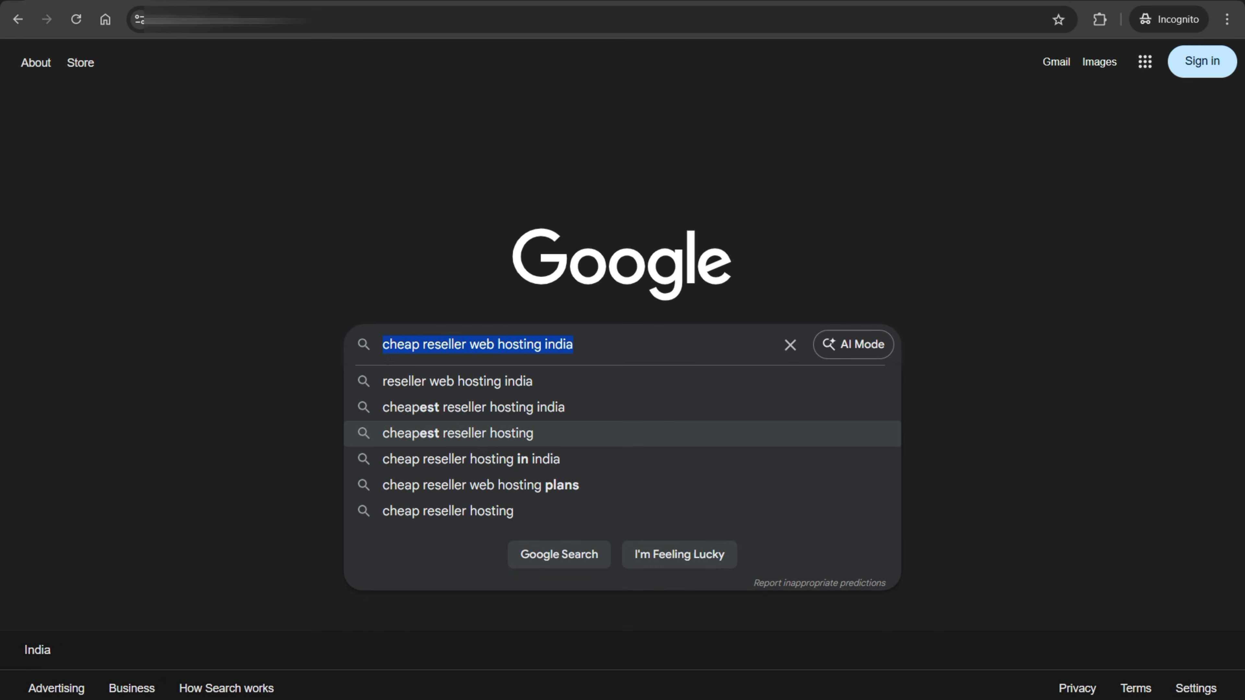
key("Return")
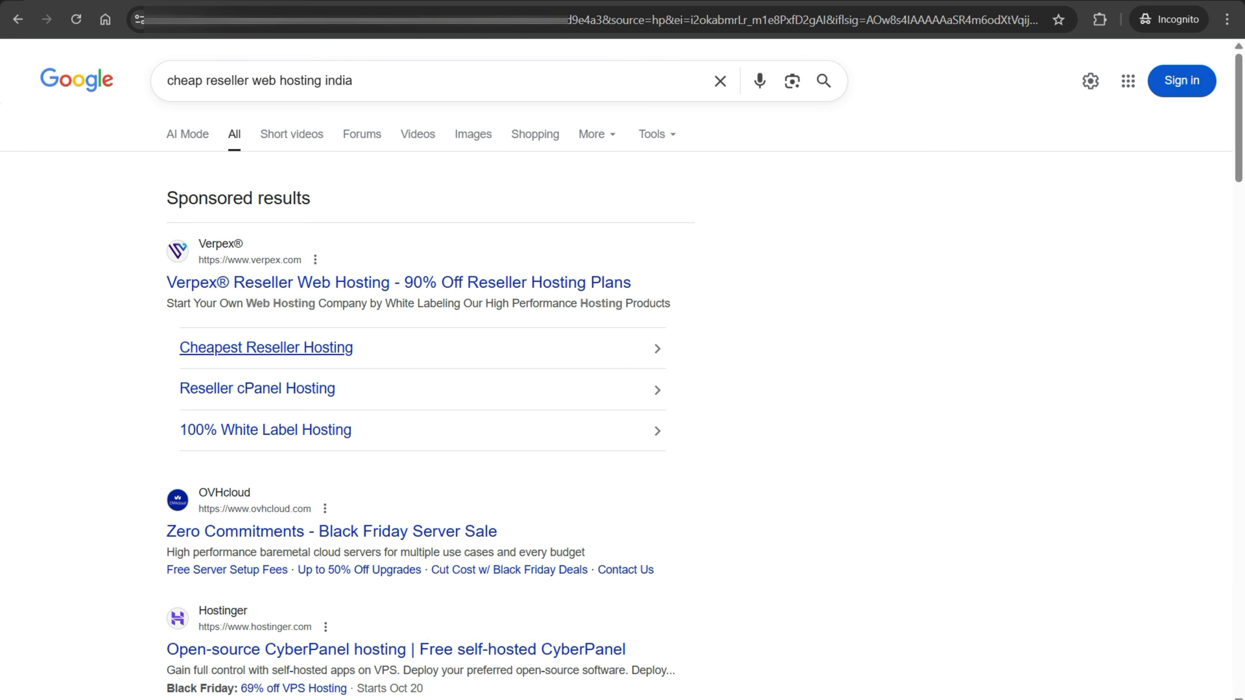
Check the number of Google results for the query and review the sponsored and organic listings down the results page
left_click(657, 134)
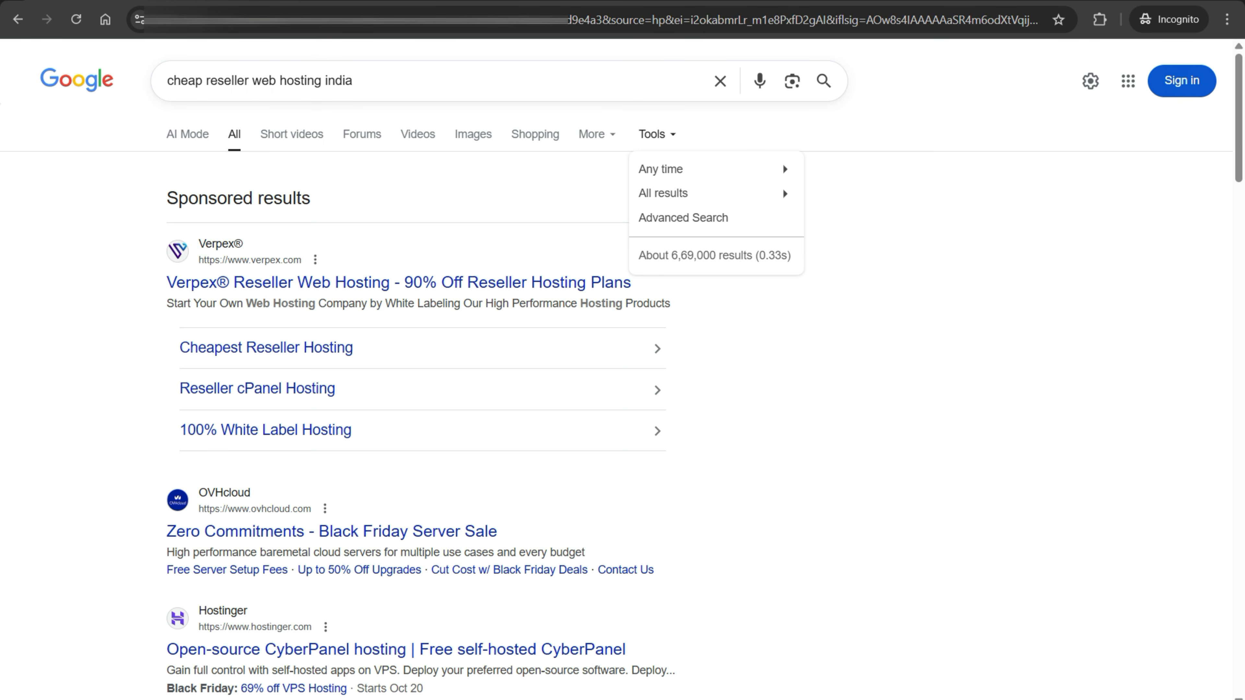
scroll(783, 188, "down", 20)
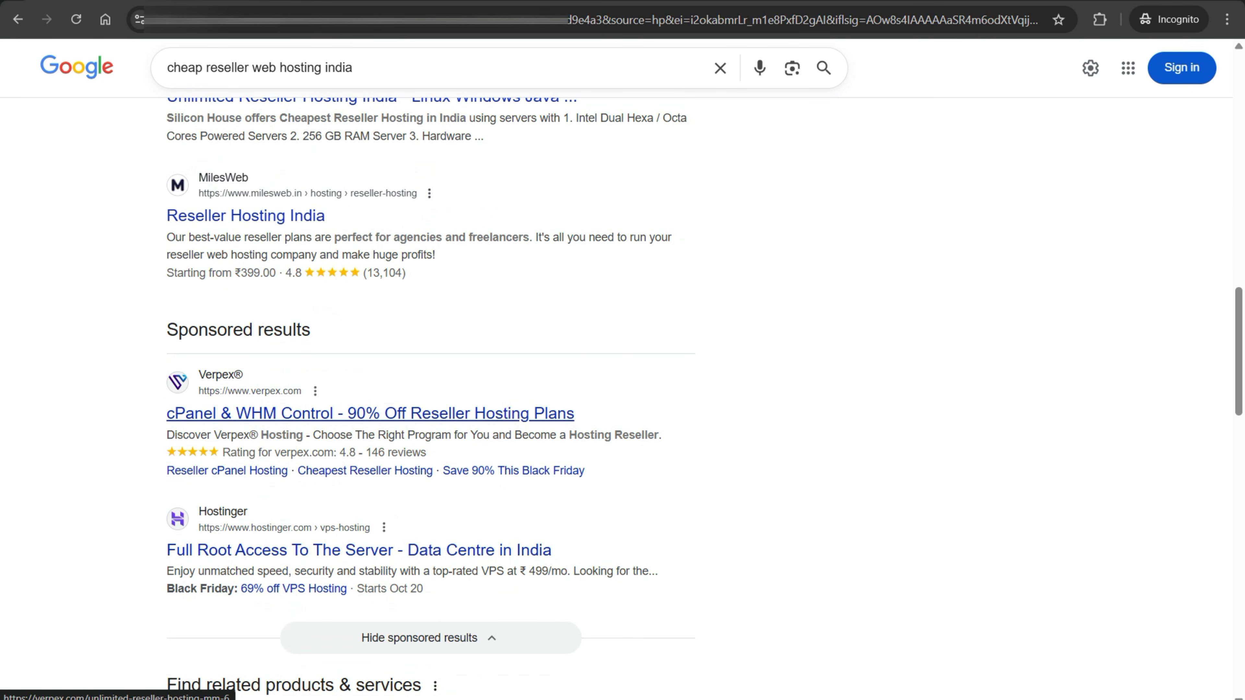
scroll(251, 218, "down", 10)
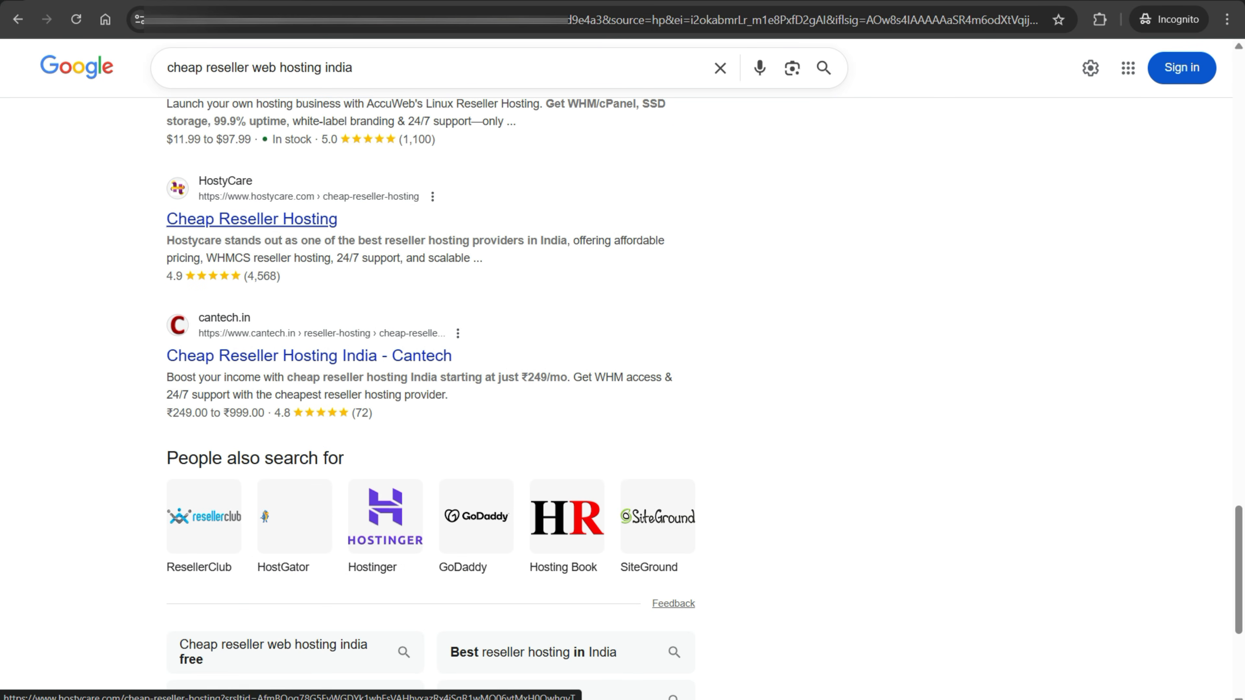
scroll(251, 219, "up", 10)
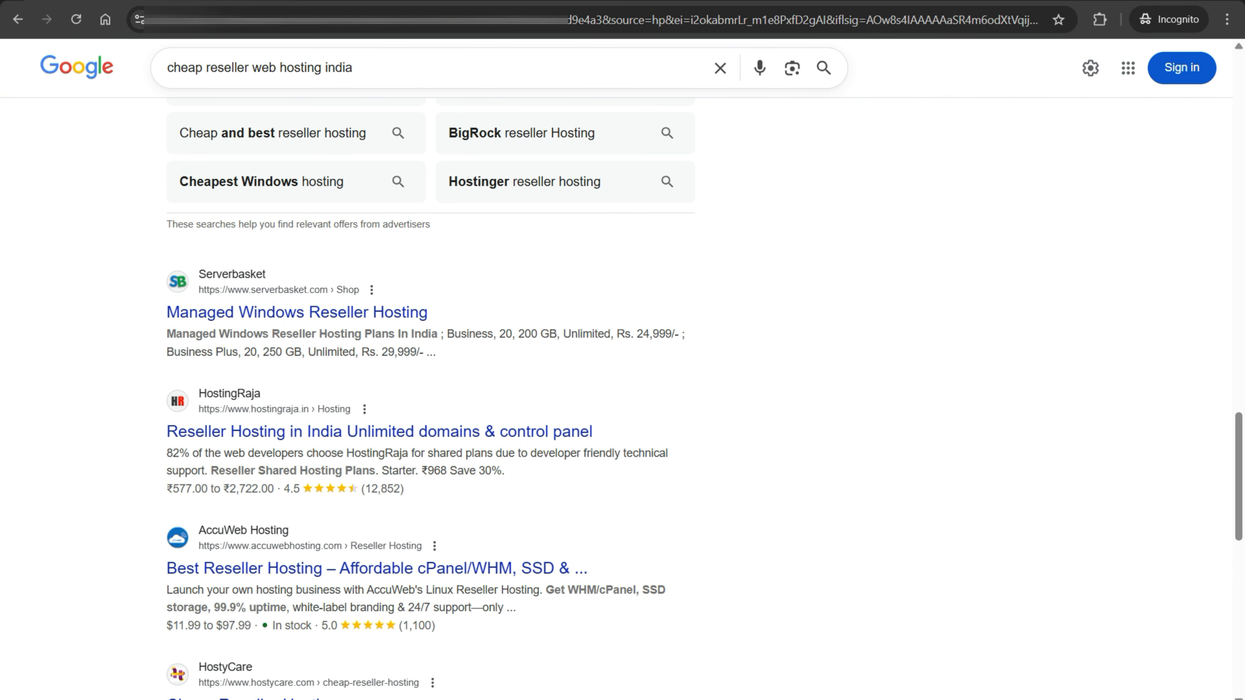
scroll(431, 393, "up", 13)
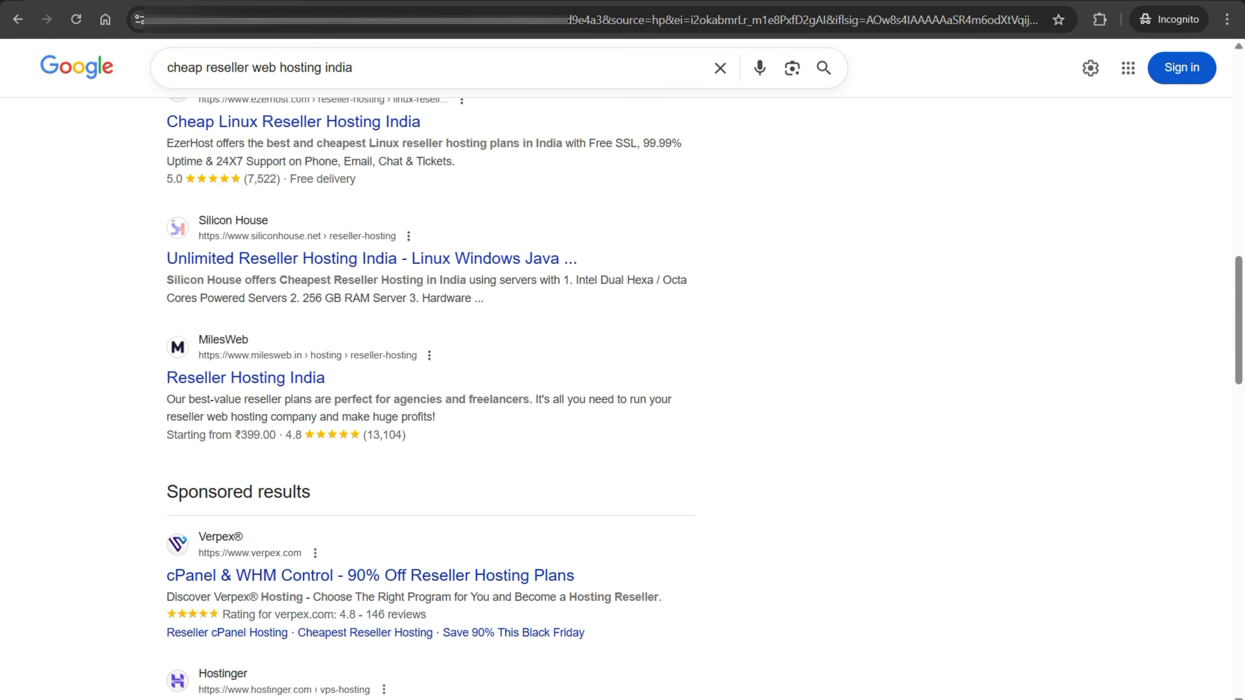
scroll(430, 392, "up", 6)
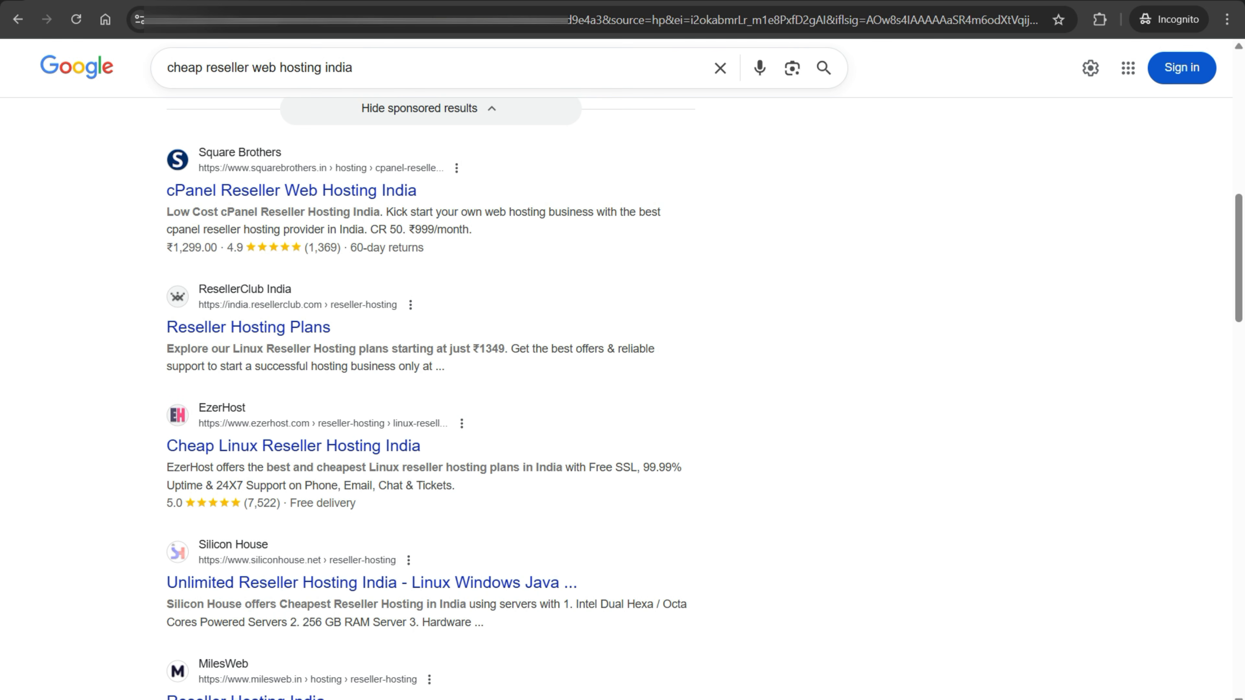
scroll(430, 392, "up", 5)
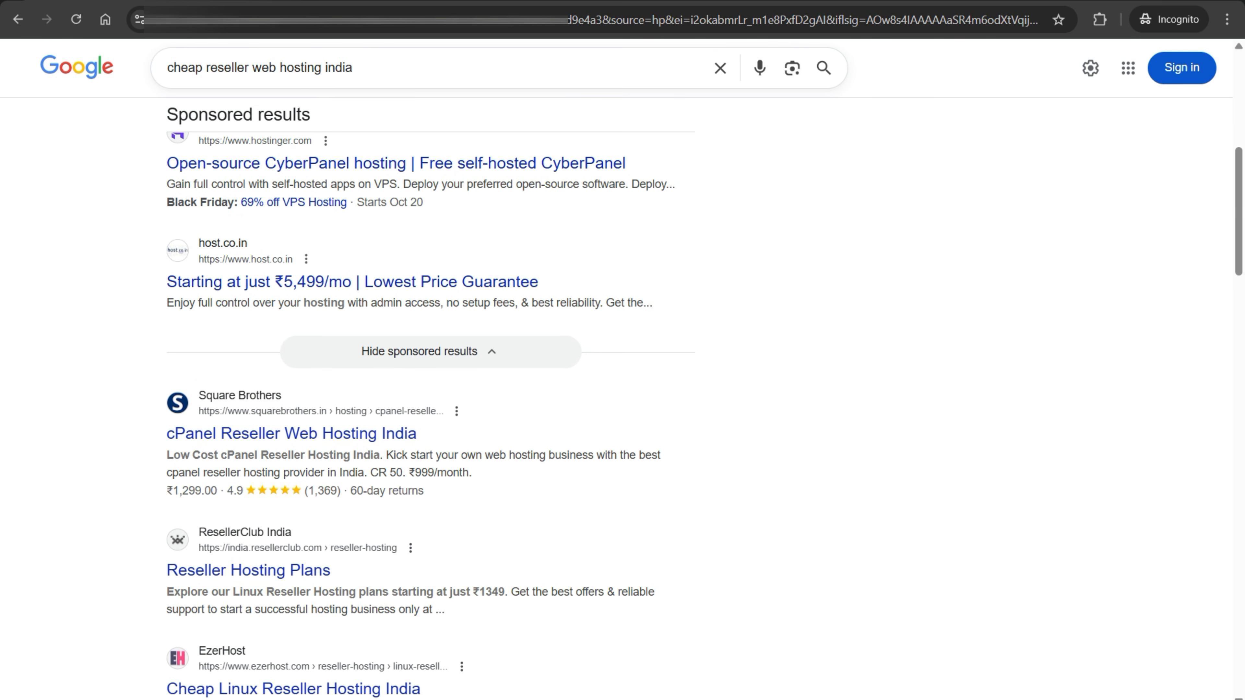
scroll(358, 410, "up", 6)
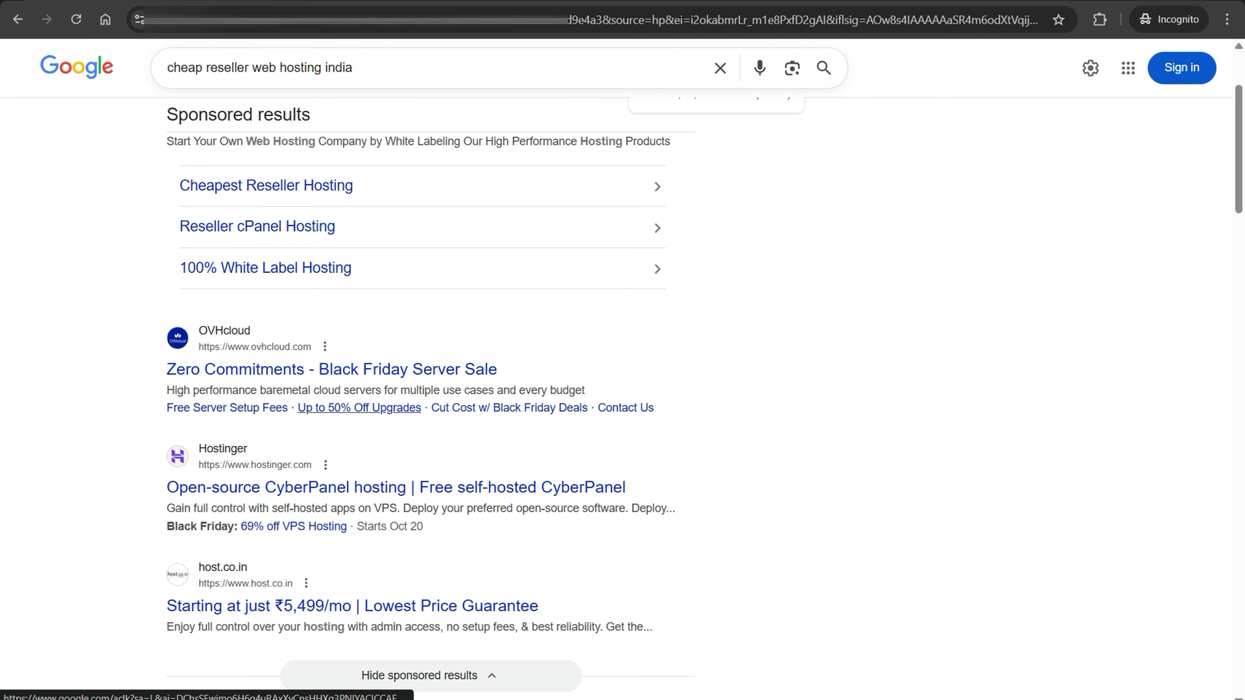
scroll(359, 410, "up", 3)
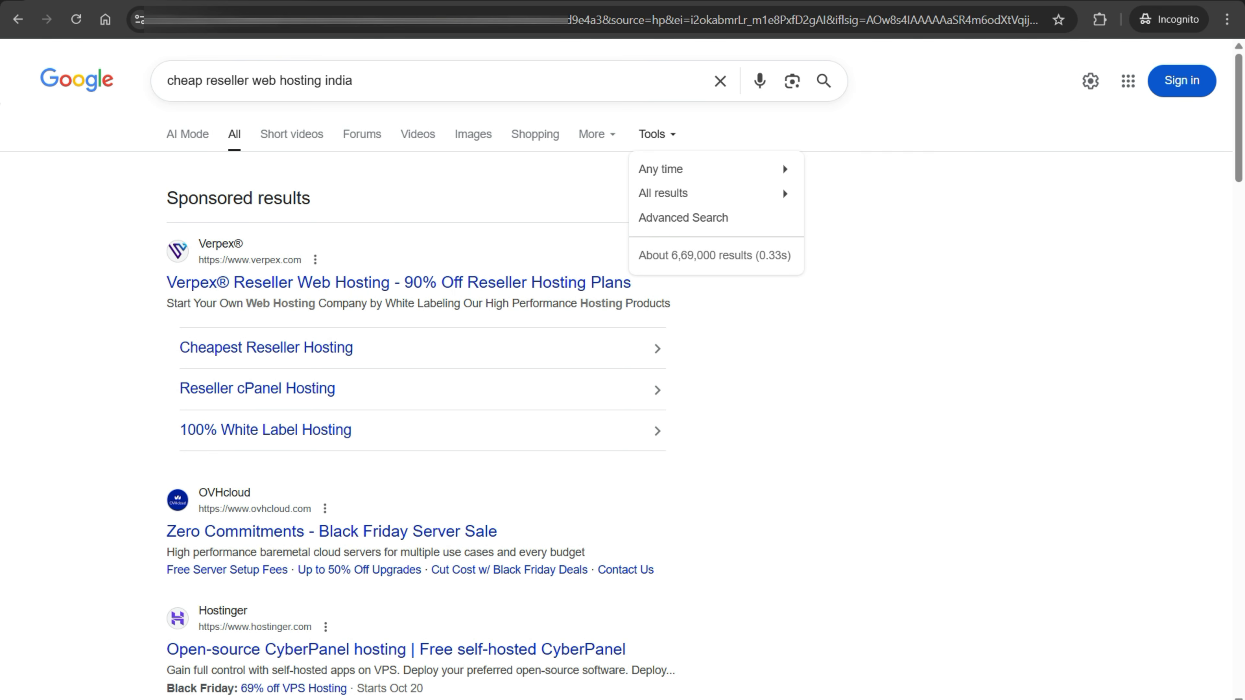
key("Escape")
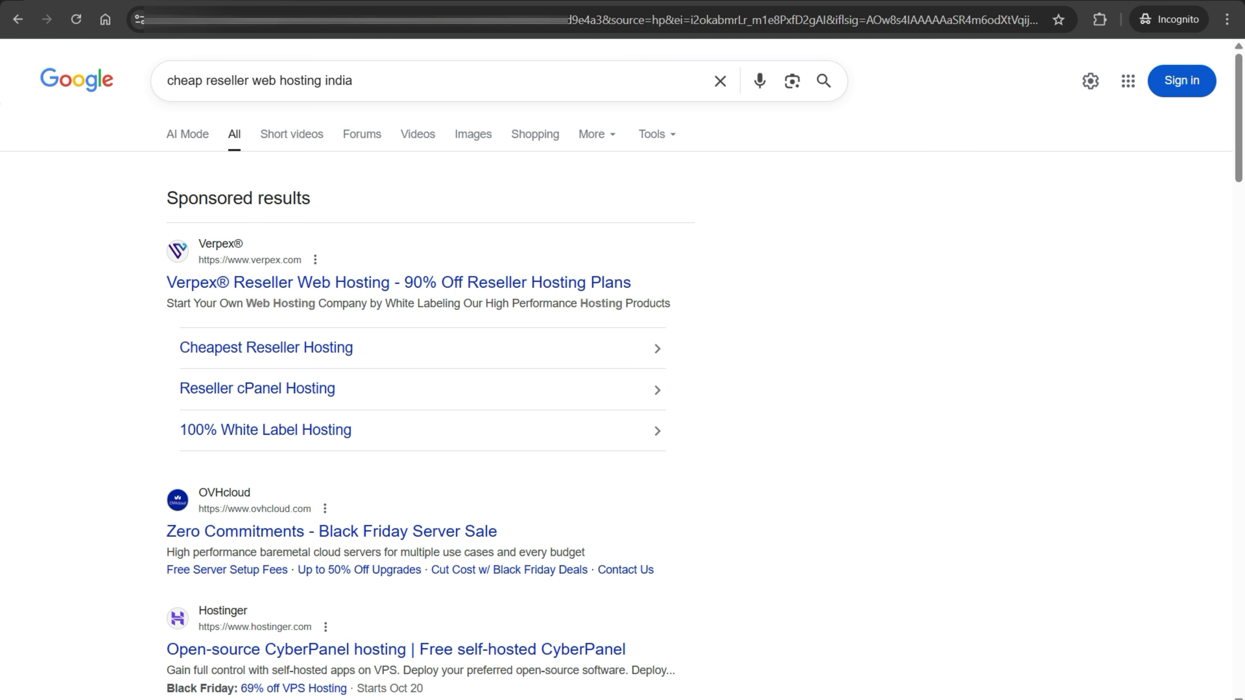
Examine the sponsored listings above the first organic results, and switch back to the Semrush keyword list
scroll(265, 352, "down", 5)
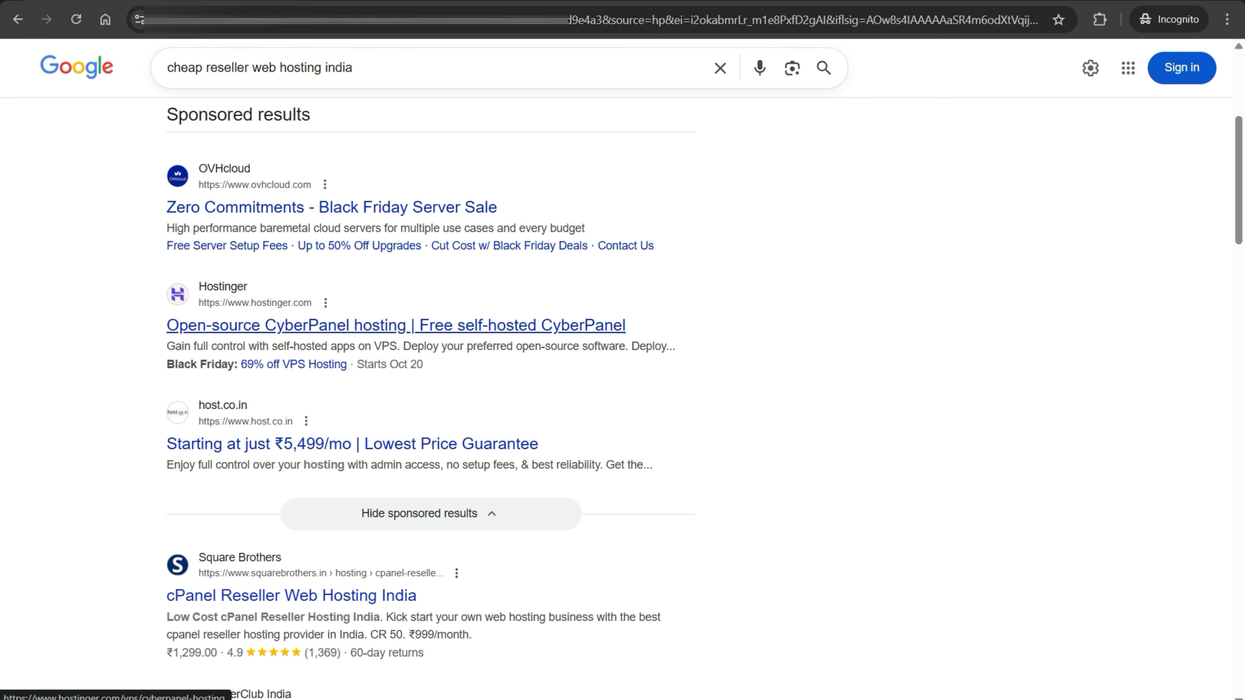
scroll(510, 408, "up", 3)
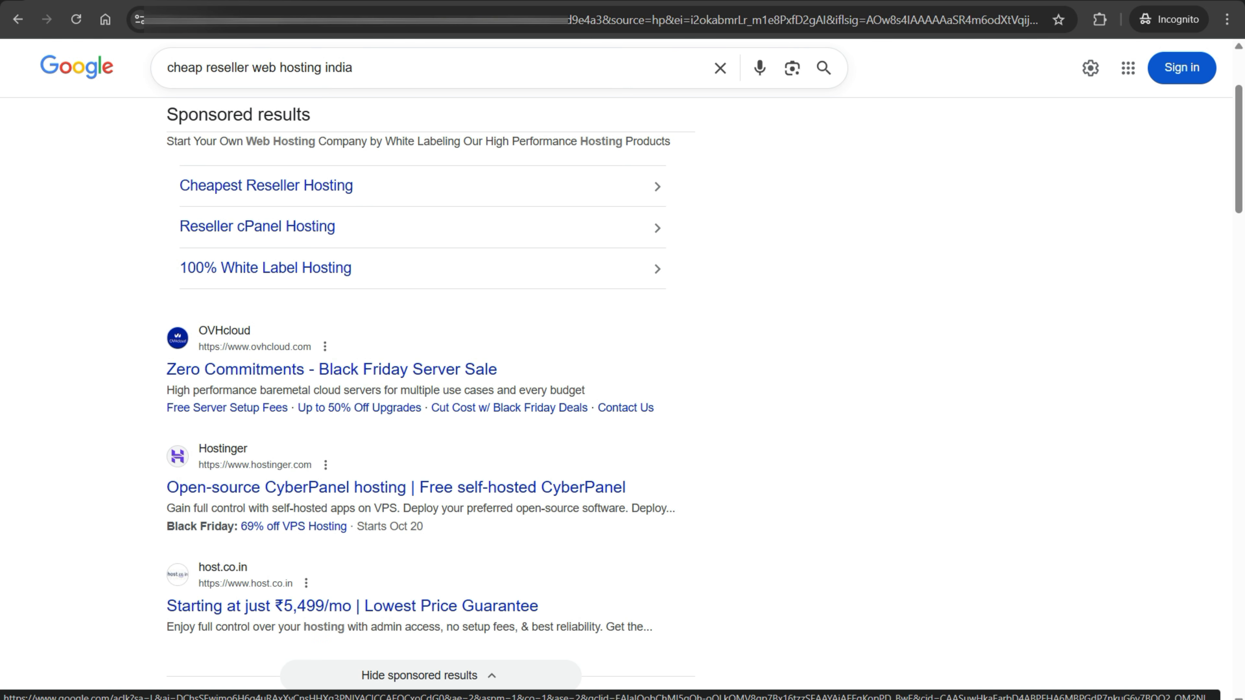
scroll(294, 347, "up", 3)
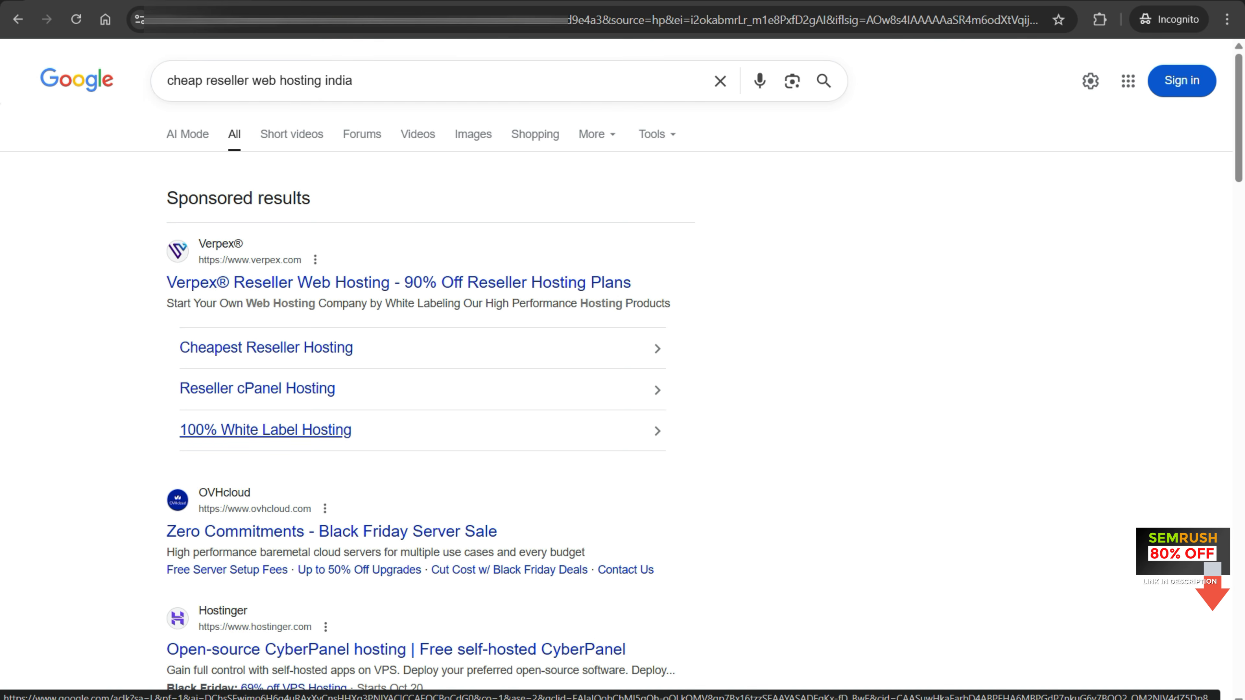
scroll(343, 431, "down", 6)
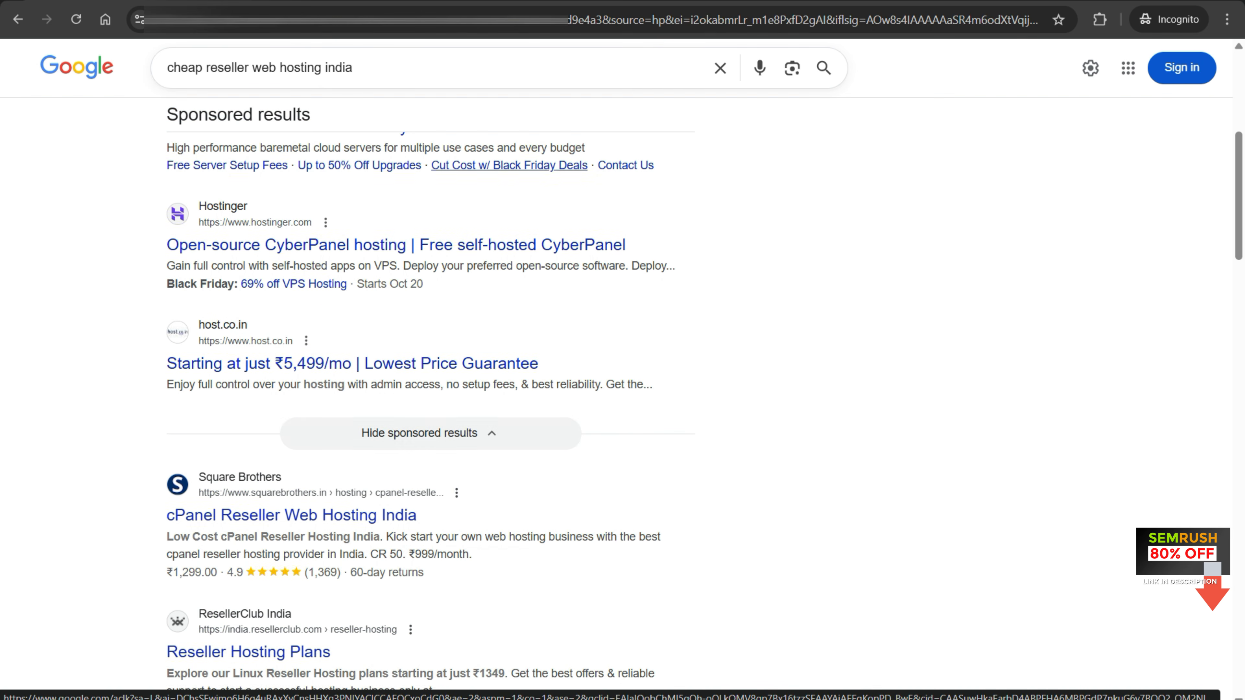
key("alt+Tab")
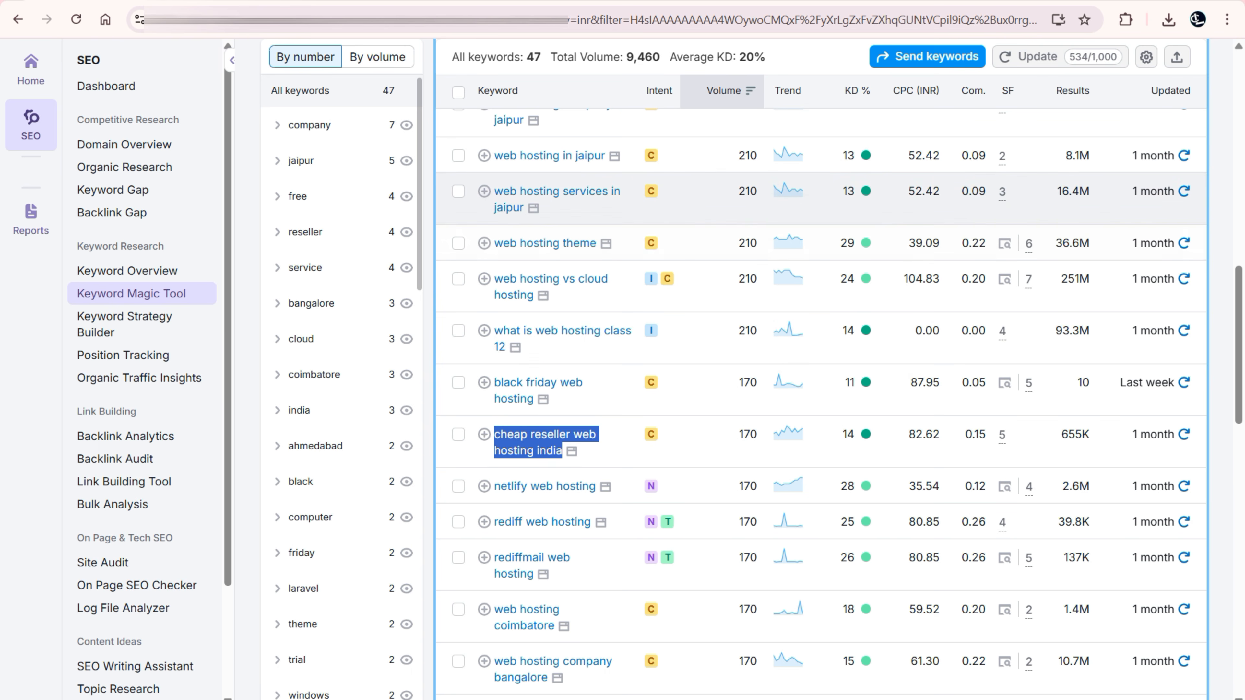
Browse the latest videos on the creators' YouTube channel
scroll(821, 294, "up", 3)
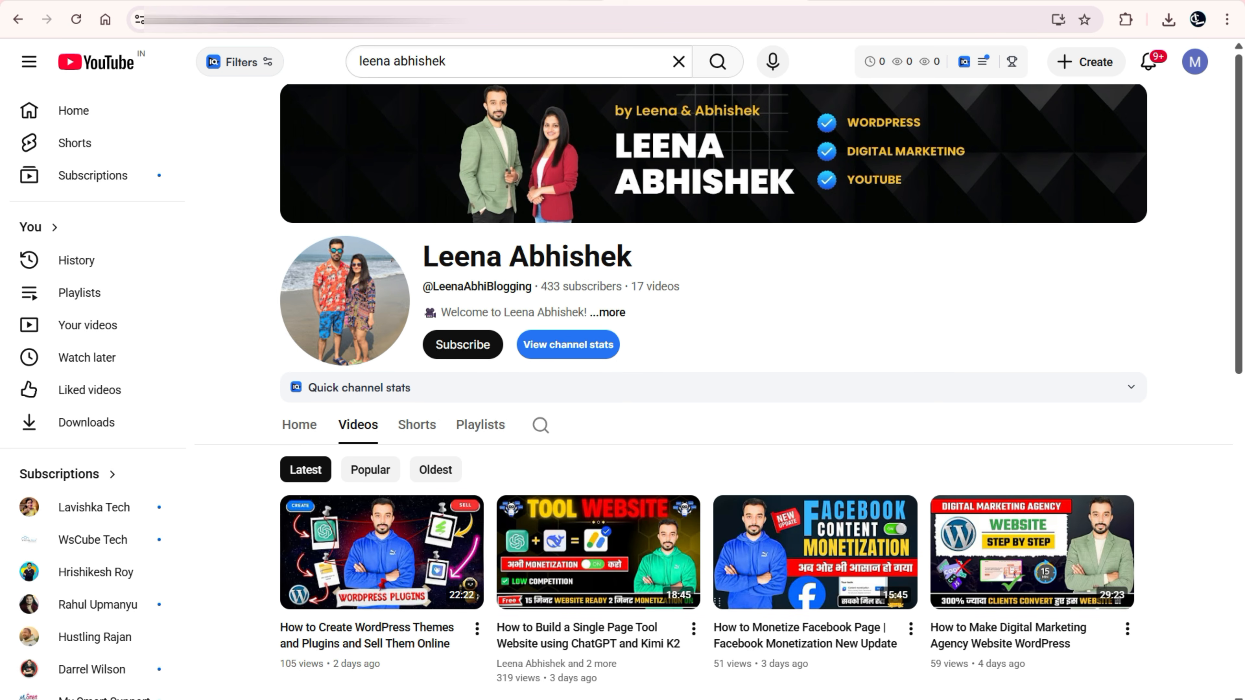
scroll(706, 441, "down", 5)
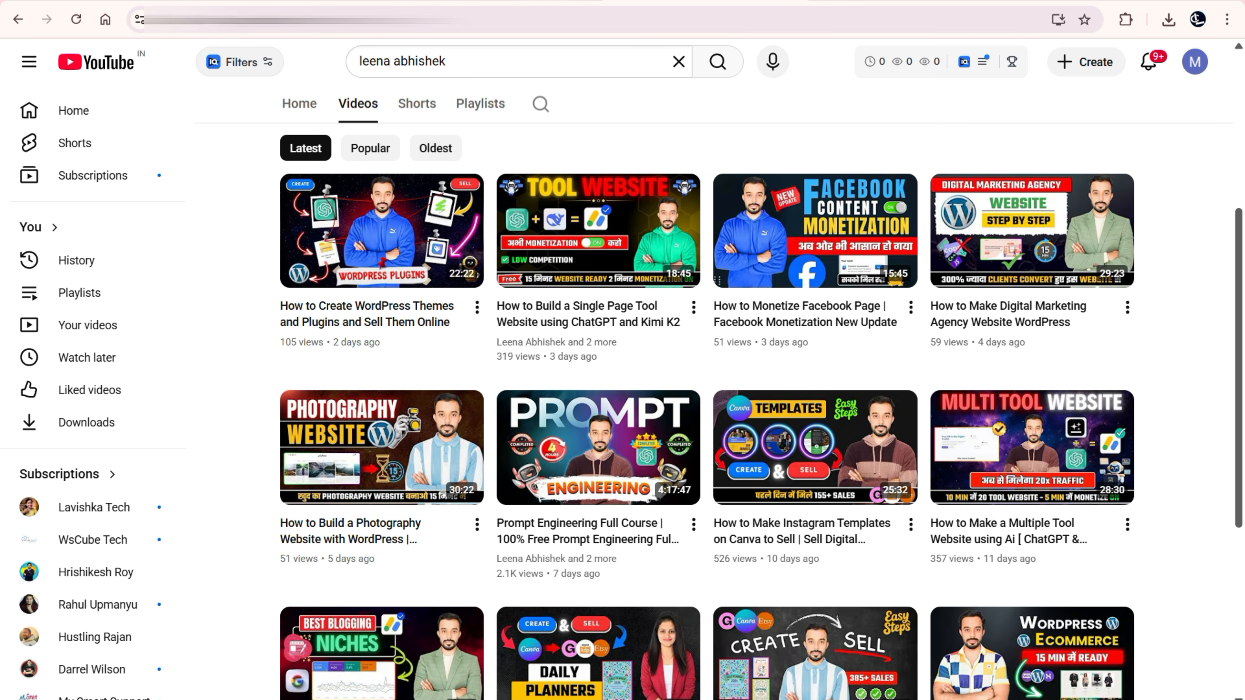
scroll(706, 392, "up", 5)
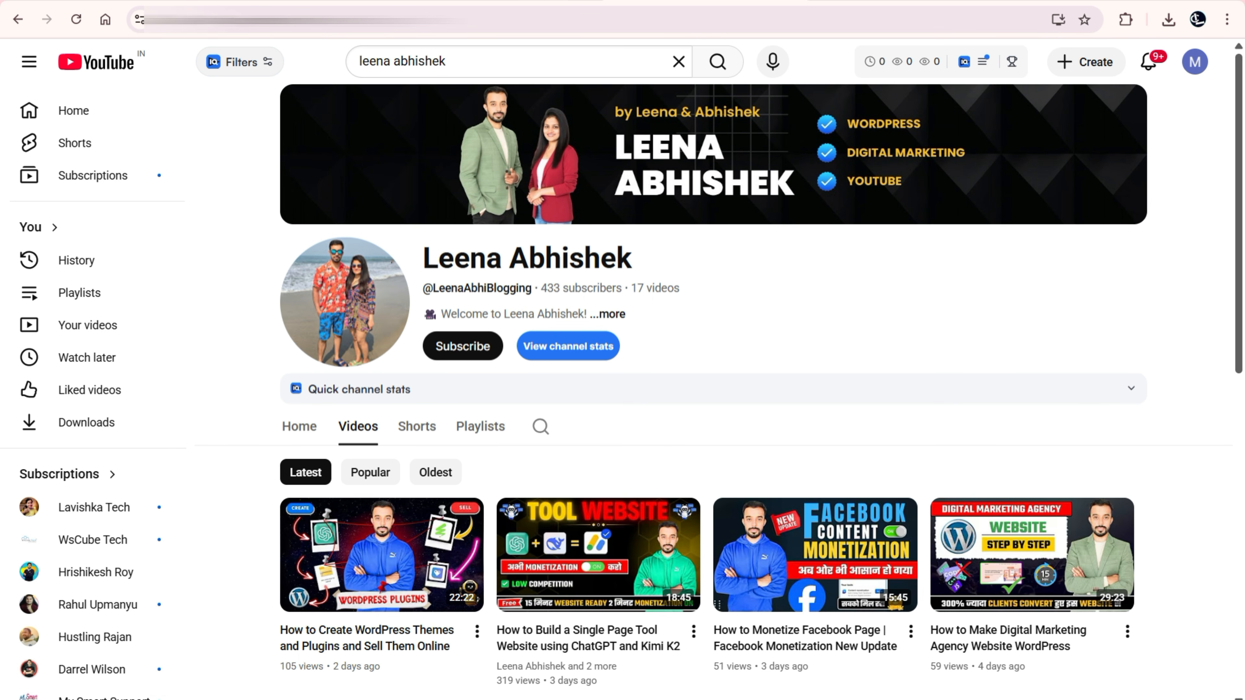
scroll(597, 447, "down", 5)
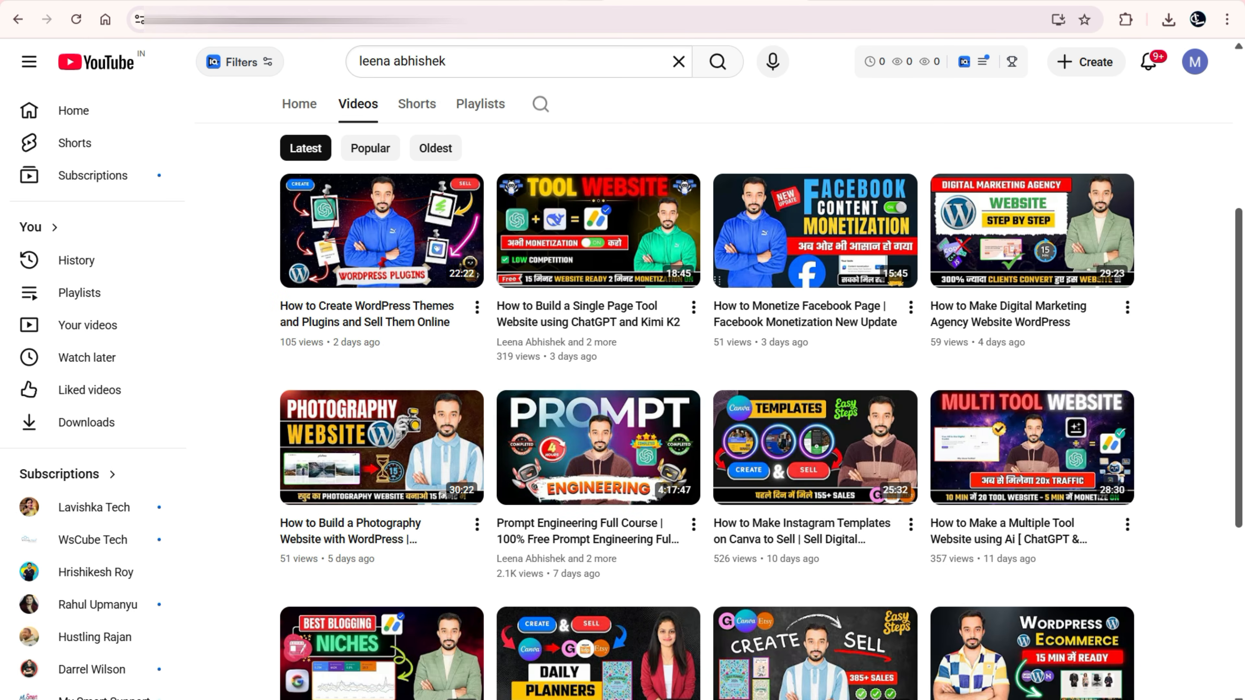